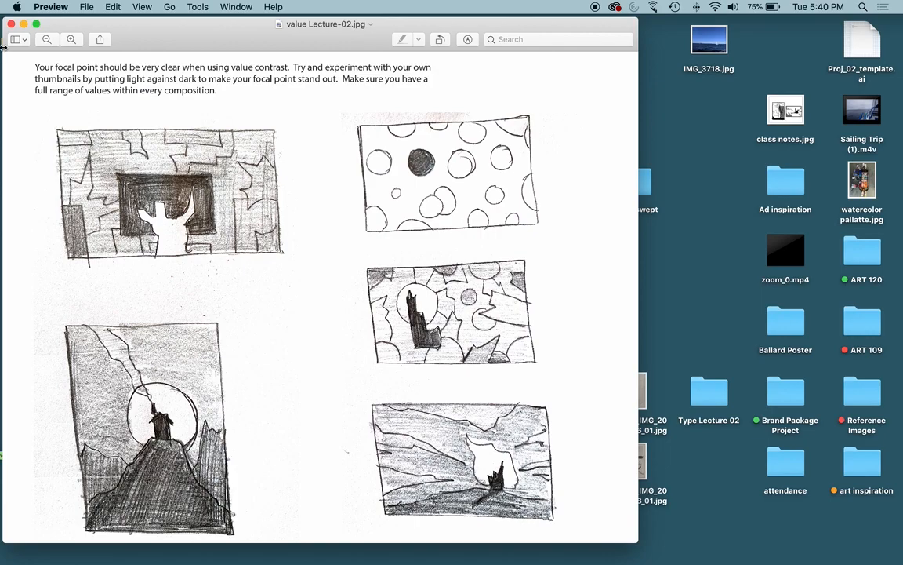
Step: Close the image preview, switch to Illustrator and create a new portrait Letter document, 8.5 x 11 in
click(11, 25)
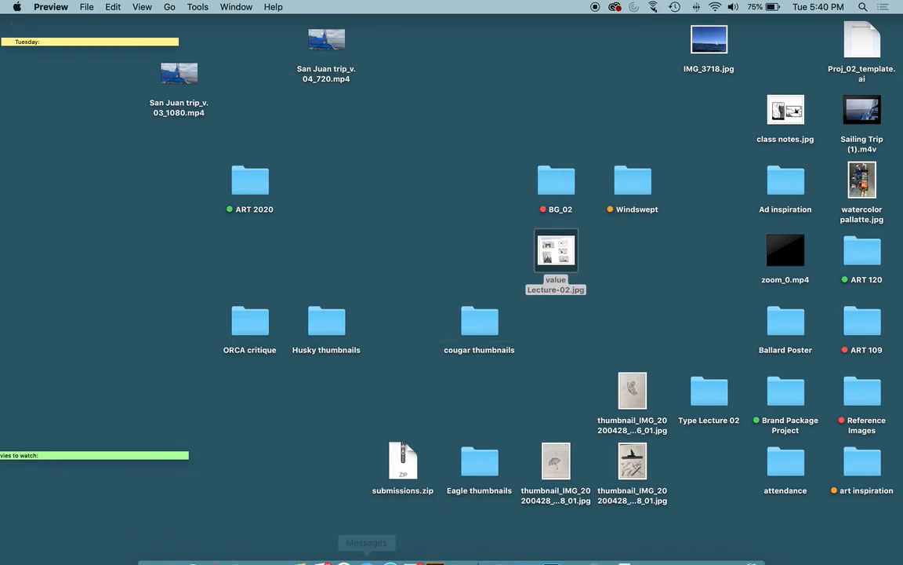
click(434, 545)
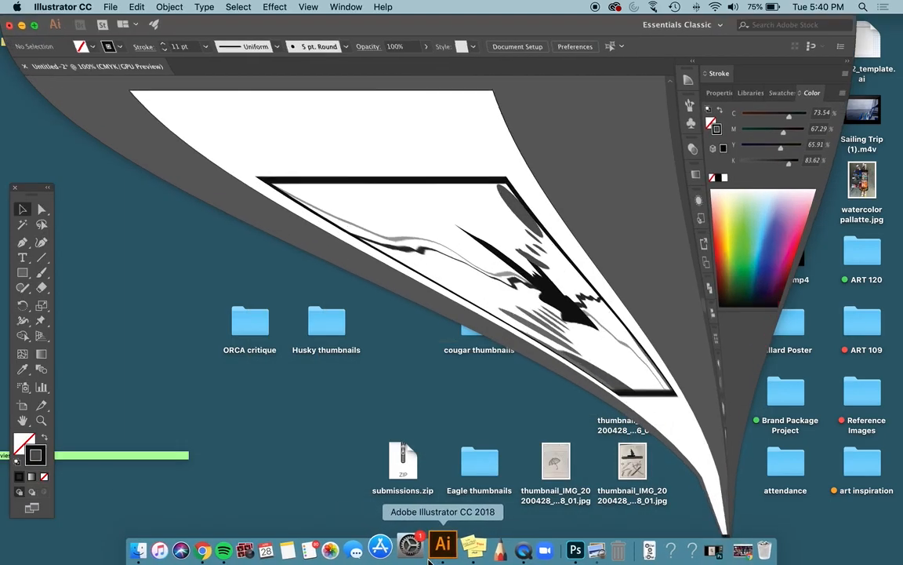
click(111, 7)
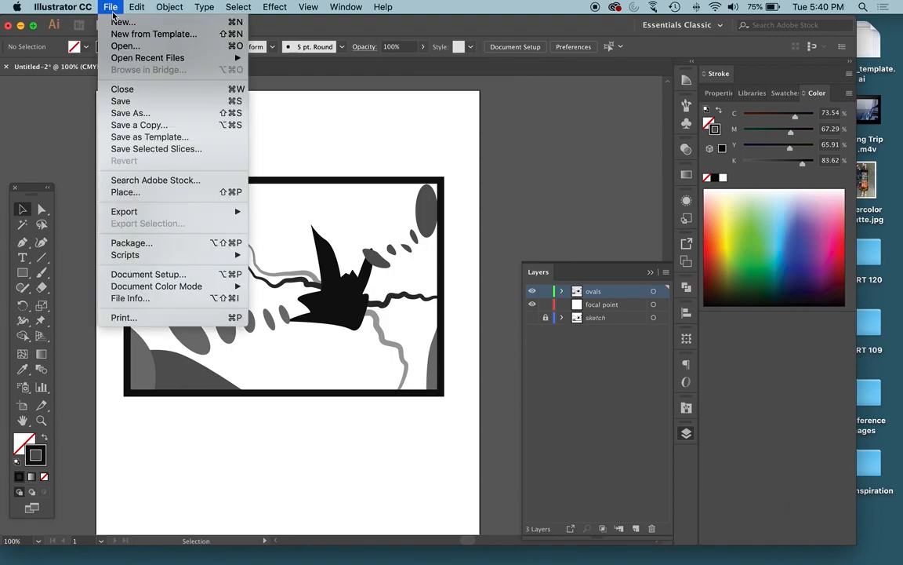
click(115, 23)
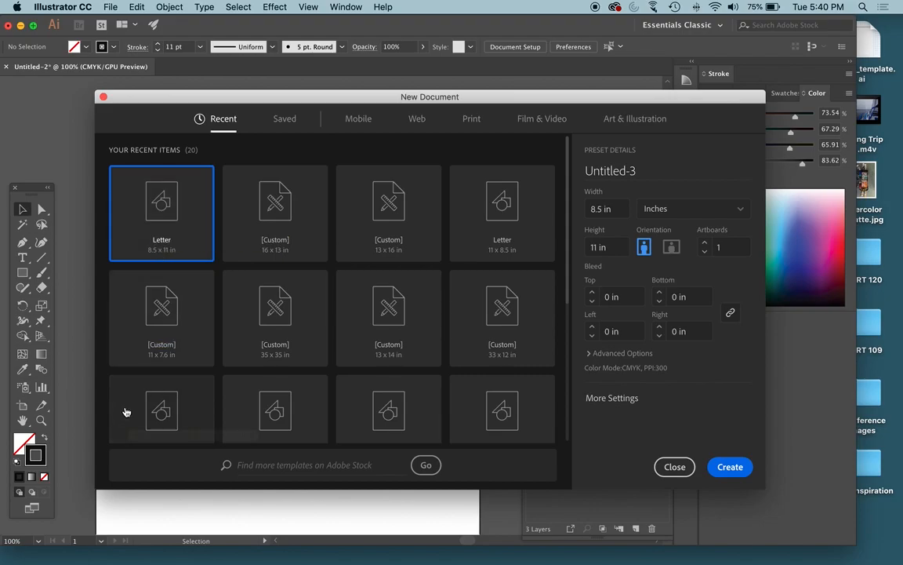
click(729, 466)
drag(351, 30, 386, 32)
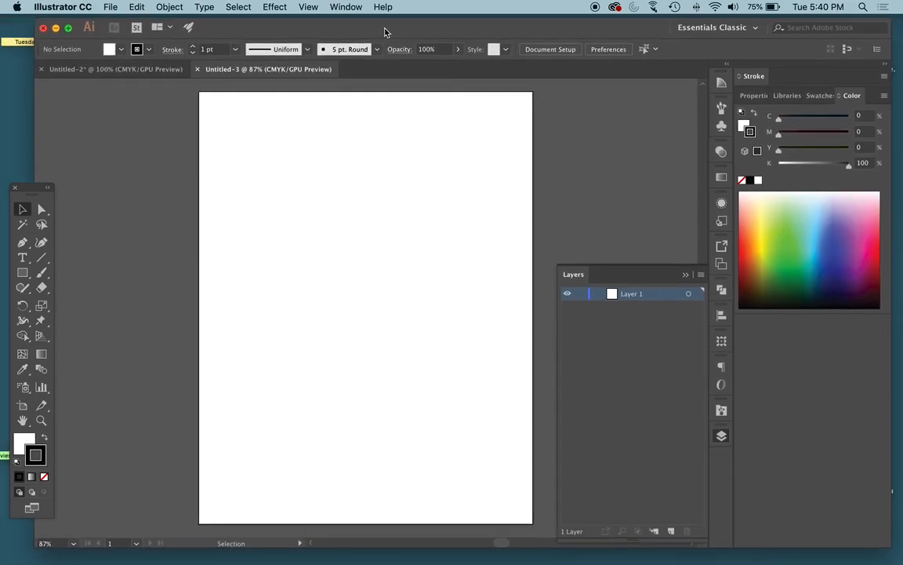
Step: Place value Lecture-02.jpg from the desktop into the new document and shift it up and to the left over the artboard
key(F11)
drag(566, 255, 322, 229)
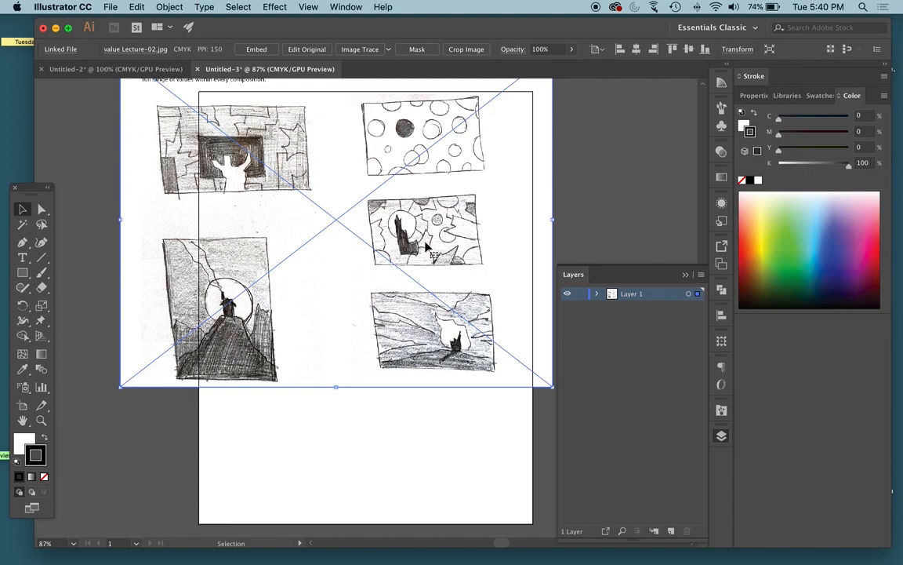
drag(457, 219, 353, 174)
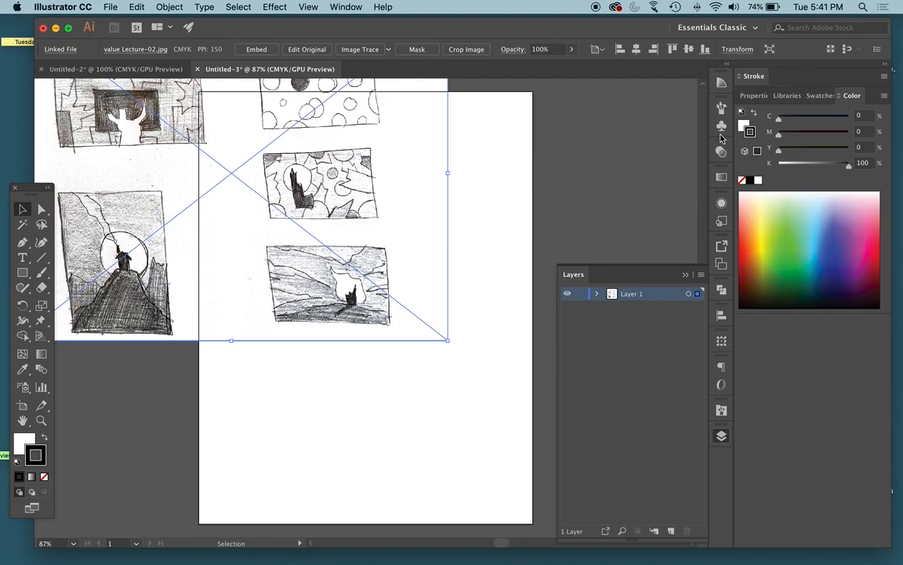
Step: Crop the placed image to the lower-right landscape thumbnail, about 3.61 x 2.44 in
click(754, 95)
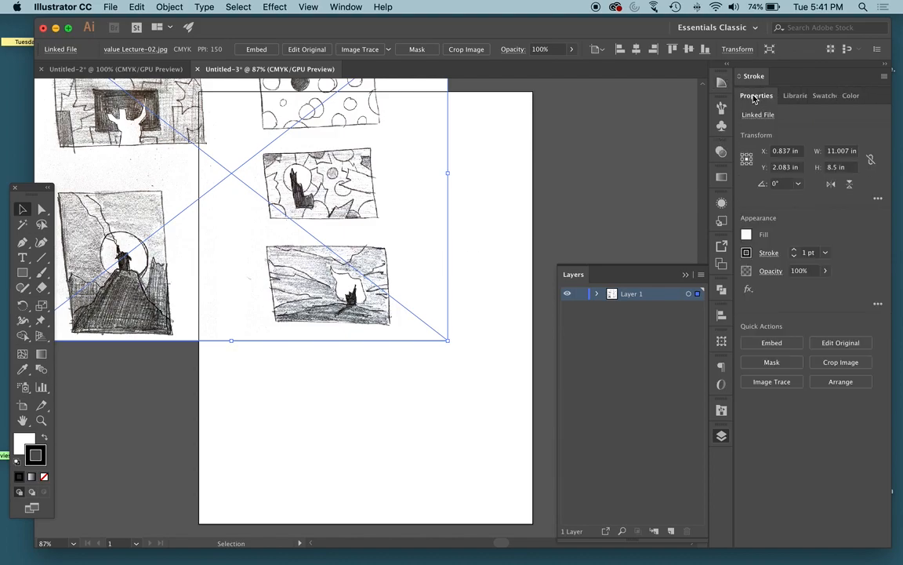
click(796, 96)
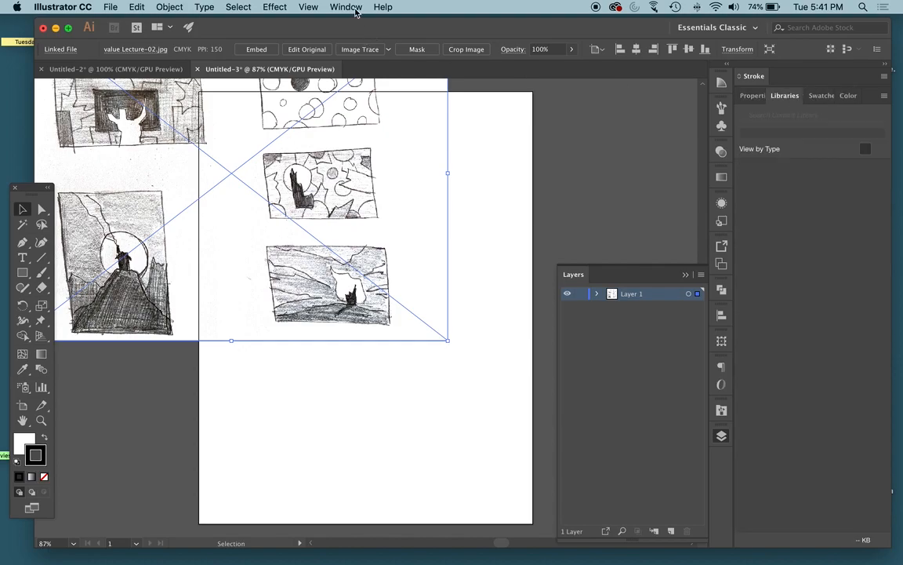
click(349, 7)
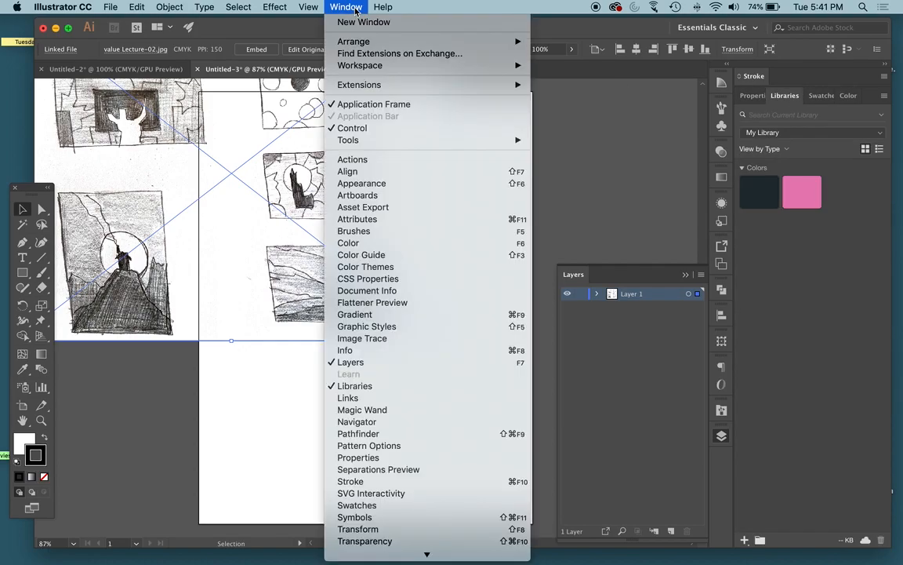
click(429, 457)
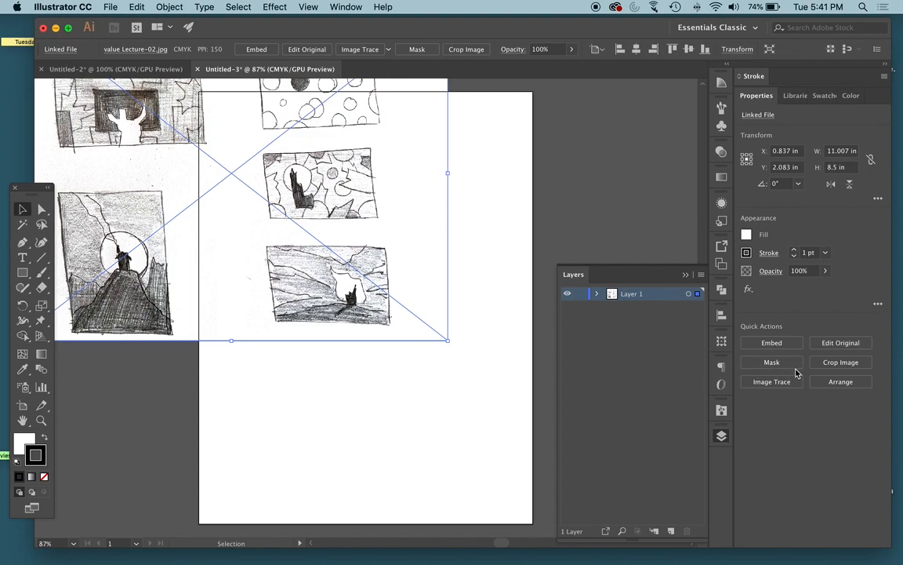
click(841, 362)
scroll(468, 317, up, 5)
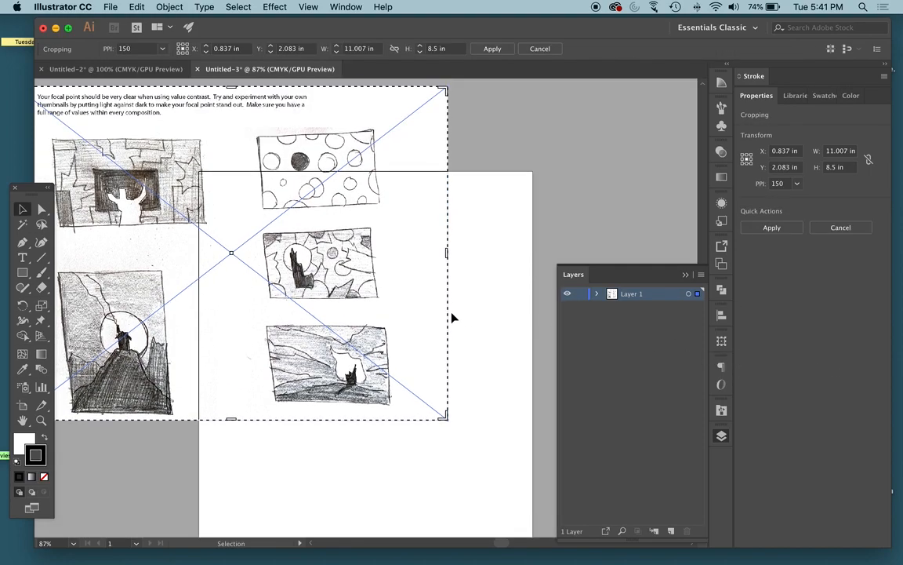
scroll(453, 318, left, 5)
mouse_move(102, 91)
mouse_down()
mouse_move(288, 297)
mouse_move(339, 318)
mouse_up()
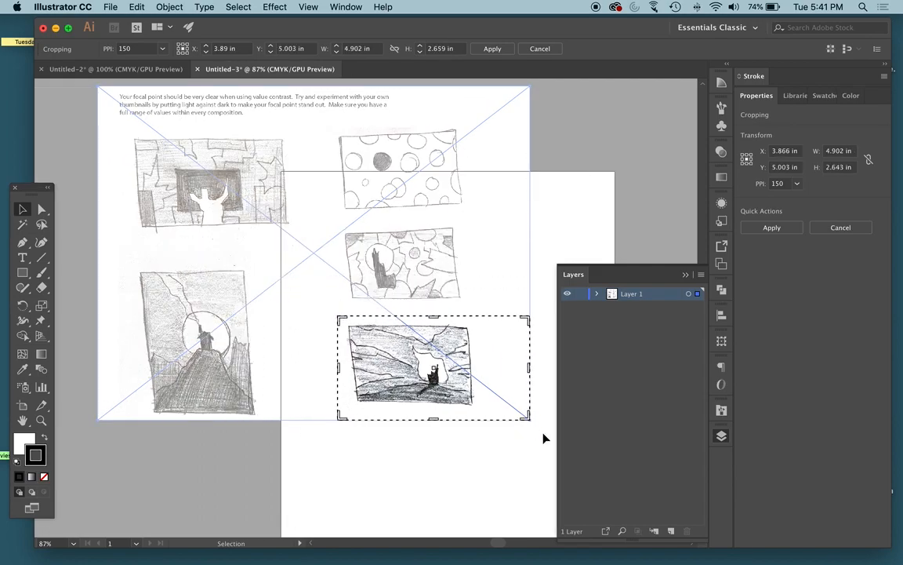
drag(529, 418, 480, 411)
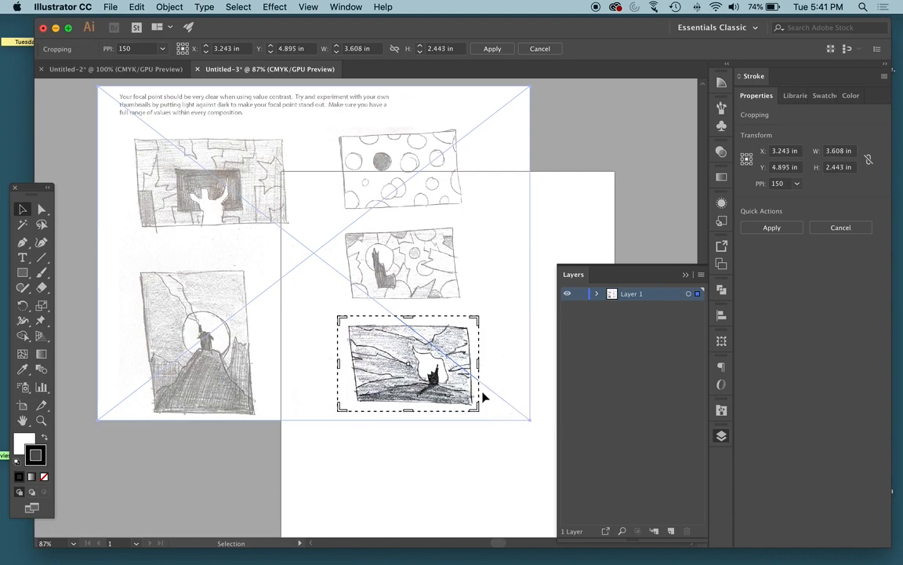
key(Return)
Step: Move the cropped thumbnail onto the artboard and enlarge it proportionally to about 7.73 x 5.23 in
drag(433, 381, 388, 312)
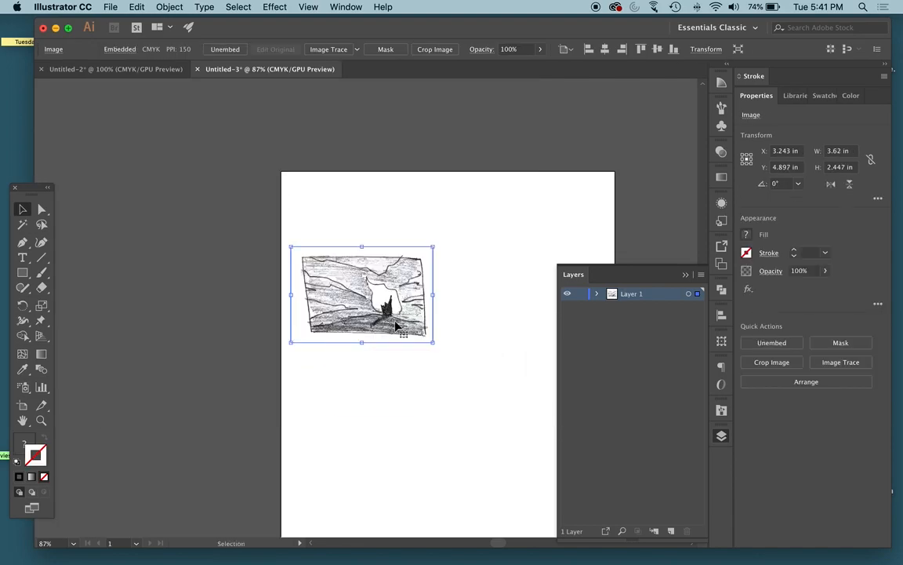
drag(434, 343, 594, 475)
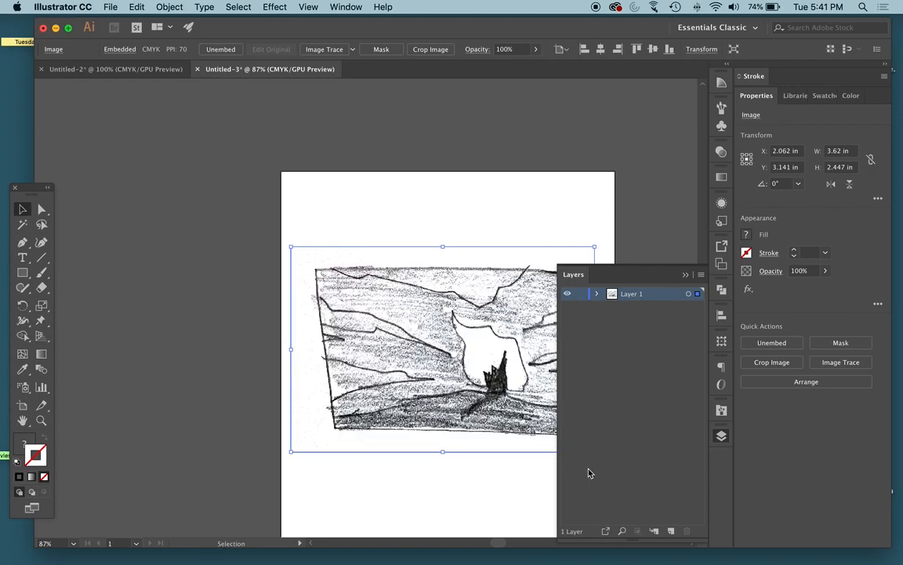
mouse_move(456, 394)
mouse_down()
mouse_move(432, 387)
mouse_move(433, 395)
mouse_up()
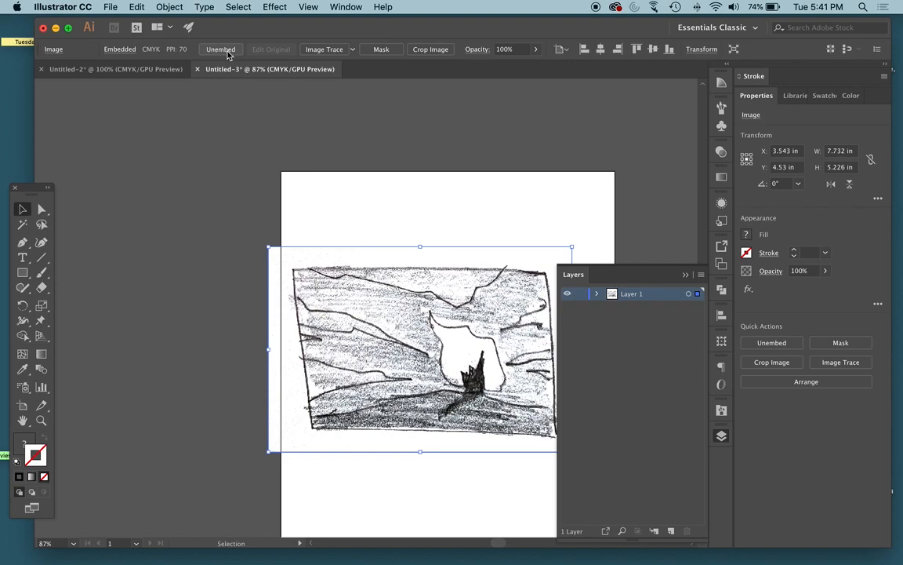
scroll(286, 198, right, 2)
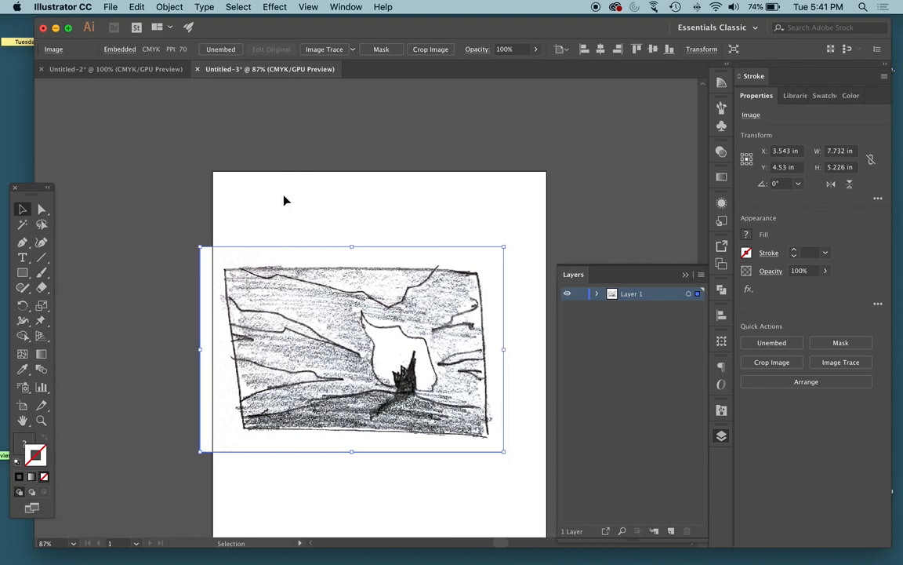
Step: Place class notes.jpg from the desktop as an embedded image and delete it again
mouse_move(902, 563)
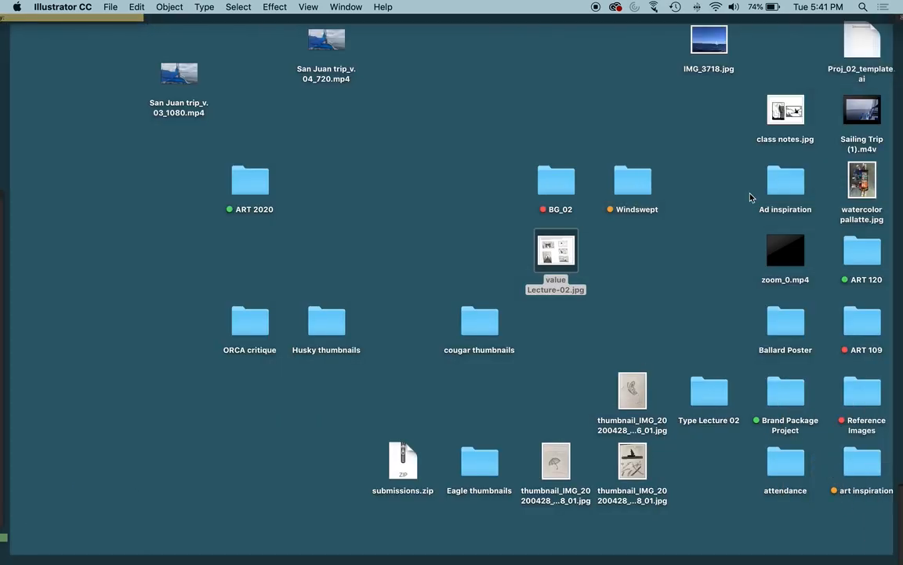
drag(802, 114, 221, 189)
scroll(286, 179, up, 4)
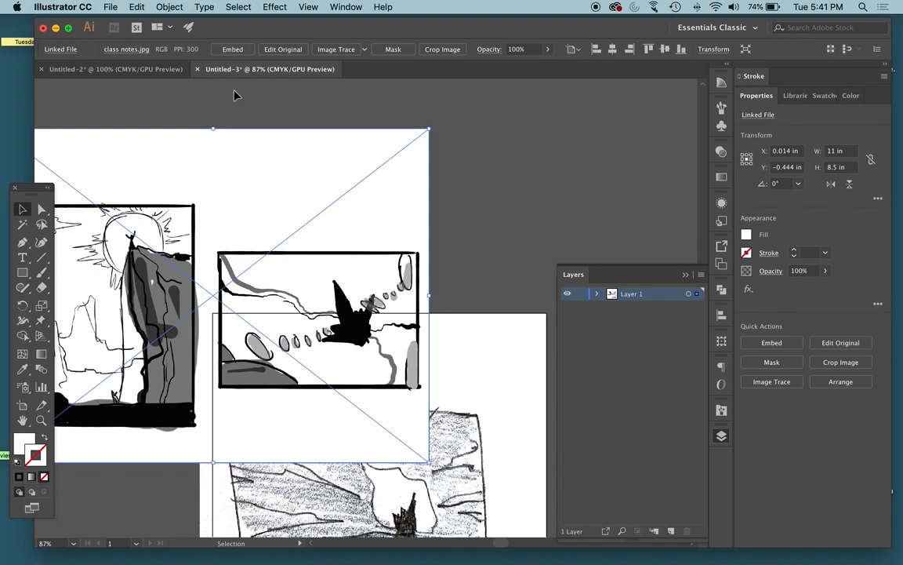
click(232, 48)
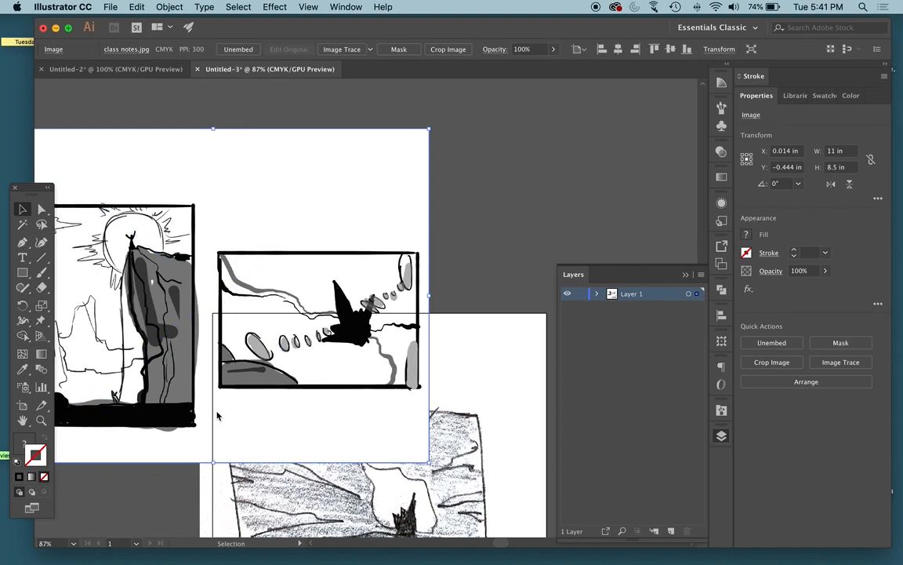
key(Delete)
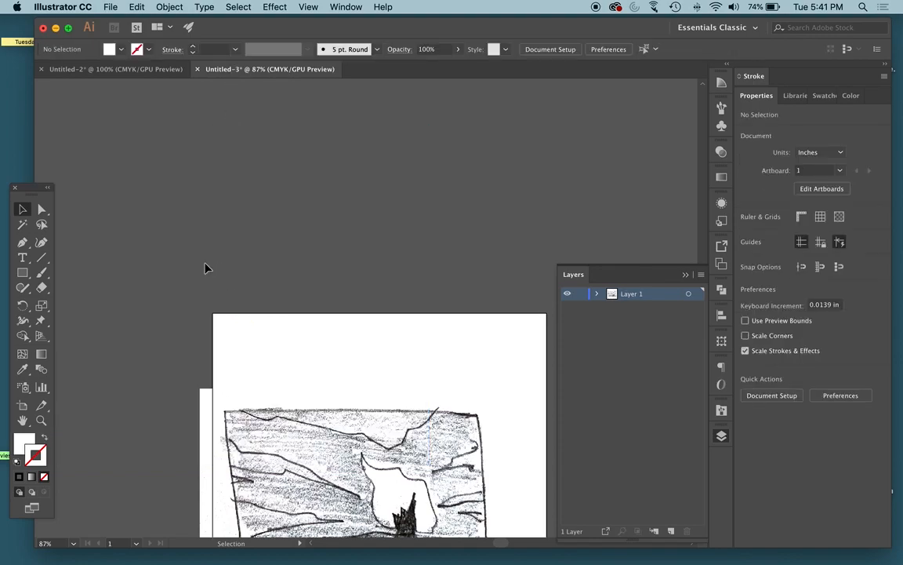
Step: Enlarge the thumbnail sketch proportionally to about 8.82 x 5.96 in so it spans the artboard's width
scroll(227, 267, right, 3)
scroll(227, 268, down, 2)
scroll(228, 268, down, 2)
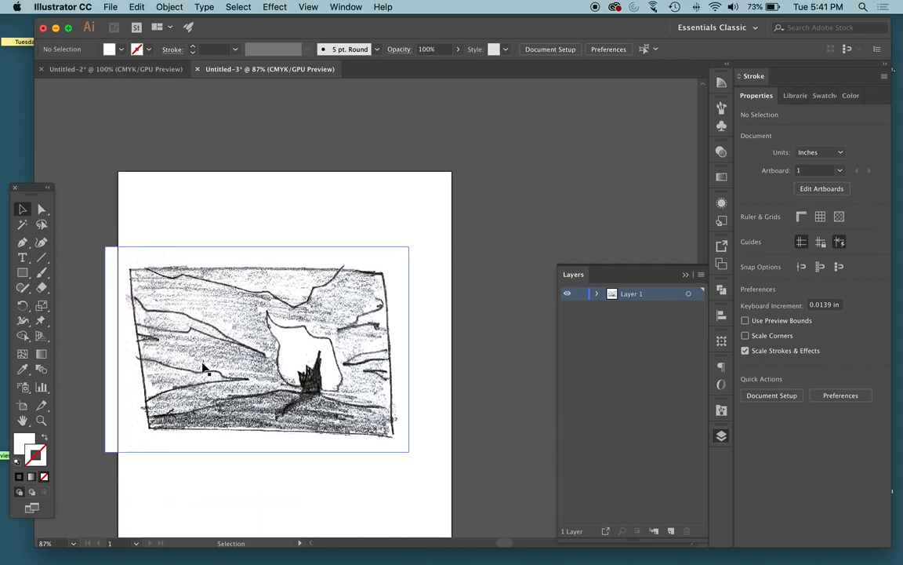
click(404, 427)
drag(405, 429, 453, 473)
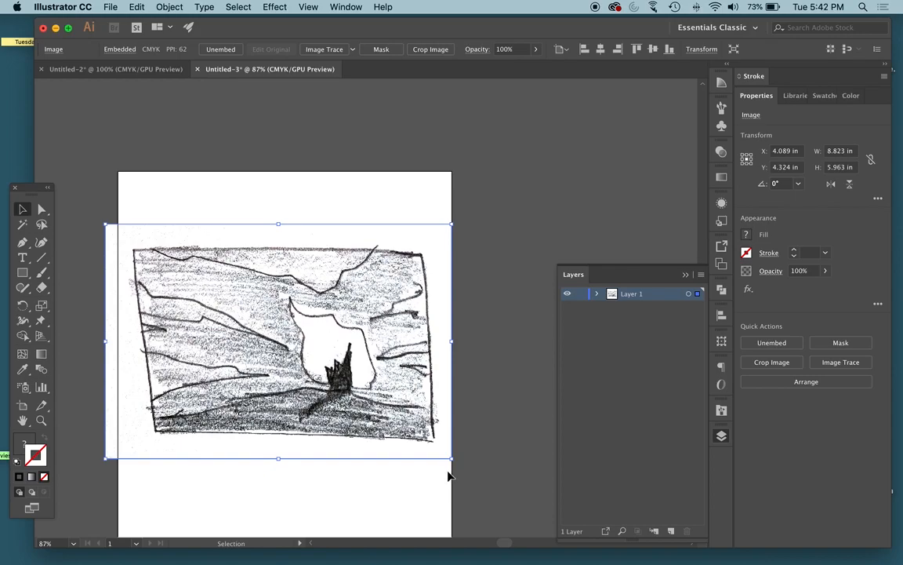
Step: Rename the sketch image's layer as Sketch and turn it into a template layer
double_click(612, 296)
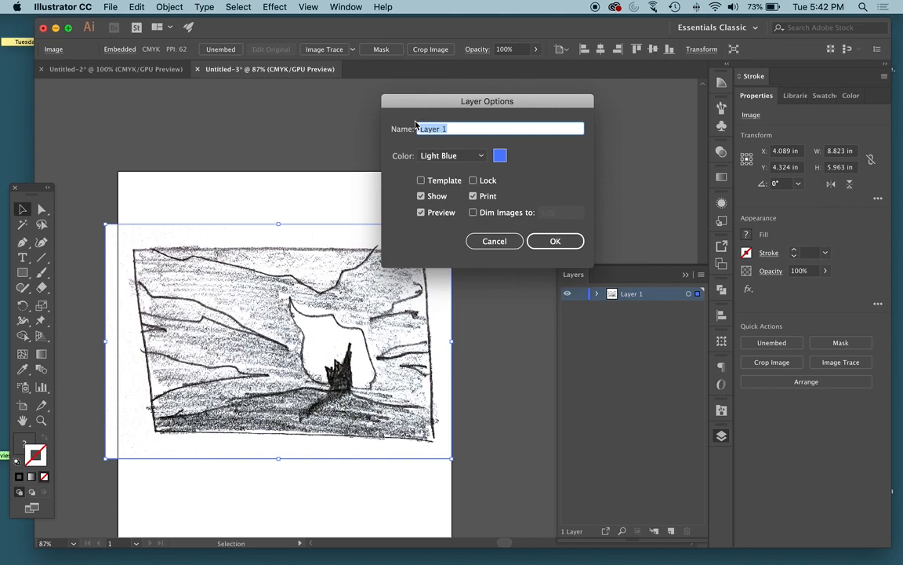
text(Sketch)
click(421, 180)
click(554, 239)
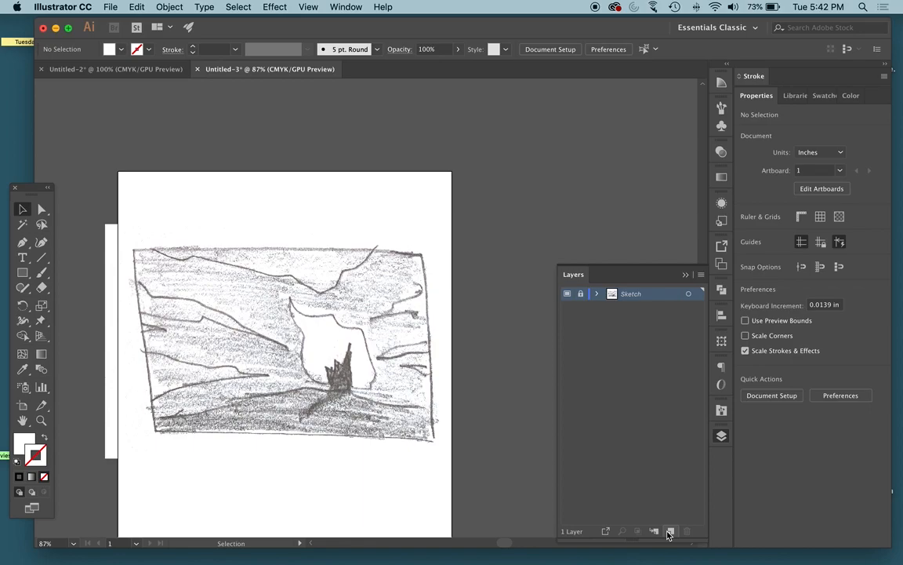
Step: Add a new layer above Sketch and draw a rectangle about 10.28 x 6.86 in covering the whole thumbnail
click(669, 532)
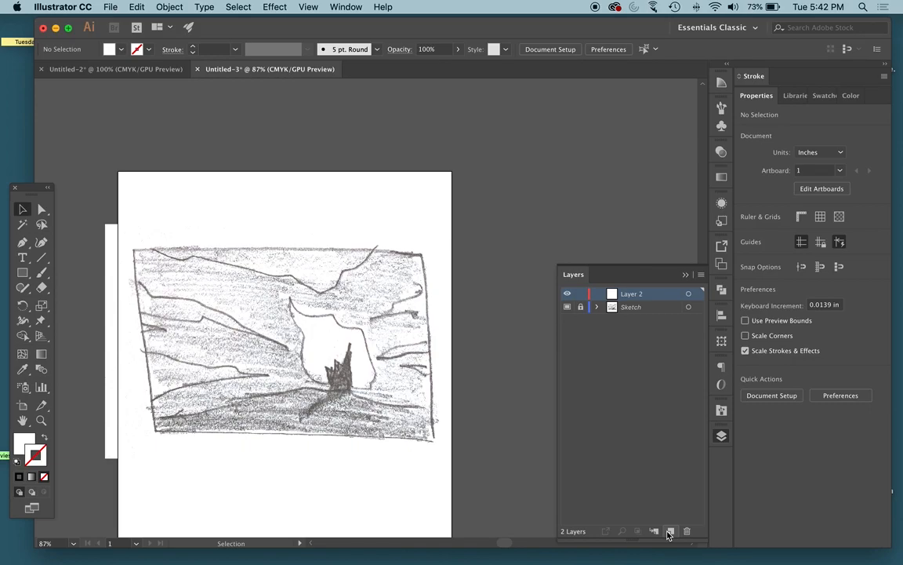
scroll(428, 312, left, 3)
scroll(427, 312, down, 5)
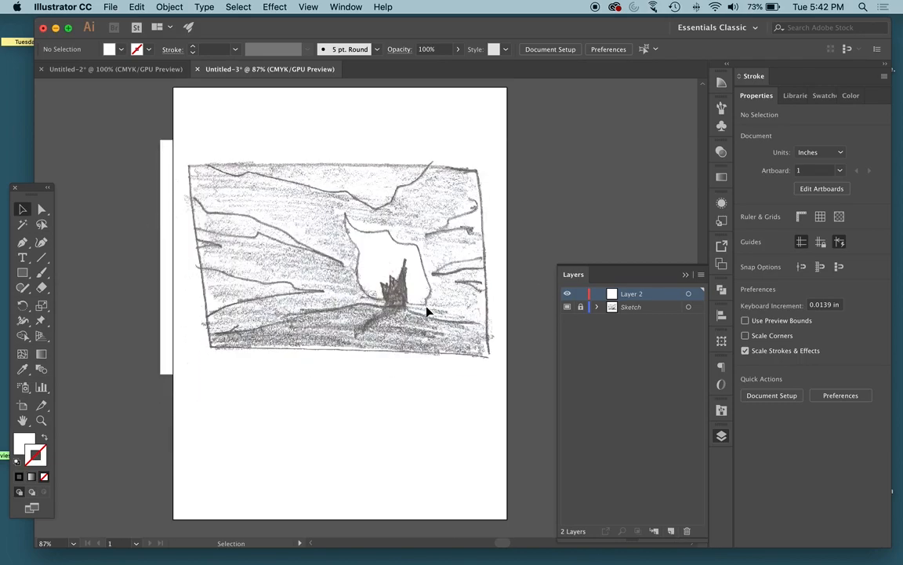
key(super+equal)
key(super+equal)
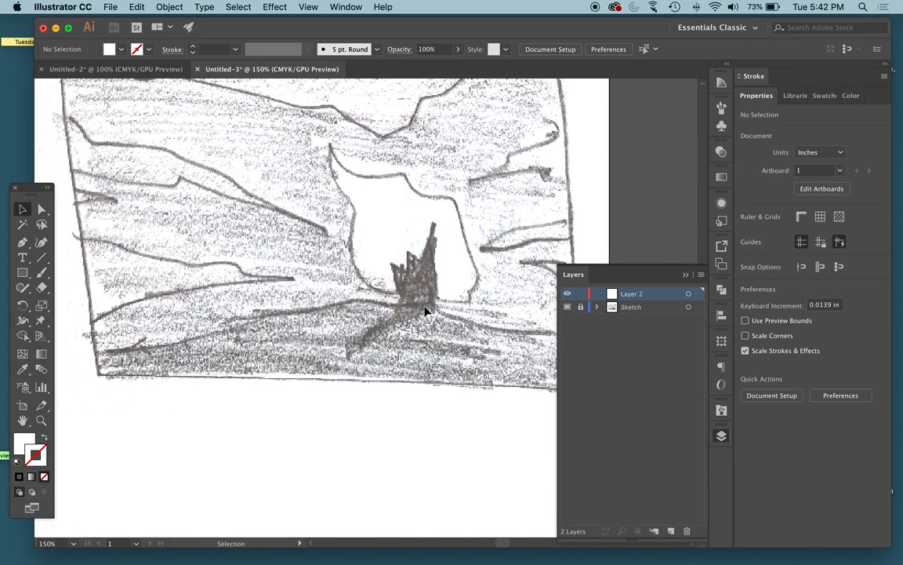
key(super+minus)
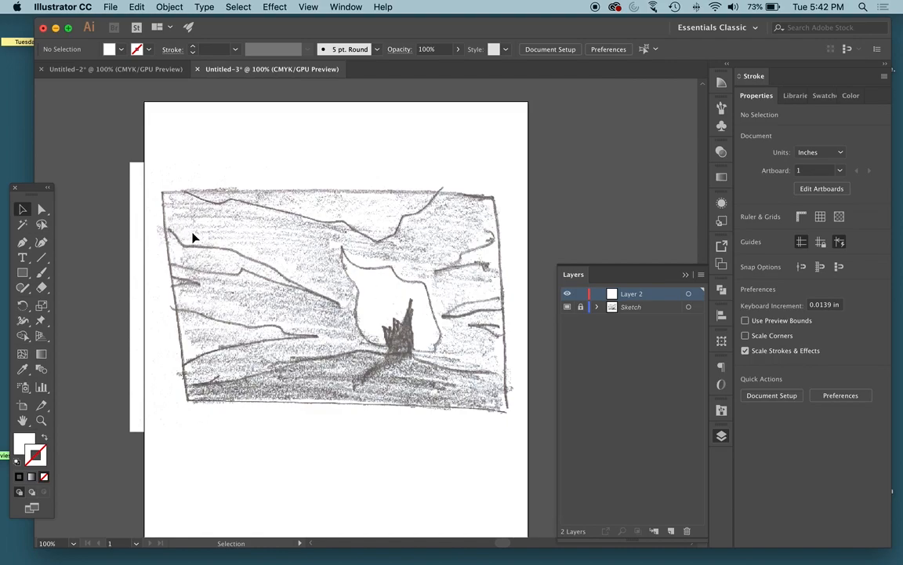
key(m)
mouse_move(130, 160)
mouse_down()
mouse_move(559, 464)
mouse_move(597, 483)
mouse_move(593, 469)
mouse_up()
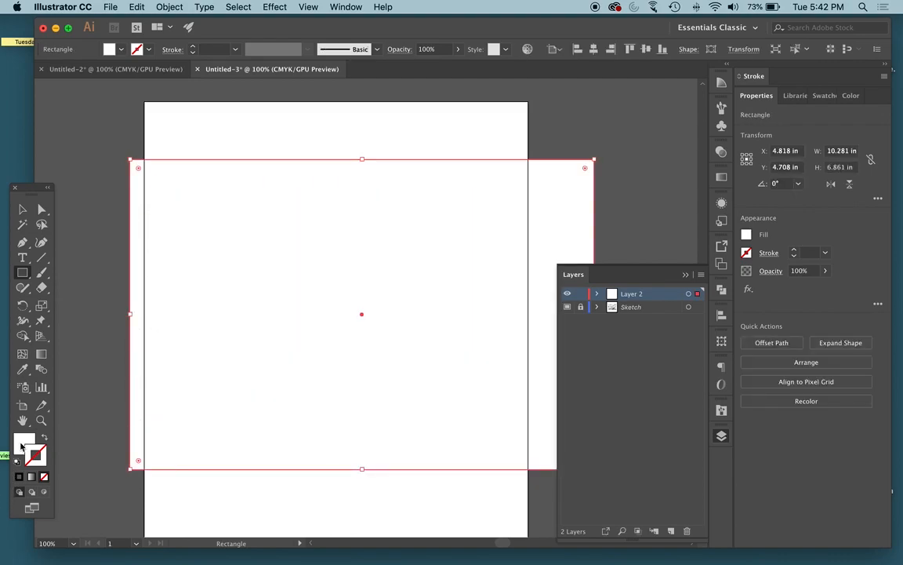
Step: Fill the rectangle with light grey BCBBBB
double_click(23, 443)
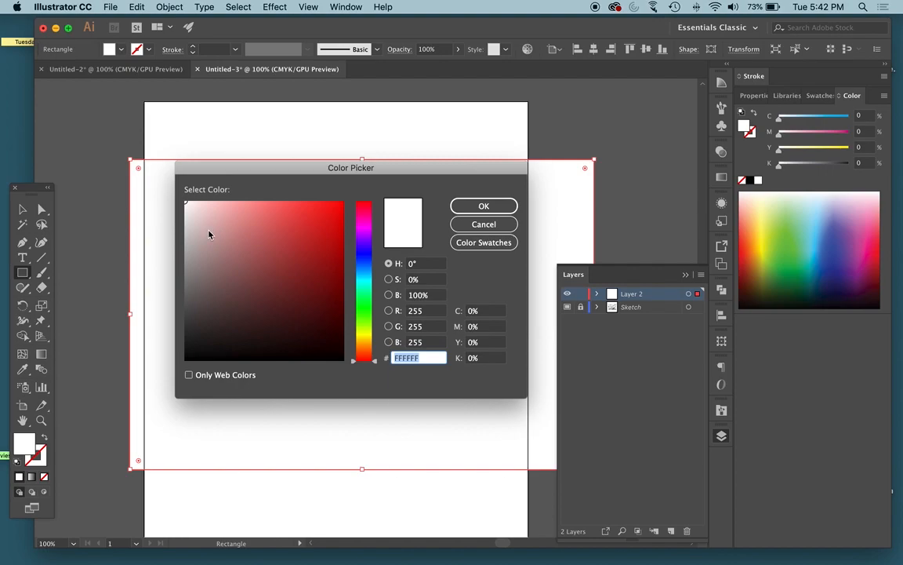
drag(188, 232, 185, 242)
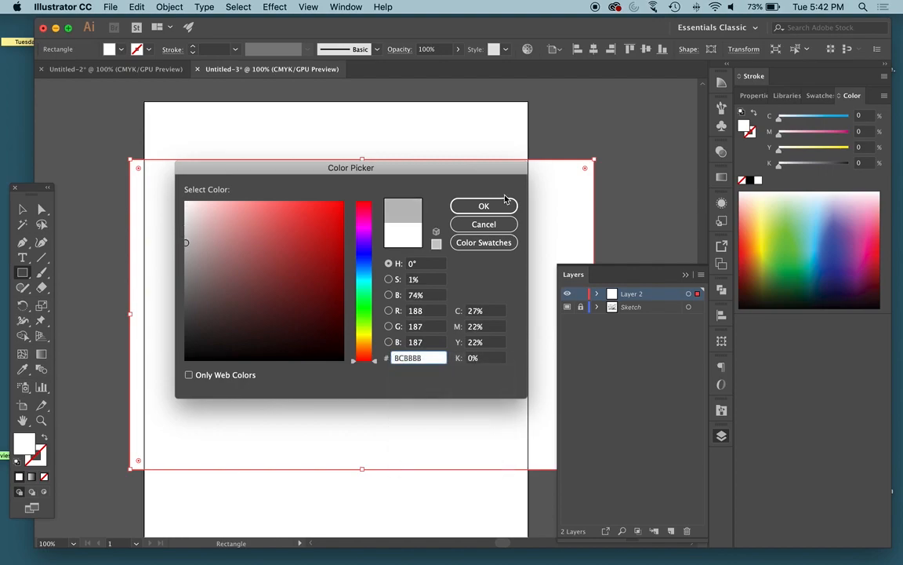
click(484, 204)
click(22, 208)
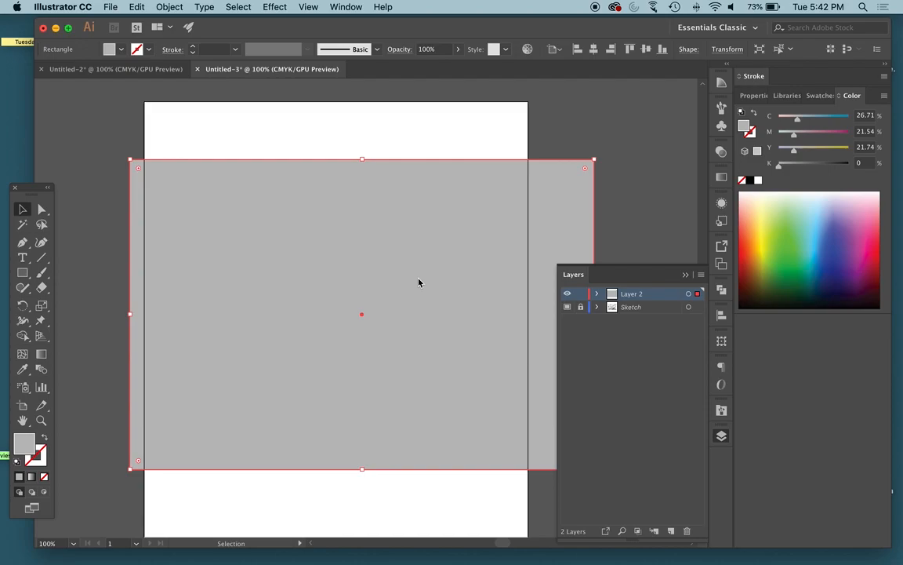
scroll(419, 282, left, 1)
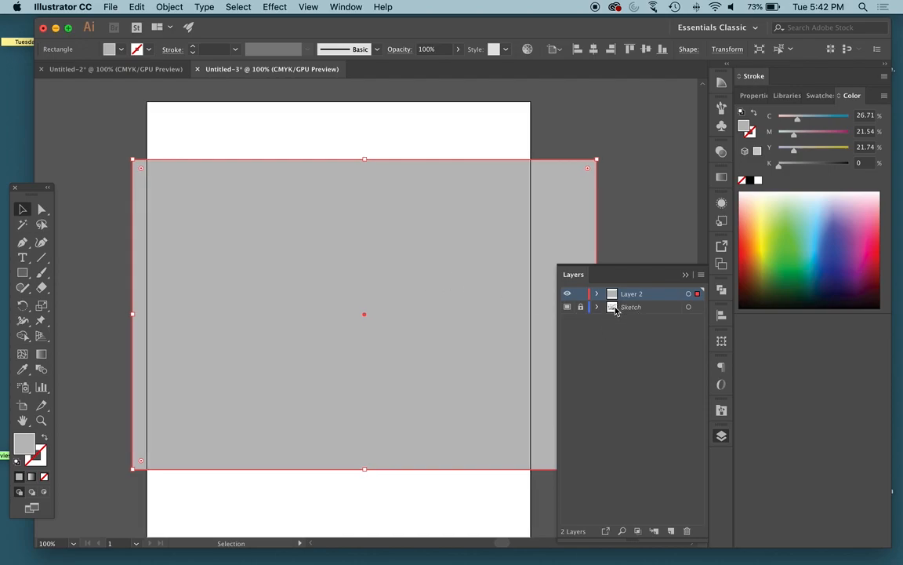
Step: Switch repeatedly between outline and preview views to compare the grey rectangle with the sketch beneath it, finishing in outline view
key(super+y)
key(super+y)
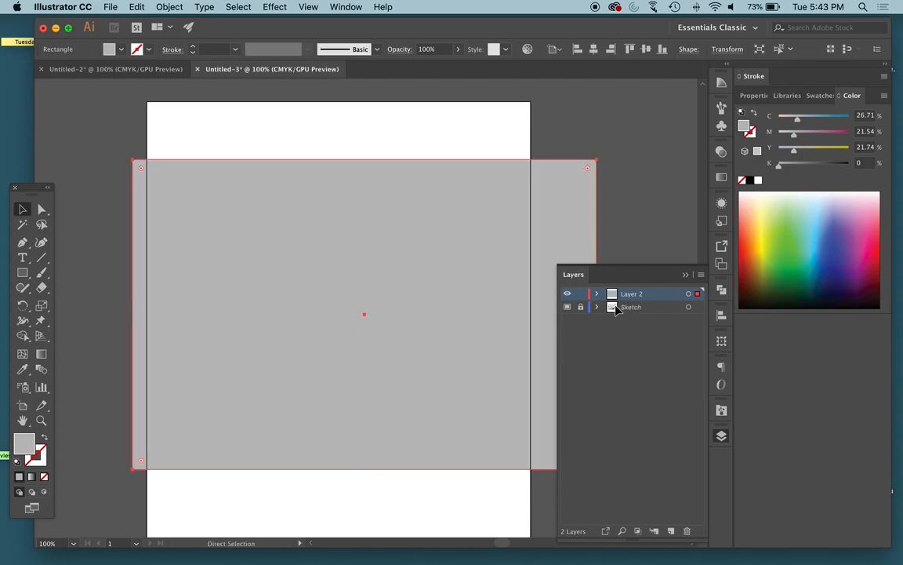
key(super+y)
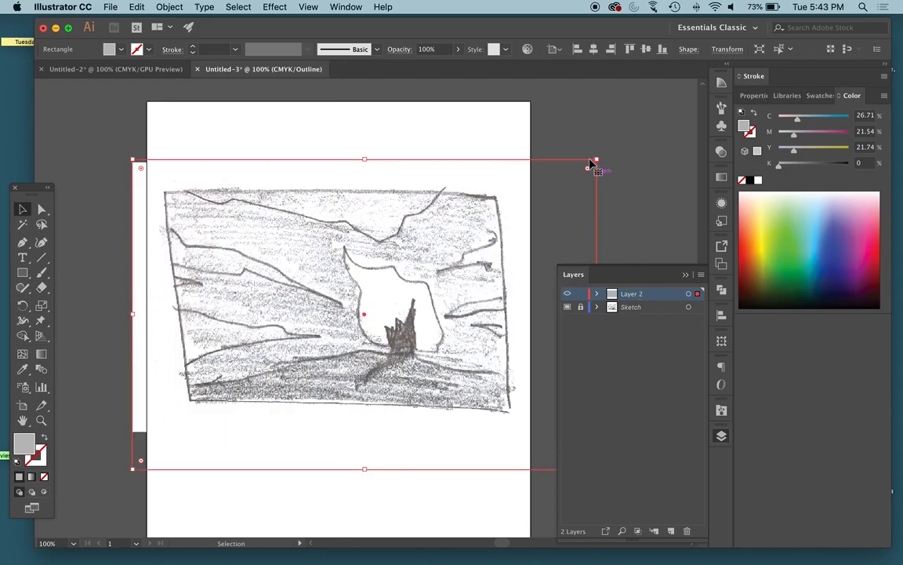
key(super+y)
key(super+y)
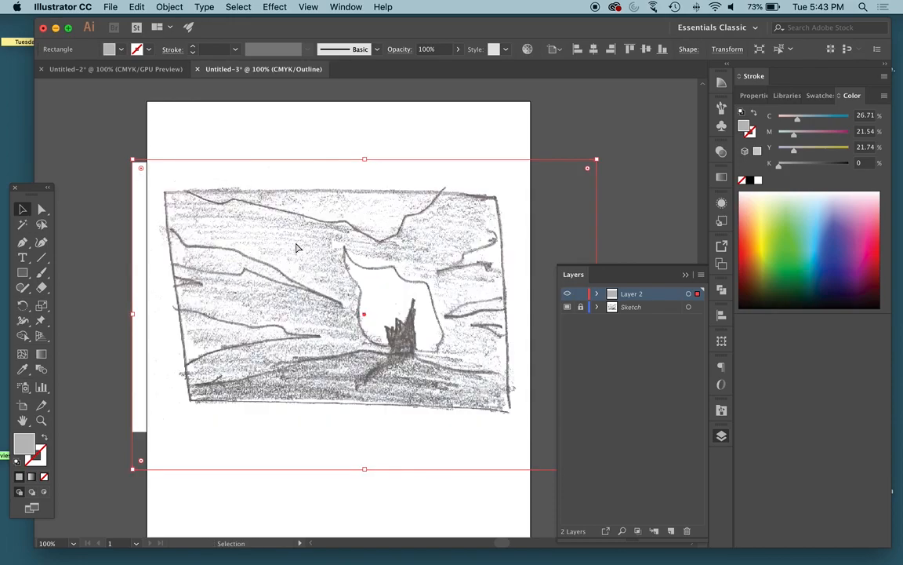
key(super+y)
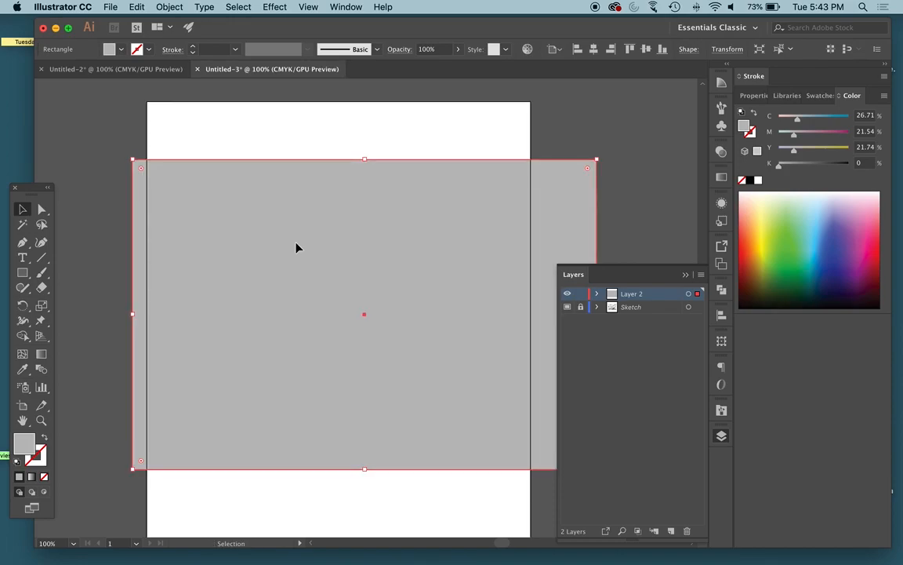
key(super+y)
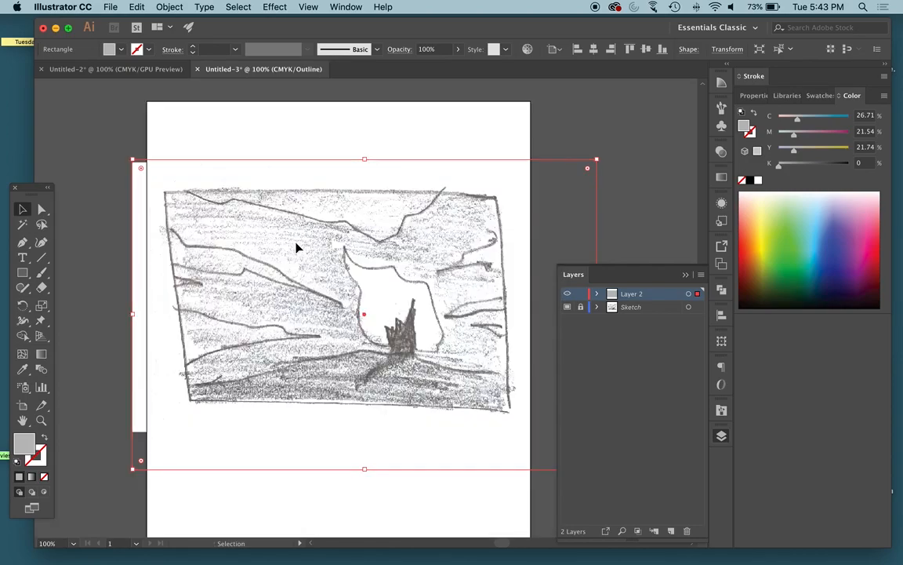
key(super+y)
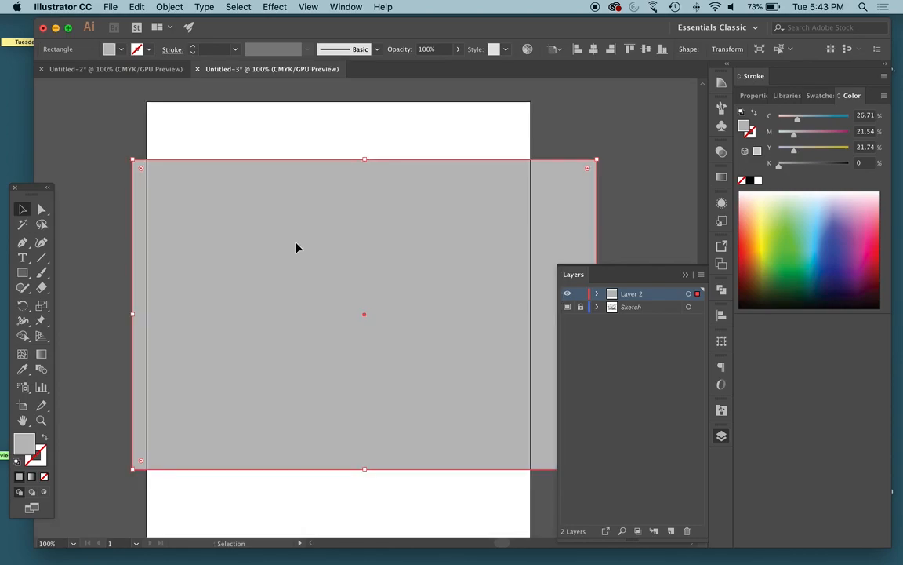
key(super+y)
key(super+y)
key(super+y)
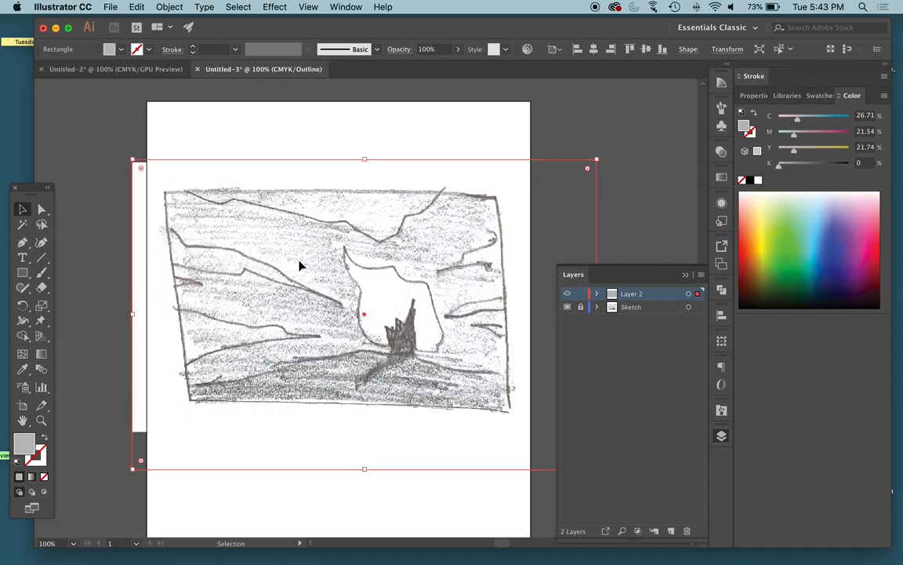
Step: Trace the large overhanging rock shape along the sketch's upper edge as a closed Pen path extending above the frame
key(p)
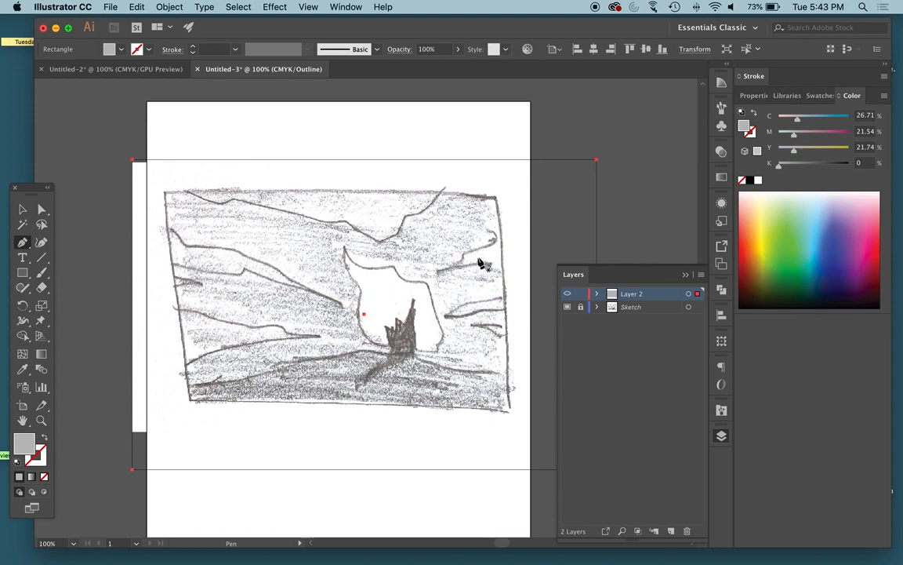
drag(148, 165, 234, 203)
drag(235, 203, 349, 226)
click(377, 242)
click(396, 232)
click(402, 216)
drag(421, 211, 441, 200)
click(445, 182)
click(362, 123)
click(283, 140)
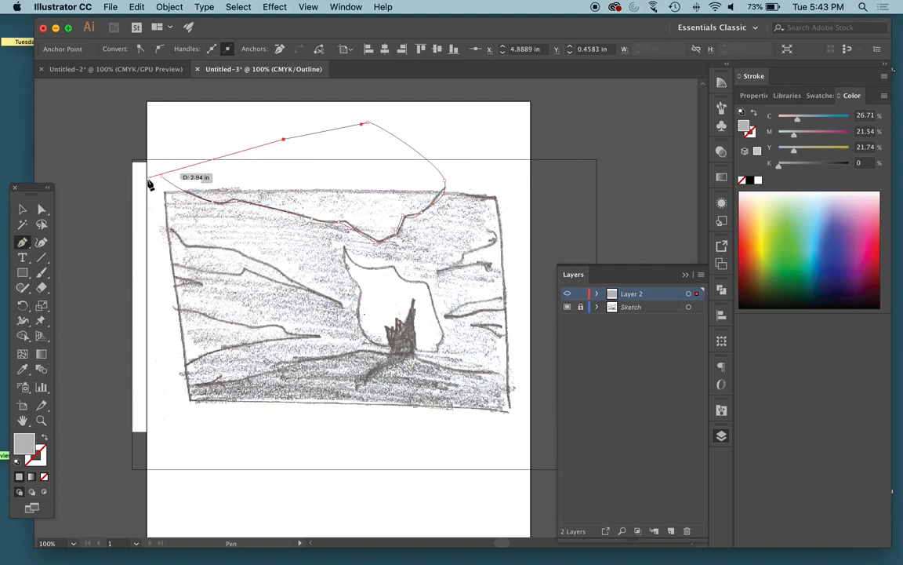
click(162, 177)
Step: Return to preview view, fill the upper rock shape with a darker grey of C 39.84, M 32.41, Y 32.81, K 0.37, and deselect it
key(super+y)
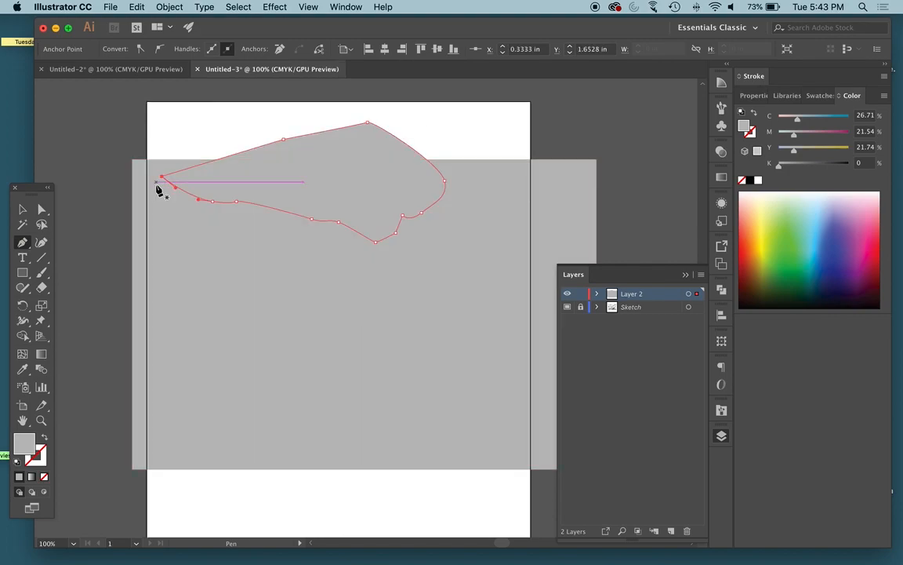
double_click(19, 443)
drag(187, 245, 185, 259)
click(484, 205)
key(c)
key(v)
click(635, 209)
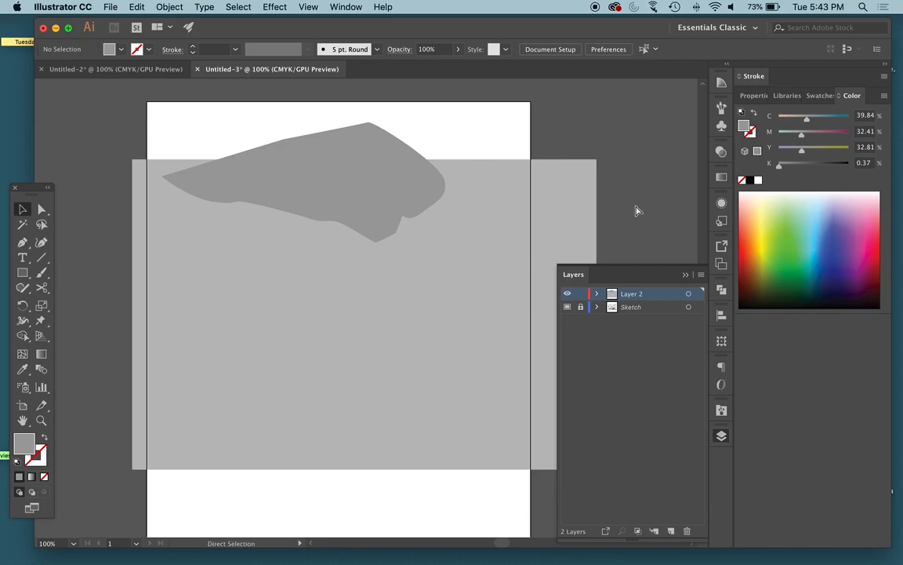
Step: In outline view, trace the upper rock ledge at the sketch's right edge as a closed Pen path extending past the frame
key(super+y)
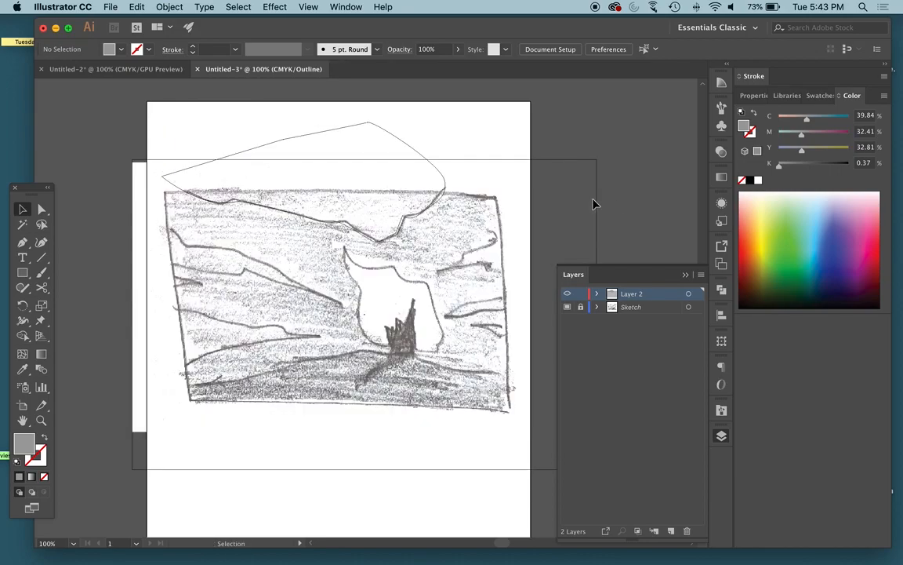
key(p)
drag(515, 222, 499, 237)
mouse_move(481, 246)
mouse_down()
mouse_move(458, 250)
mouse_move(488, 270)
mouse_up()
click(516, 268)
click(532, 235)
click(514, 222)
Step: Trace the two narrow rock ledges lower on the sketch's right side as separate closed Pen shapes
click(507, 291)
click(492, 298)
click(478, 301)
click(444, 316)
drag(463, 316, 520, 341)
click(512, 292)
click(463, 326)
click(517, 324)
Step: Trace the long tapering upper ledge on the sketch's left side as a closed Pen shape extending past the frame
drag(148, 212, 187, 243)
drag(287, 276, 342, 302)
drag(259, 278, 212, 275)
click(246, 269)
drag(160, 264, 134, 232)
click(147, 213)
Step: Trace the thin ledge just below the upper-left one as a closed Pen shape
mouse_move(159, 278)
mouse_down()
mouse_move(235, 293)
mouse_move(174, 294)
mouse_move(170, 309)
mouse_move(254, 325)
mouse_up()
click(260, 304)
click(150, 296)
click(159, 277)
Step: Trace the large lower-left ledge tapering toward the centre as a closed Pen shape, then return to preview view and deselect it
click(290, 333)
click(326, 335)
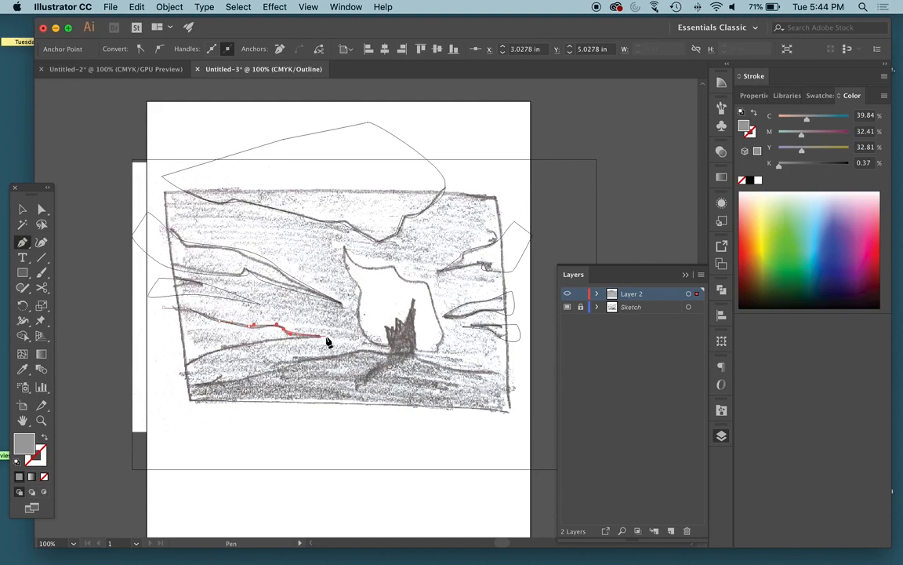
drag(173, 377, 137, 401)
drag(169, 308, 175, 308)
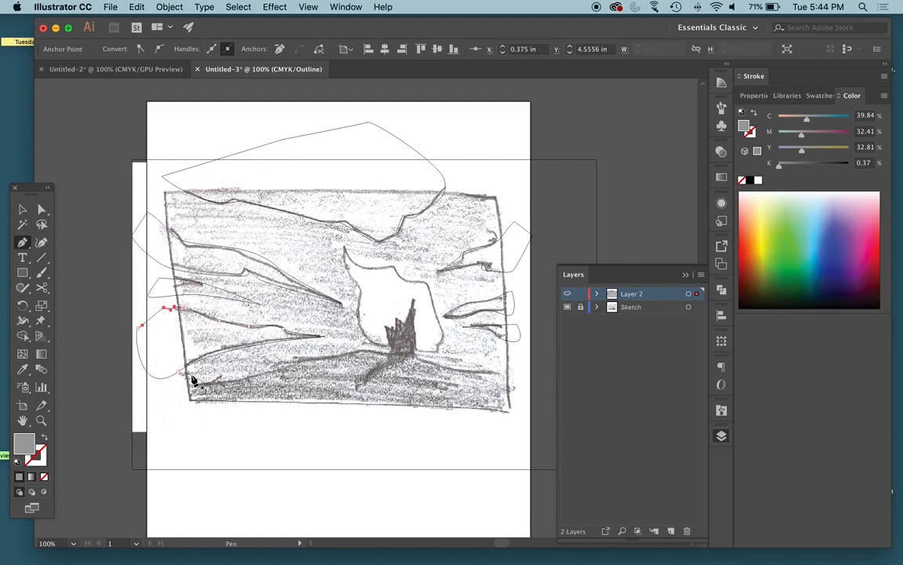
key(super+y)
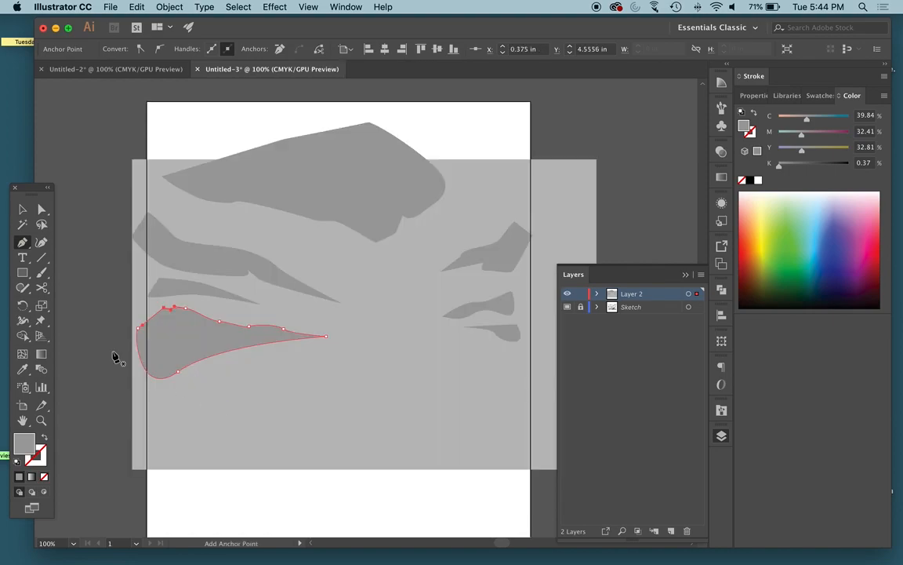
click(22, 209)
click(47, 138)
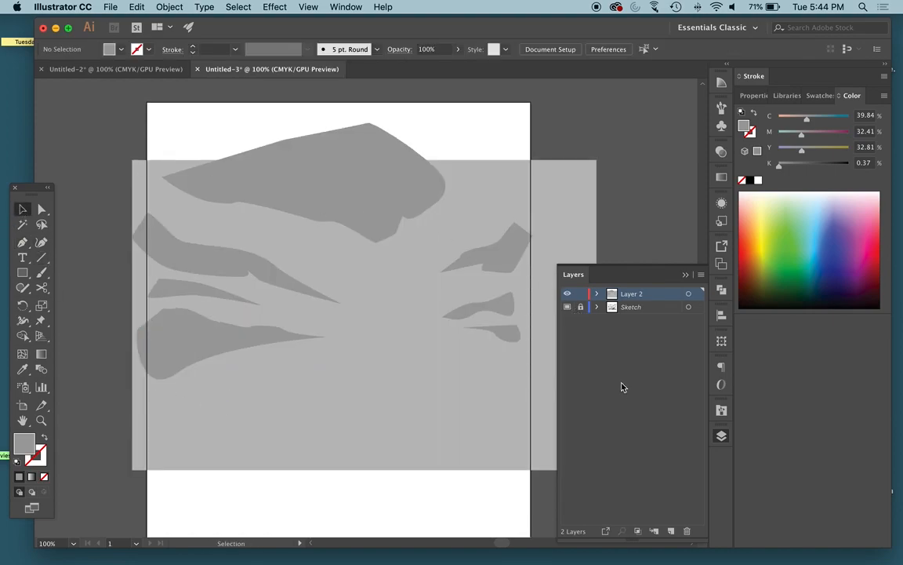
Step: Fill the upper-right ledge shape with grey BABABA
click(504, 262)
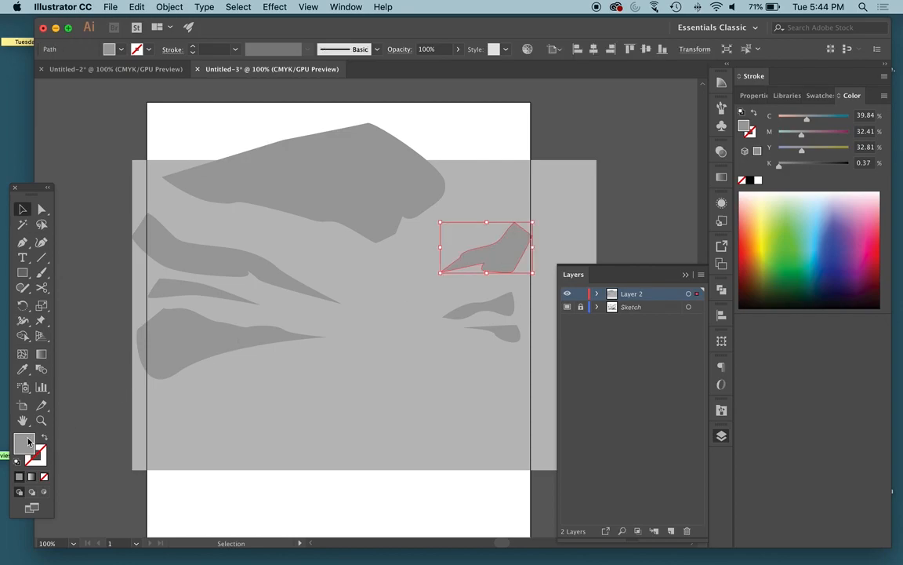
double_click(24, 442)
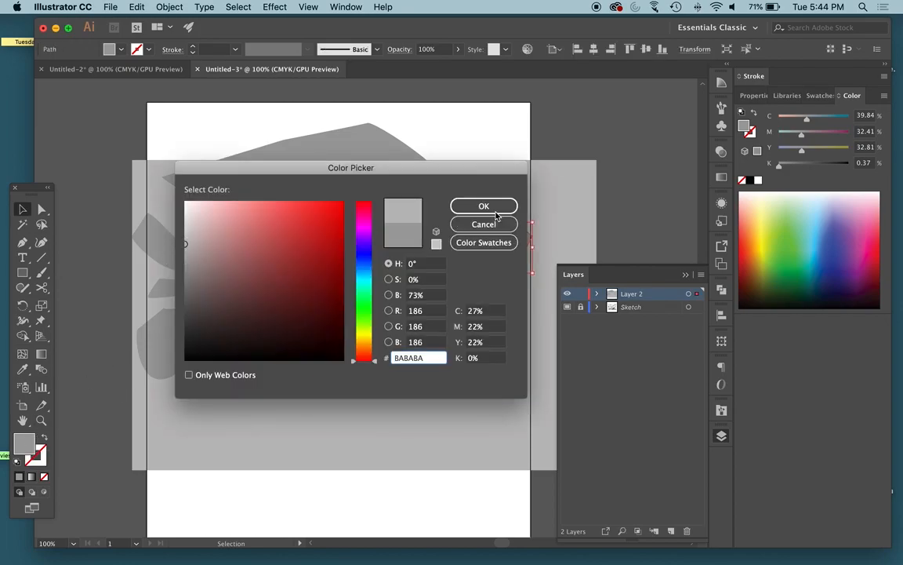
click(497, 209)
click(572, 138)
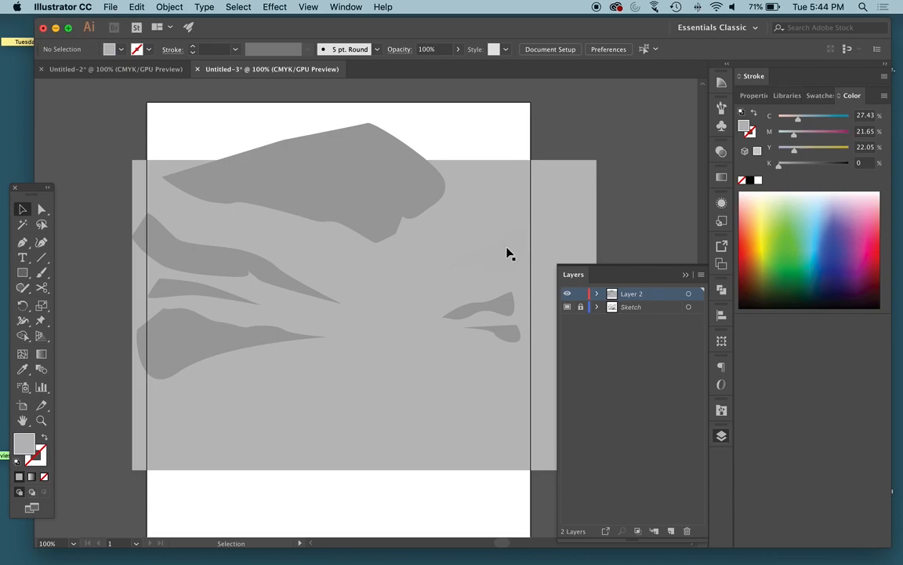
Step: Fill the upper-right ledge shape with a lighter grey of C 22.02, M 17.33, Y 17.88, K 0
click(508, 251)
double_click(22, 440)
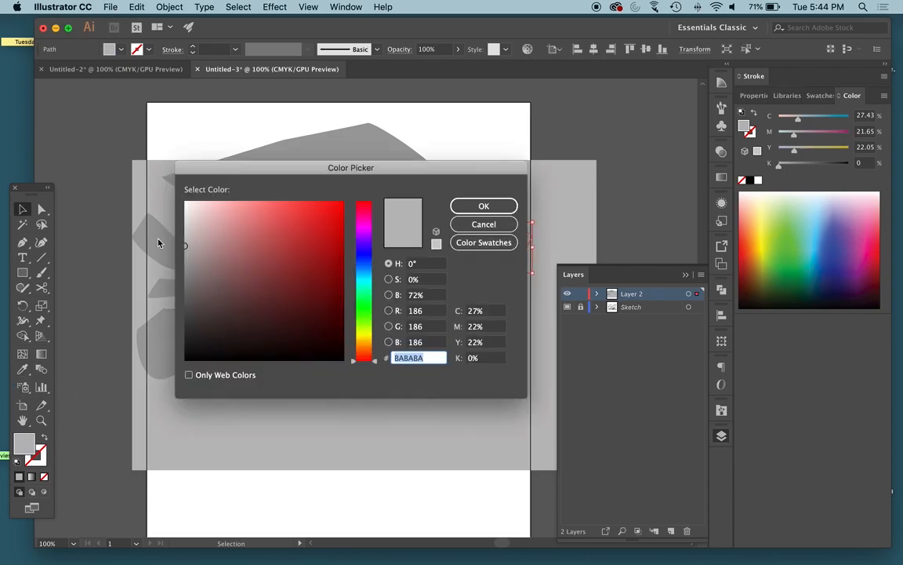
click(185, 240)
click(504, 206)
click(562, 145)
Step: Copy the upper-right ledge's light grey fill to the upper-left and large lower-left ledges with the Eyedropper, then check them against the sketch
click(254, 268)
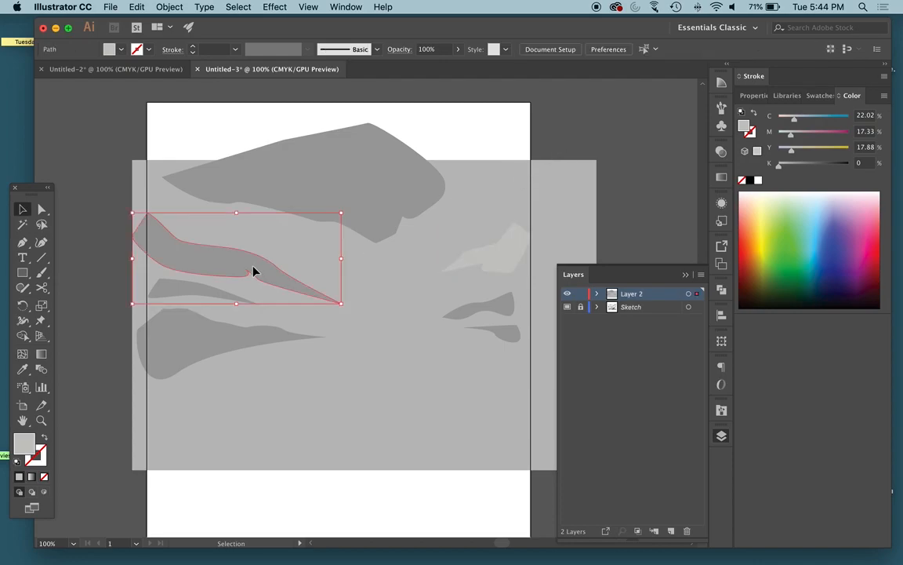
key(i)
click(494, 255)
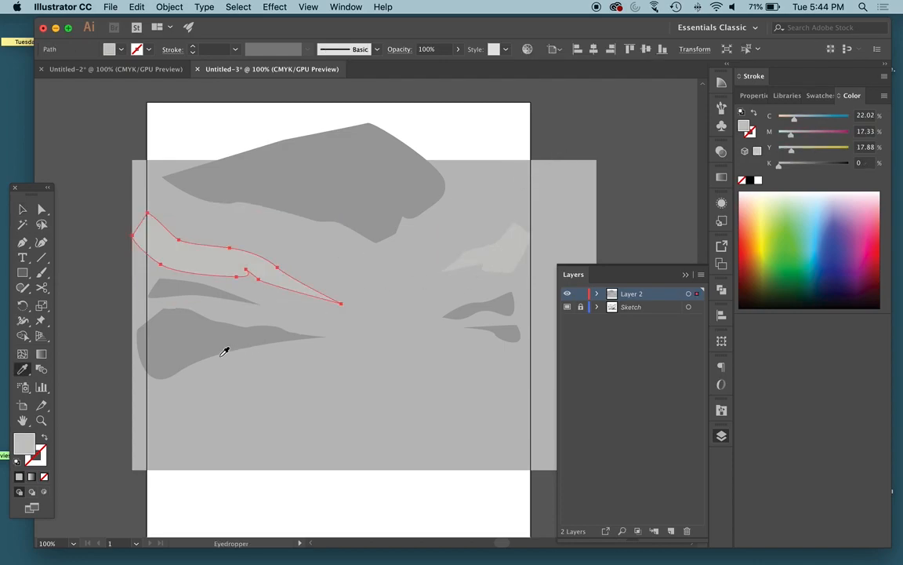
key(v)
click(182, 347)
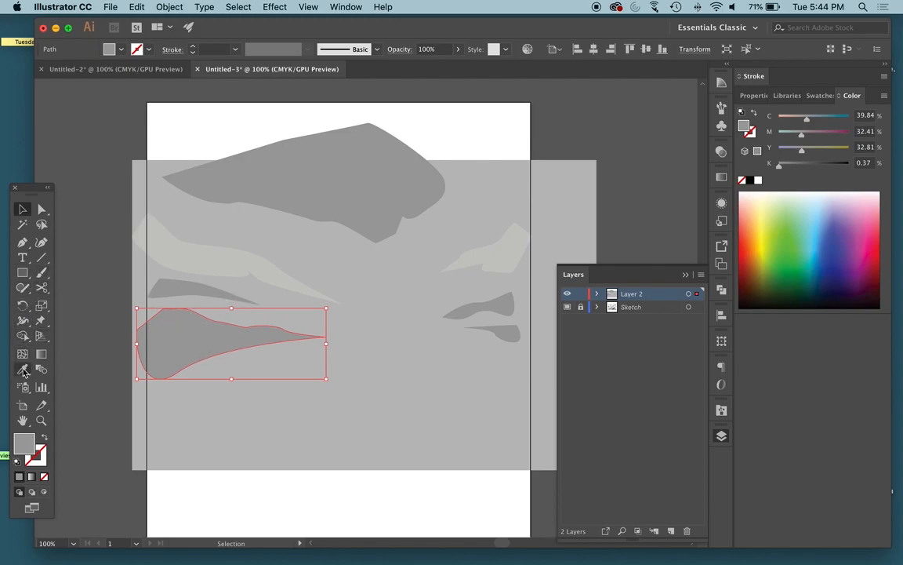
key(i)
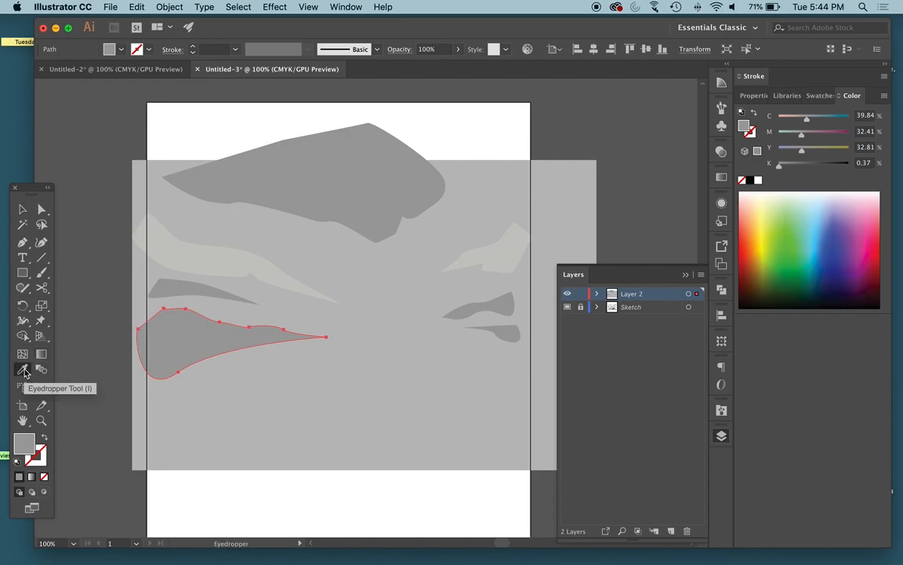
click(518, 249)
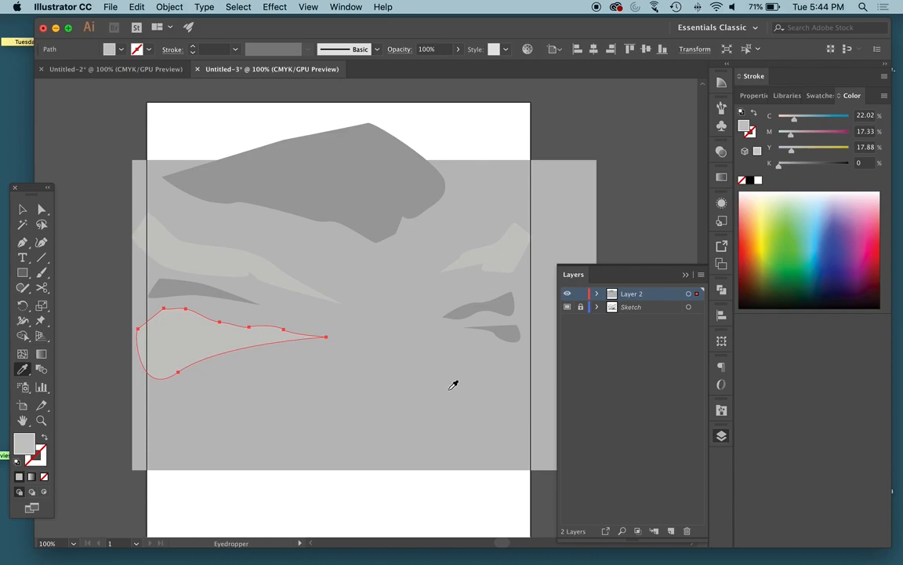
key(v)
click(72, 158)
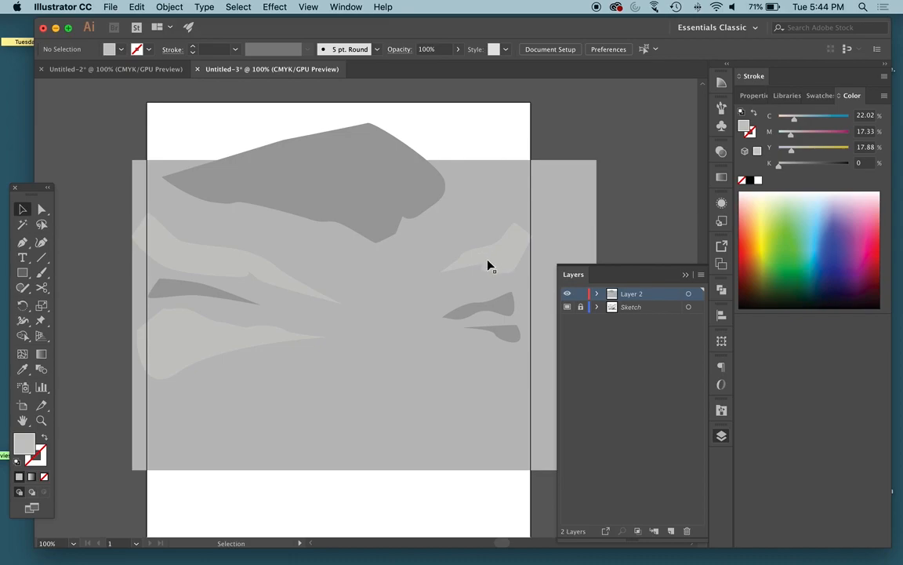
key(ctrl+y)
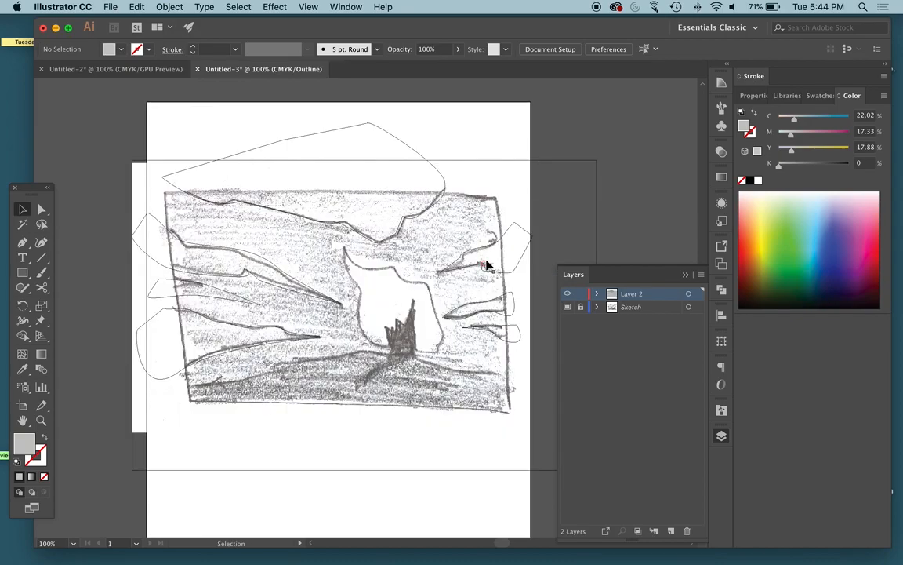
key(ctrl+y)
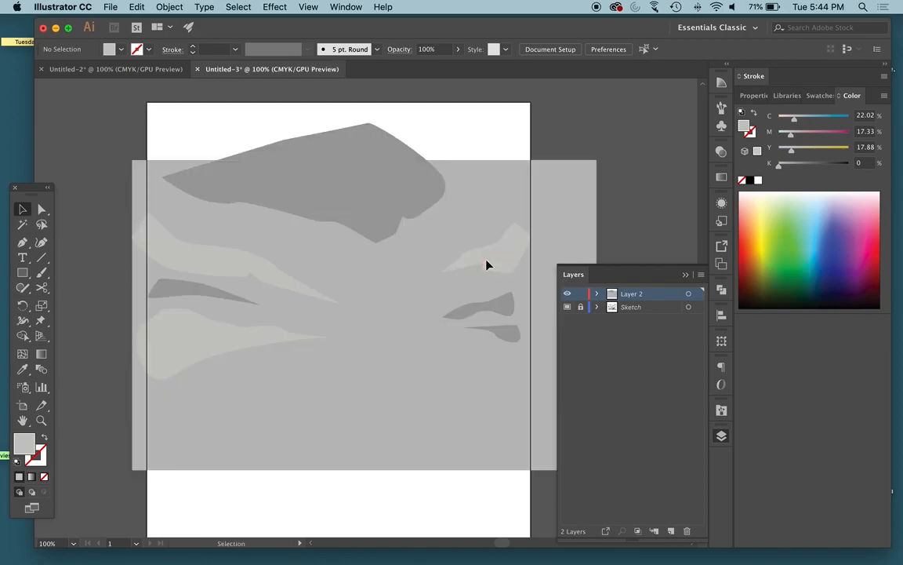
Step: Rename Layer 2 as background, lock it, and toggle its visibility off and on to check the sketch underneath
double_click(632, 294)
text(backgrou)
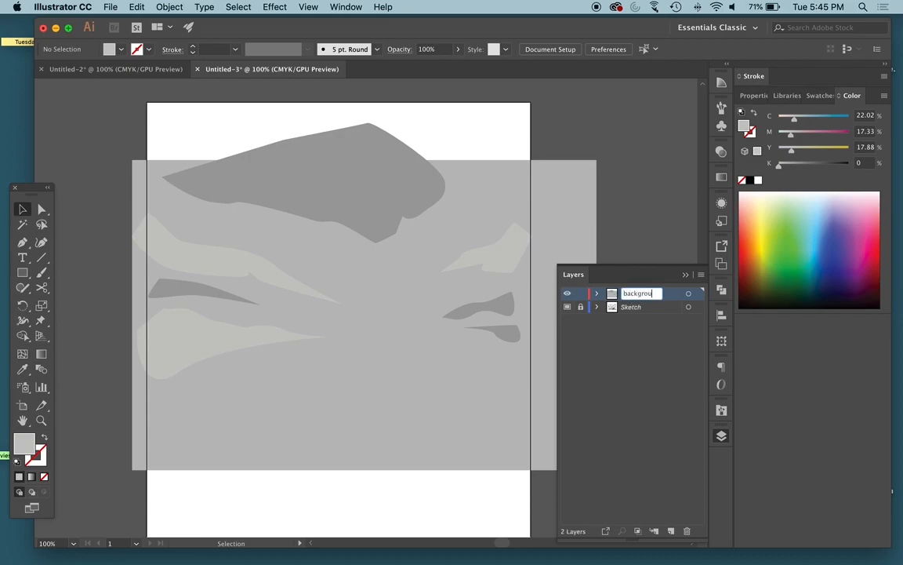
text(nd)
key(Return)
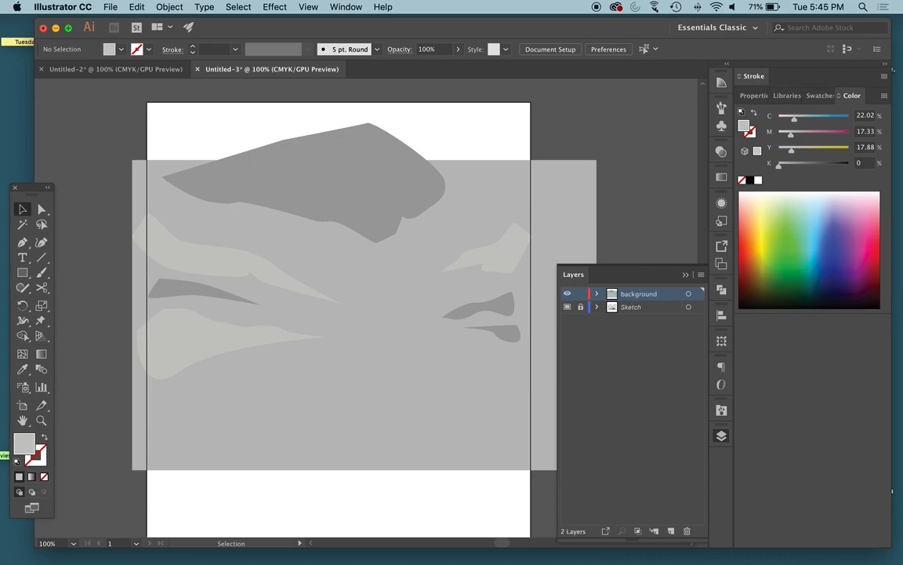
click(567, 295)
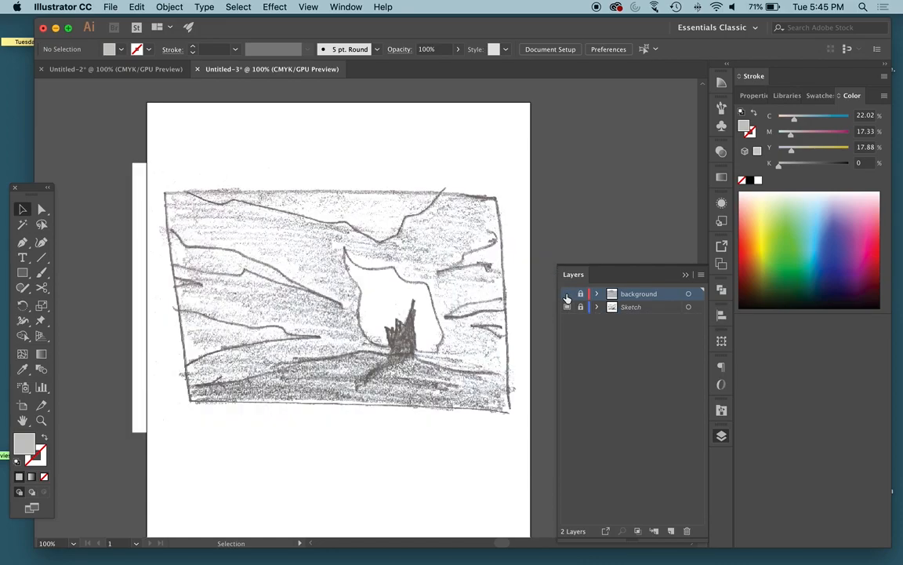
click(567, 296)
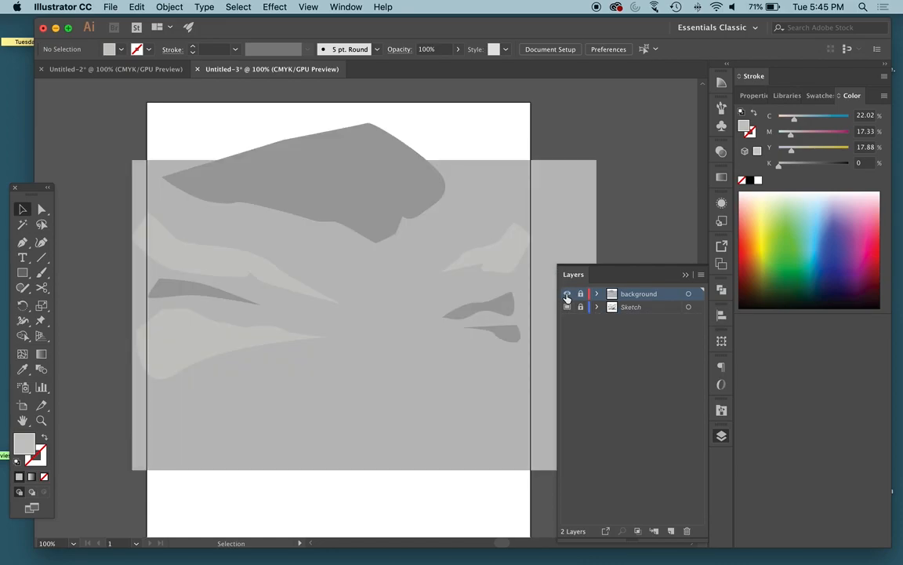
Step: Add a new layer above background and name it focal point
click(671, 531)
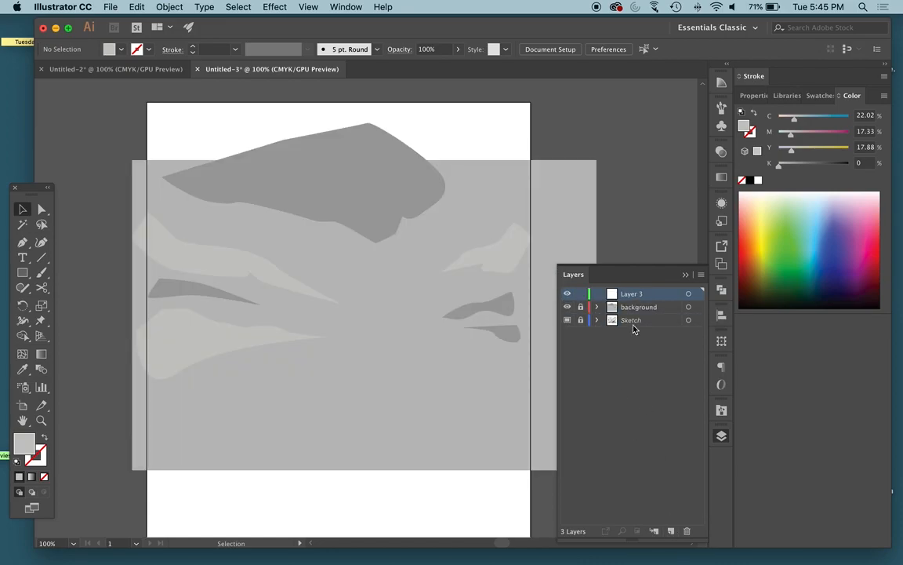
double_click(630, 296)
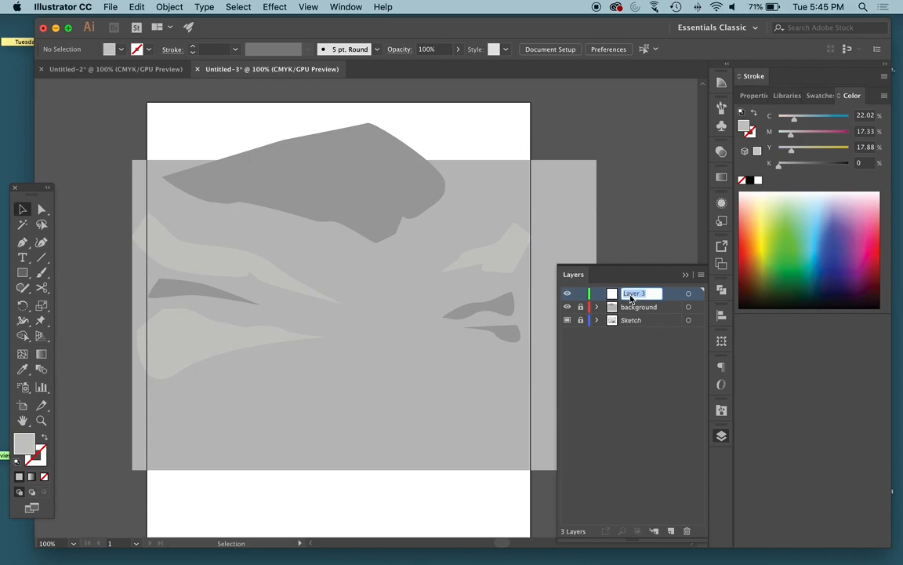
text(fo)
key(Return)
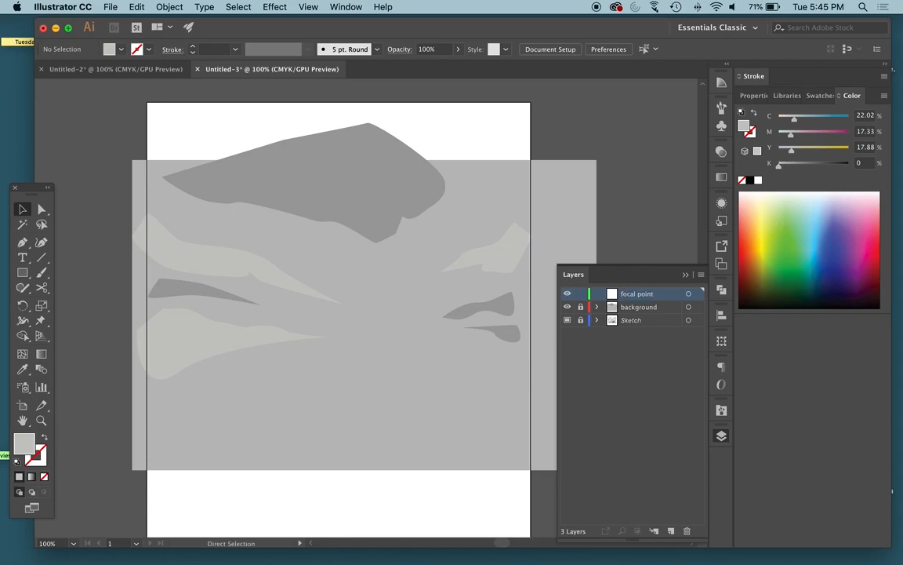
Step: Trace the closed outline of the white cave opening in the centre of the sketch with the Pen tool
key(super+y)
key(super+equal)
key(super+equal)
key(super+equal)
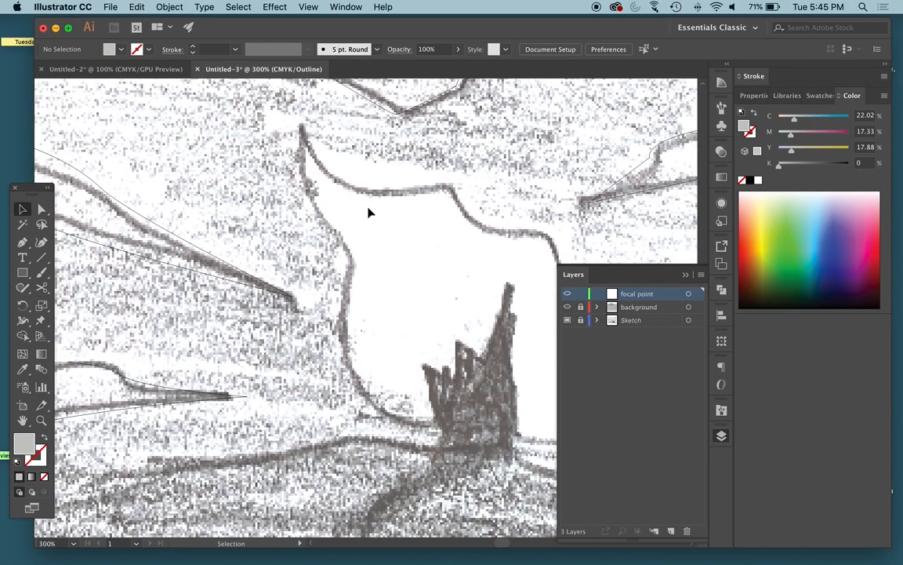
drag(423, 226, 283, 222)
key(p)
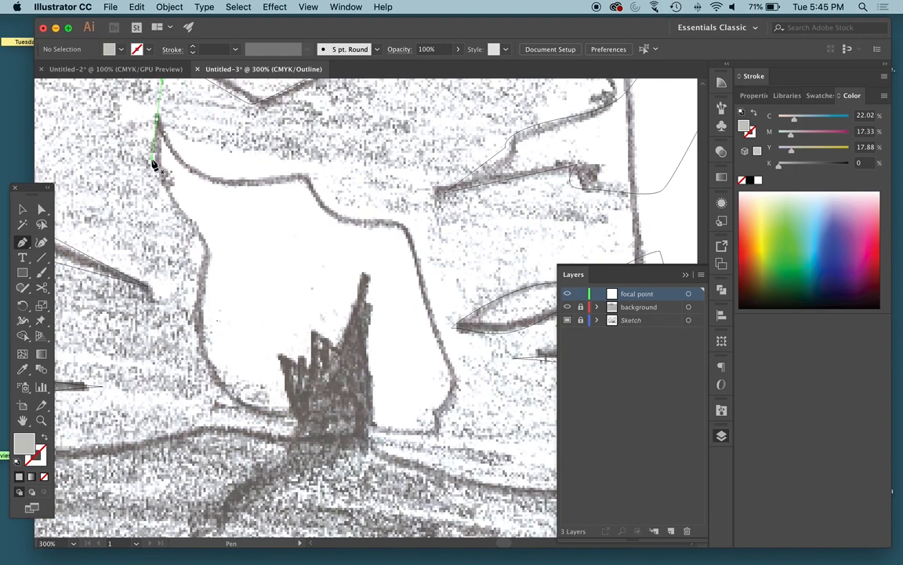
drag(152, 160, 152, 159)
drag(213, 264, 211, 267)
drag(198, 348, 223, 374)
drag(333, 428, 439, 429)
click(436, 410)
drag(455, 388, 447, 362)
drag(405, 227, 384, 224)
drag(311, 194, 302, 171)
drag(233, 184, 211, 177)
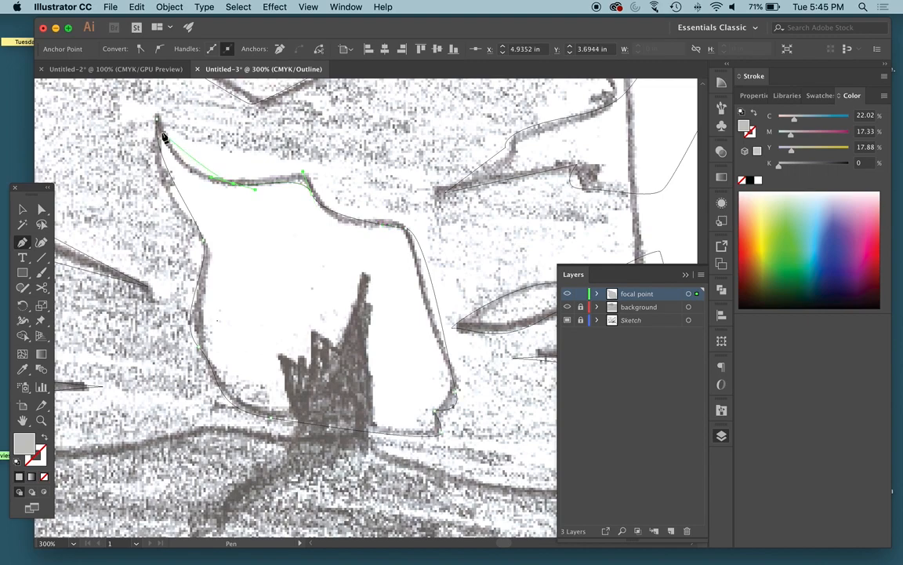
click(157, 120)
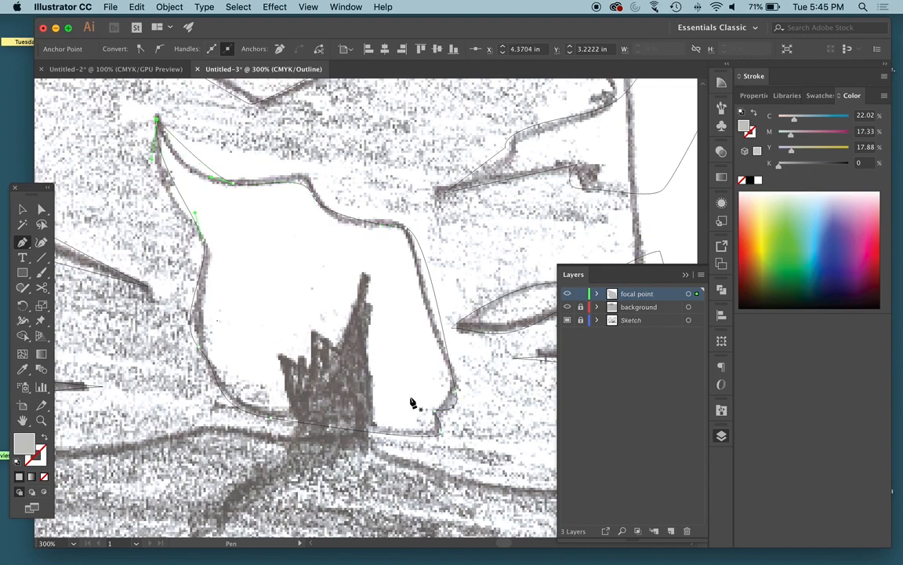
Step: Fill the traced cave opening shape with white (FFFFFF) and deselect it
key(super+y)
double_click(24, 445)
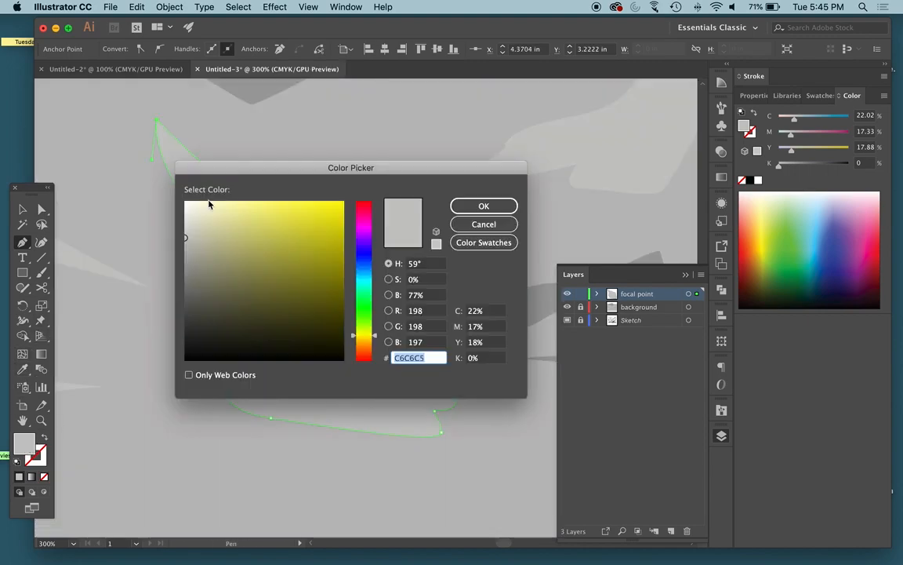
click(186, 203)
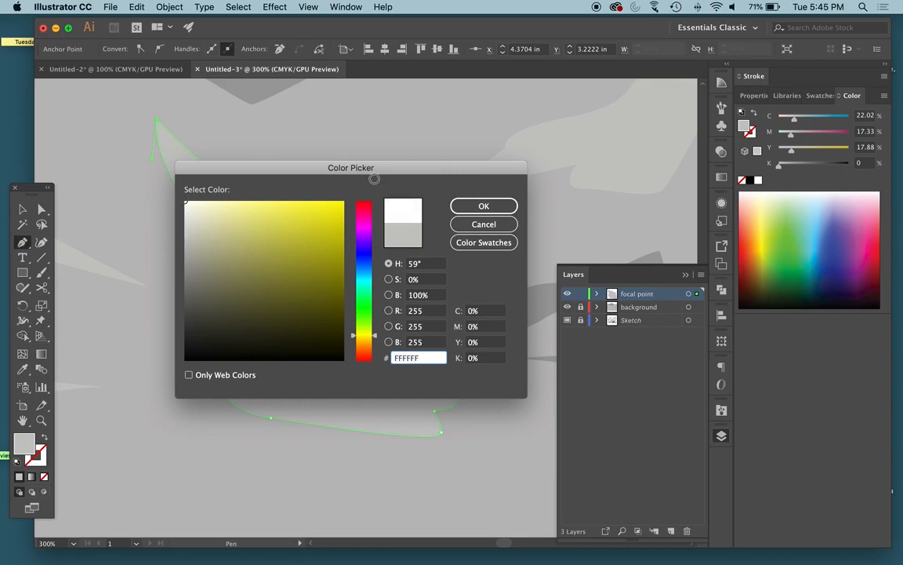
click(483, 205)
click(23, 209)
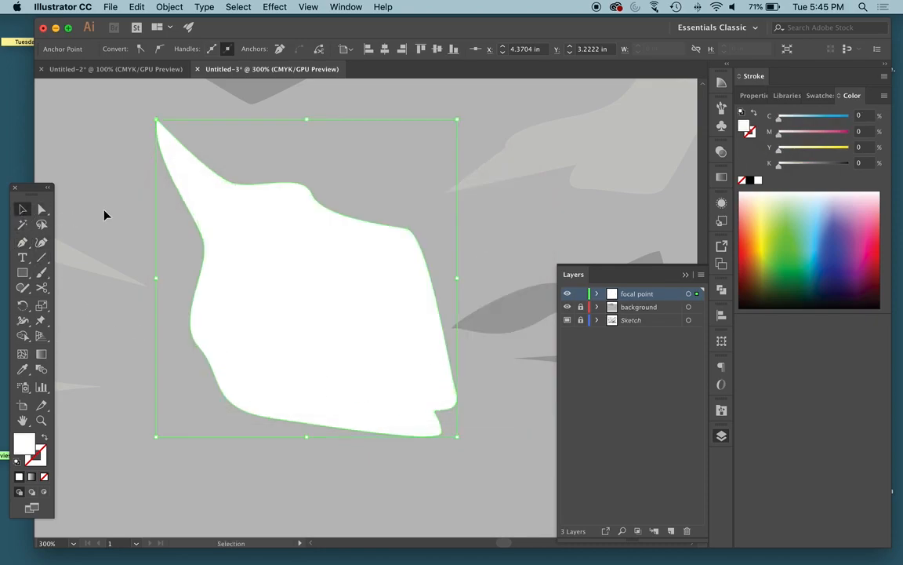
click(106, 214)
Step: Trace the jagged dark spire at the base of the cave opening, extending its closed path below the hill line
key(super+y)
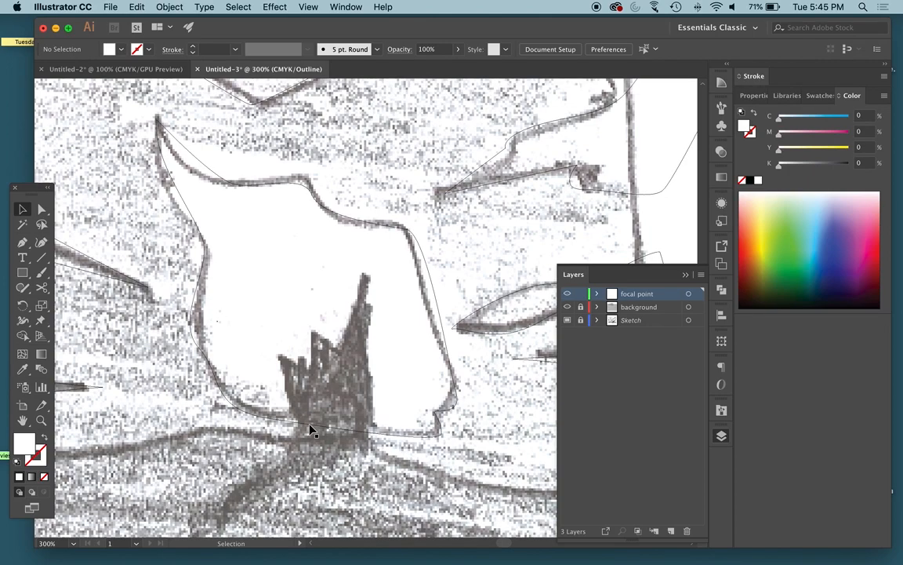
key(p)
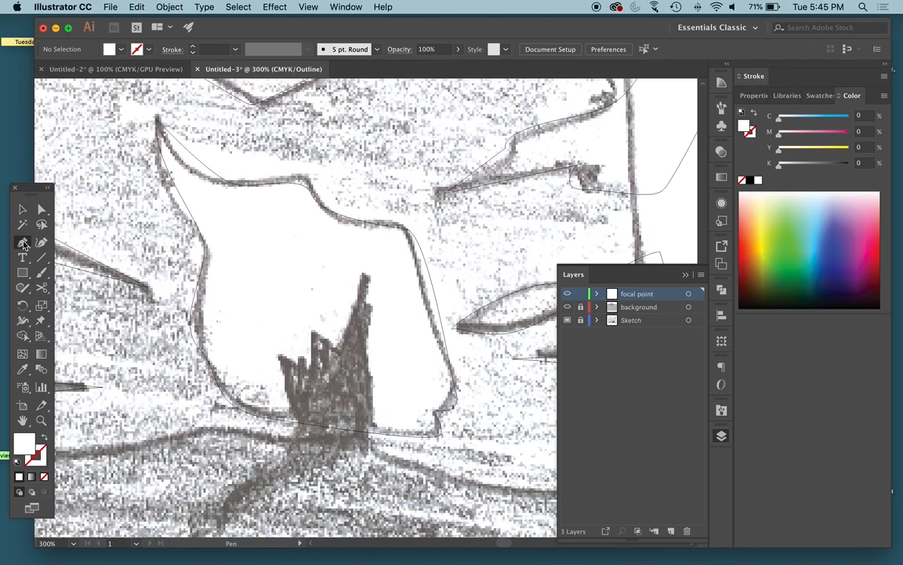
click(368, 454)
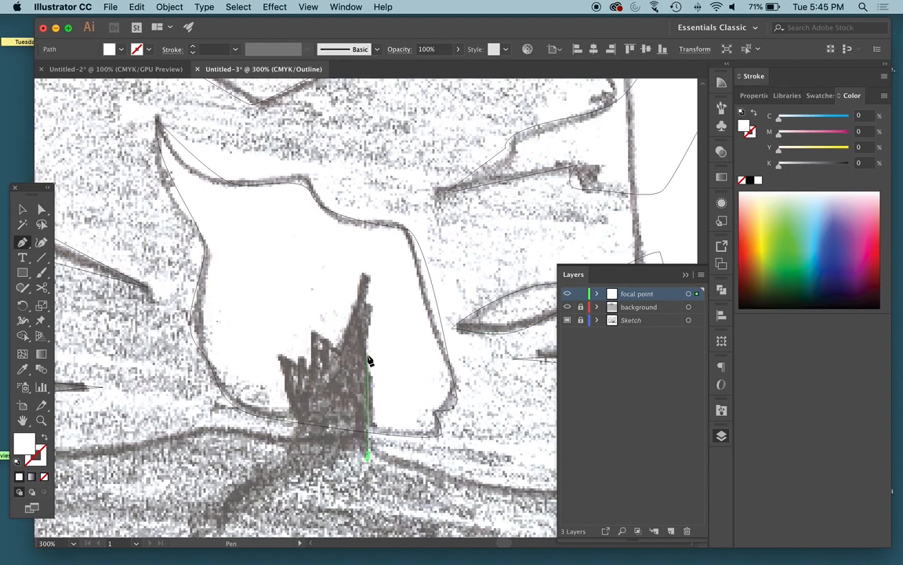
click(368, 335)
click(370, 272)
drag(339, 354, 312, 336)
click(311, 374)
click(301, 353)
click(298, 363)
click(280, 356)
drag(286, 377, 291, 393)
drag(302, 480, 317, 490)
click(359, 492)
click(368, 454)
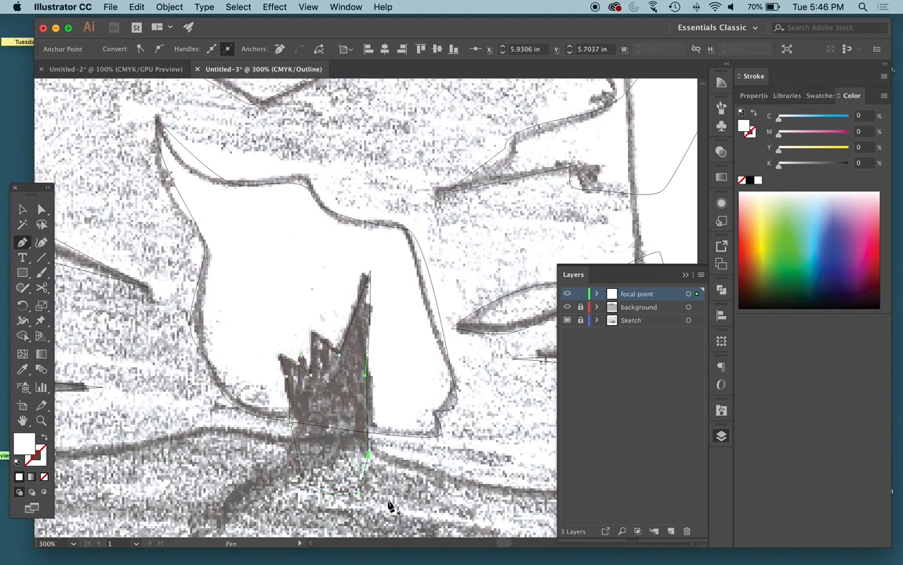
Step: Fill the jagged spire shape with black (000000) and deselect it
key(super+y)
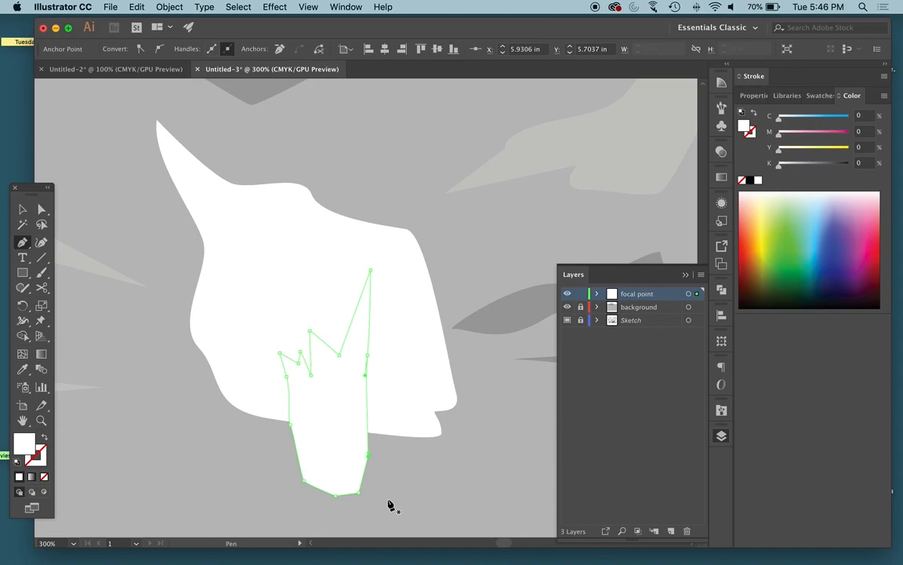
double_click(21, 448)
drag(186, 330, 191, 359)
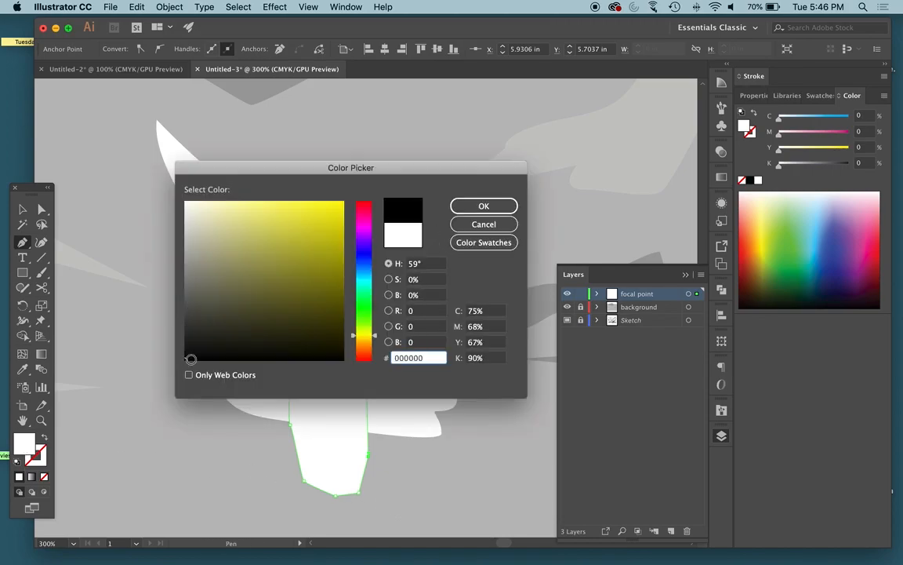
click(506, 204)
click(22, 209)
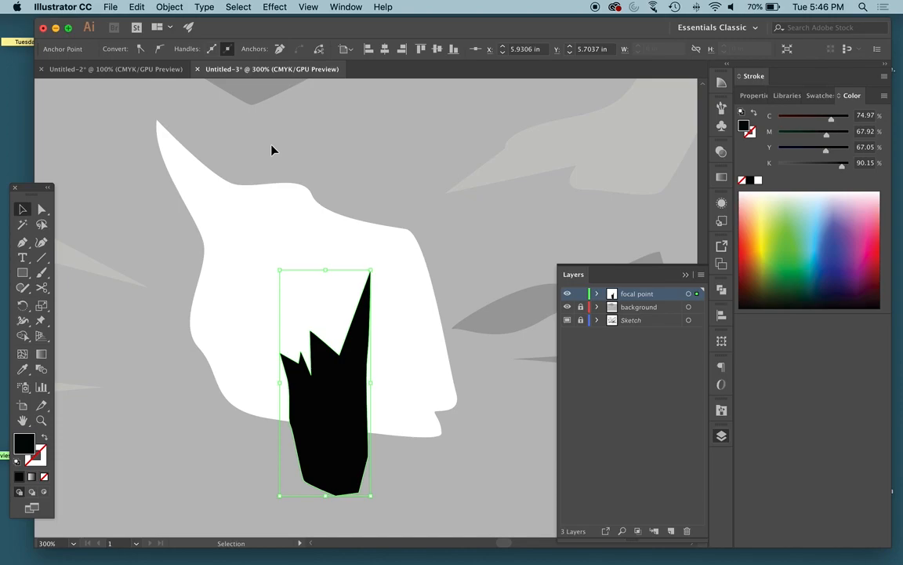
click(272, 150)
Step: Lock the focal point layer and add a new layer above it named foreground
key(ctrl+1)
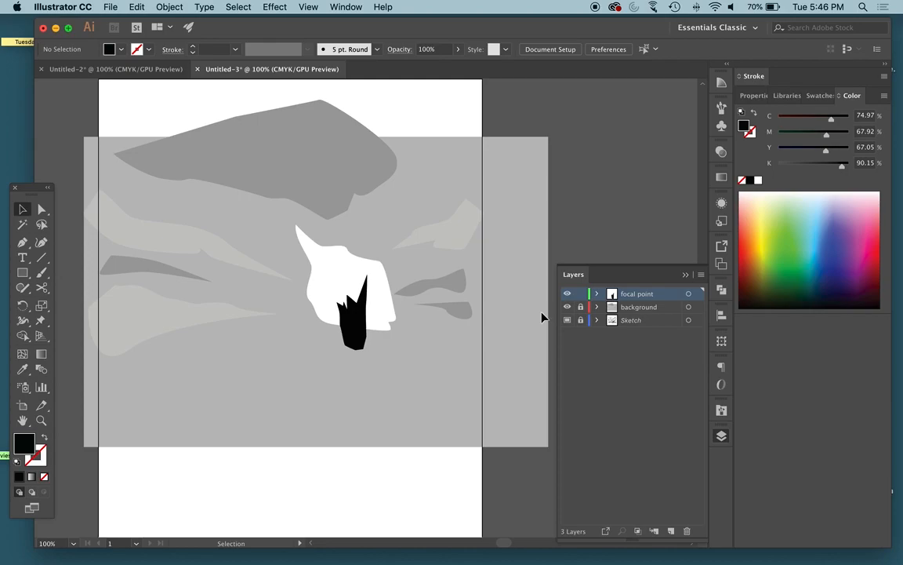
key(ctrl+y)
key(ctrl+y)
key(cmd+y)
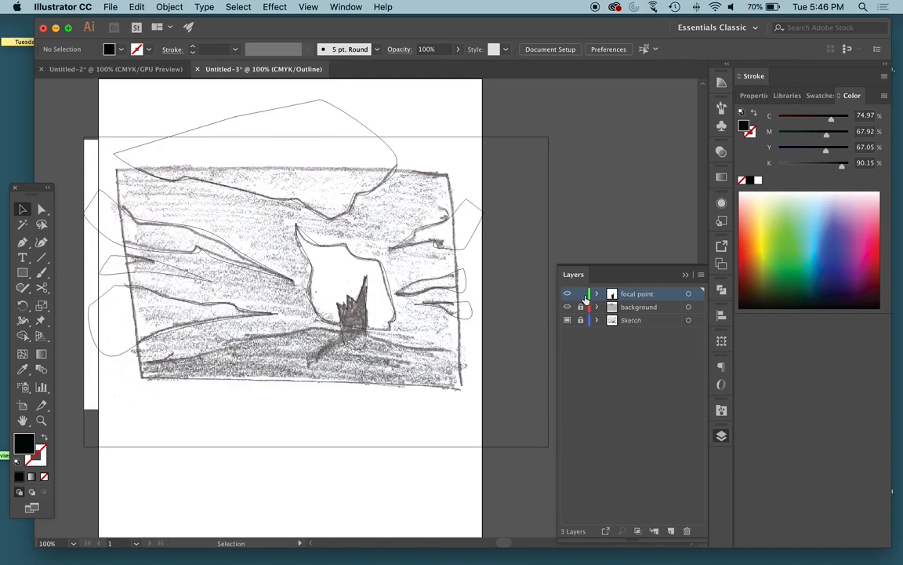
click(670, 531)
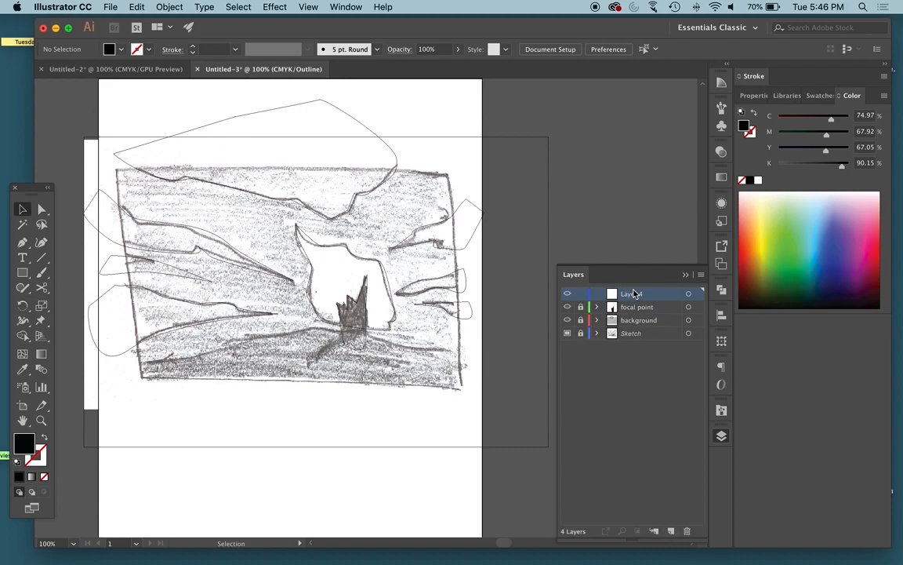
double_click(634, 294)
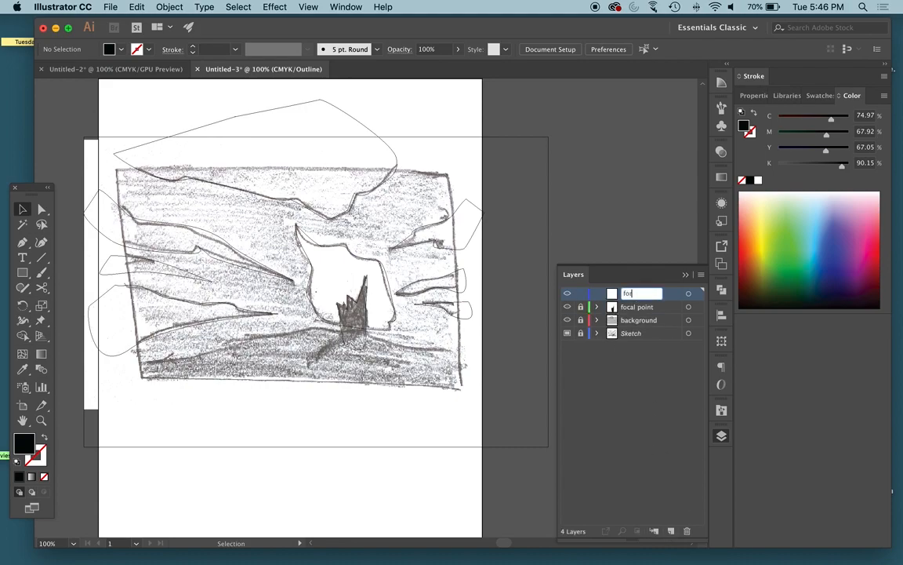
key(Return)
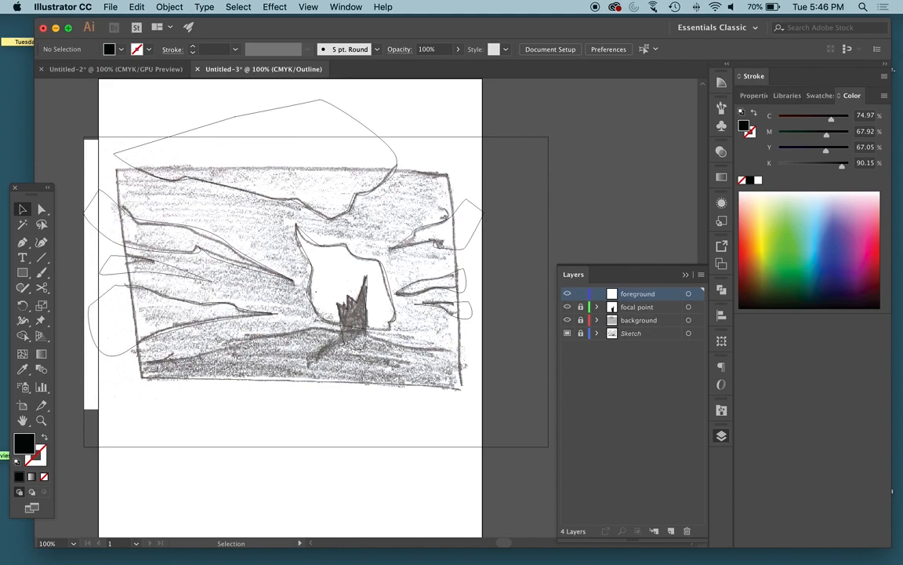
Step: Trace the foreground hill as a closed Pen path along the sketched ridge, extending past the sketch's side and lower borders
key(p)
mouse_move(124, 363)
mouse_down()
mouse_move(312, 321)
mouse_move(462, 352)
mouse_move(501, 375)
mouse_up()
drag(508, 412, 501, 430)
drag(443, 440, 380, 442)
drag(175, 424, 102, 378)
click(125, 363)
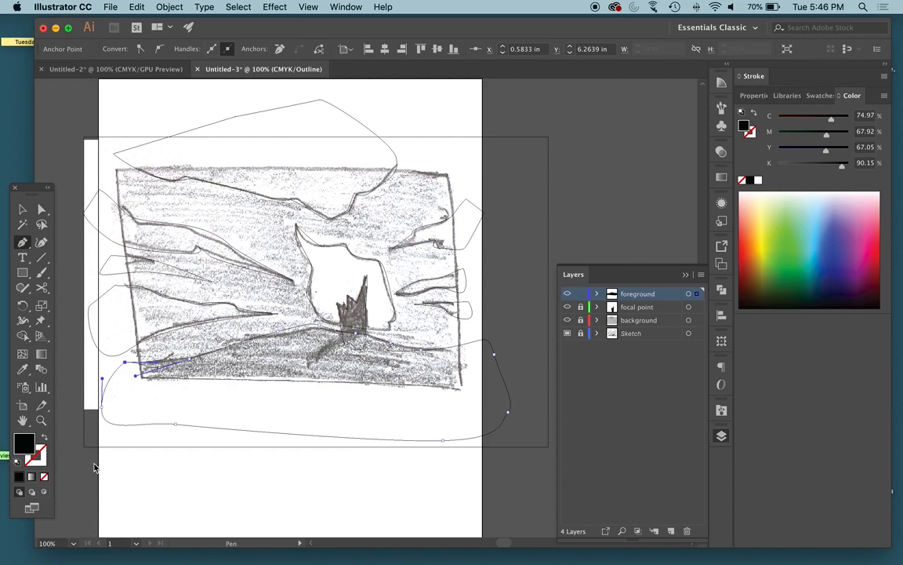
Step: Fill the foreground hill with a very dark grey of C 70.48, M 64.25, Y 63.42, K 65.27
key(super+y)
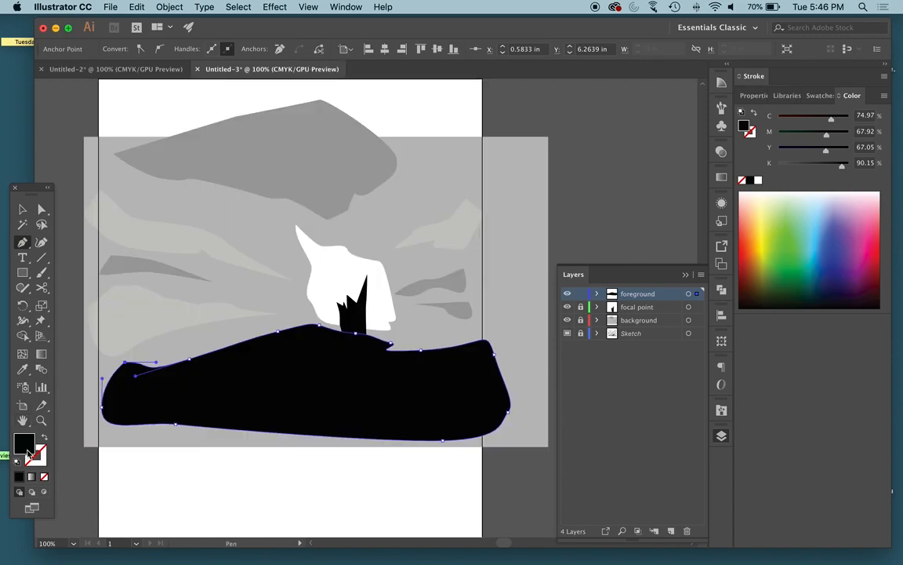
double_click(26, 447)
drag(312, 169, 516, 74)
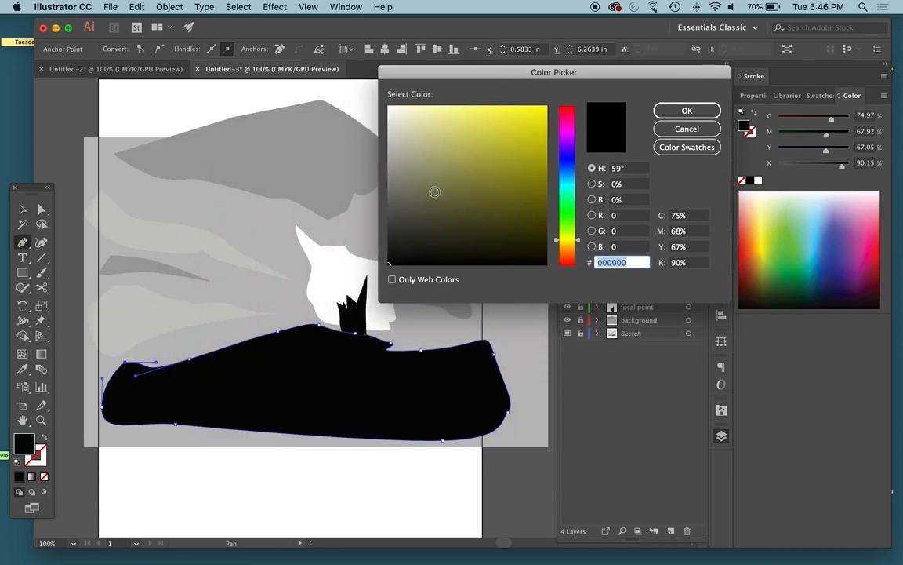
click(388, 256)
drag(389, 256, 385, 238)
click(689, 111)
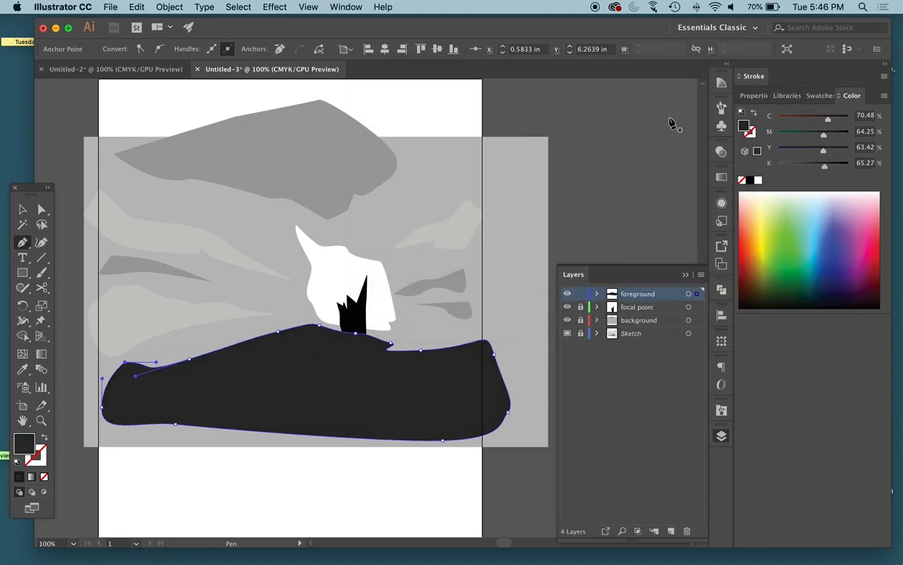
Step: Lighten the foreground hill's fill to C 66.99, M 59.93, Y 58.62, K 43.52 and deselect the shape
double_click(21, 445)
drag(385, 239, 386, 222)
click(687, 110)
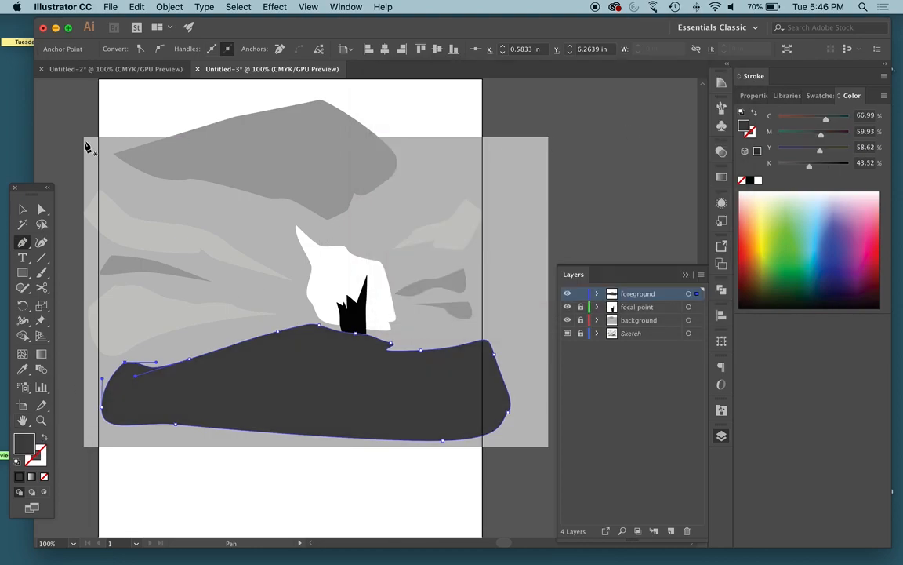
click(22, 210)
click(138, 98)
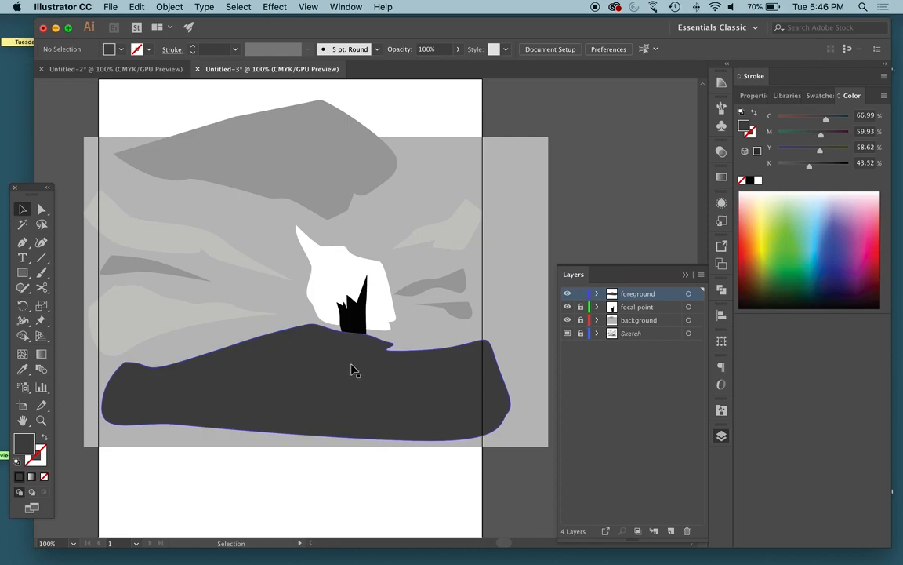
Step: Trace the curved shadow that runs down the hill from the spire's base as a closed Pen path
key(super+y)
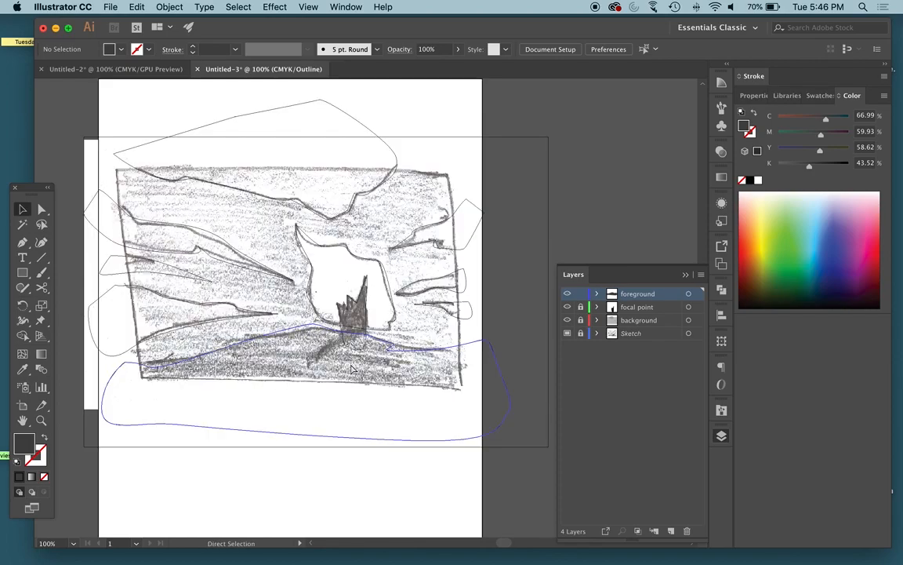
key(super+equal)
key(super+equal)
key(p)
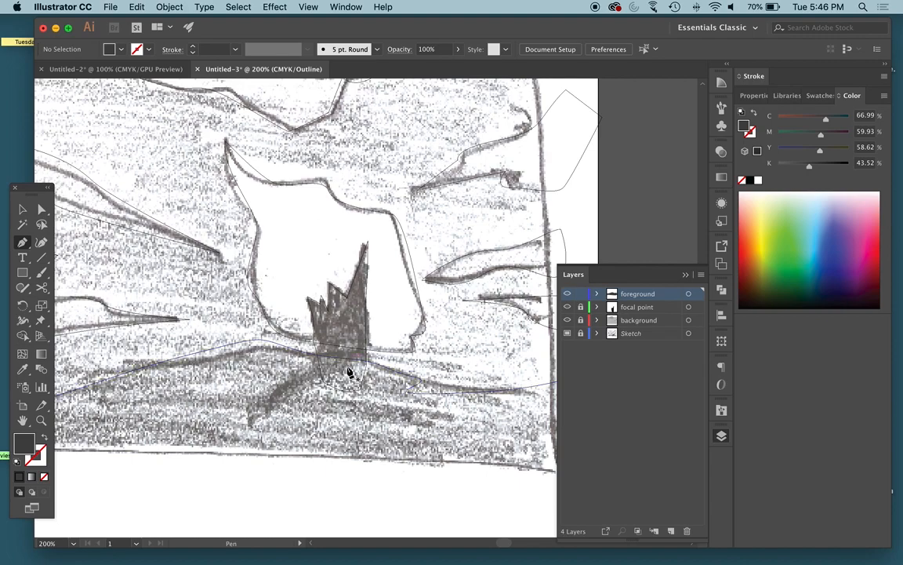
click(352, 373)
drag(267, 390, 353, 367)
Step: Fill the spire's shadow with the near-black grey 1E1E1E, deselect everything and review the whole composition
key(super+y)
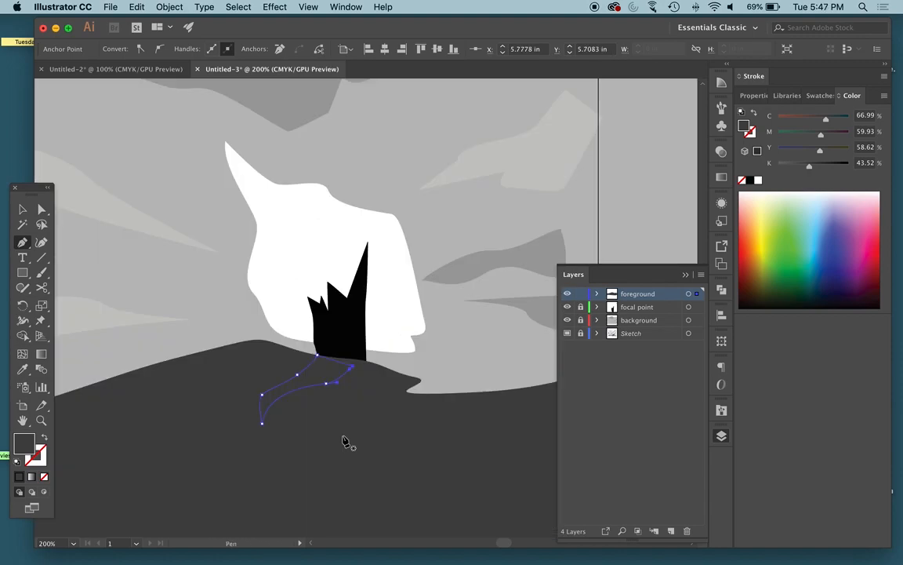
double_click(28, 450)
mouse_move(387, 232)
mouse_down()
mouse_move(346, 210)
mouse_move(346, 218)
mouse_up()
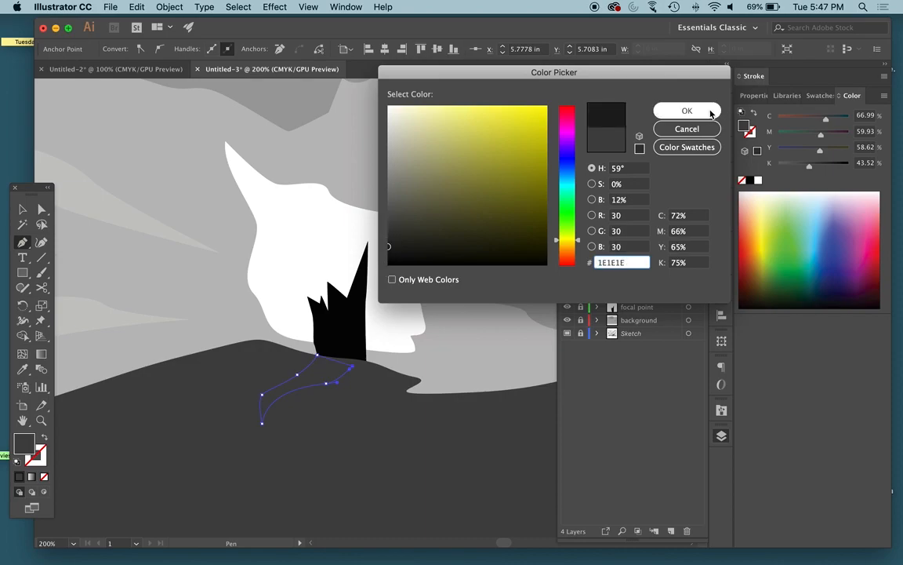
click(712, 115)
key(v)
click(371, 451)
key(super+minus)
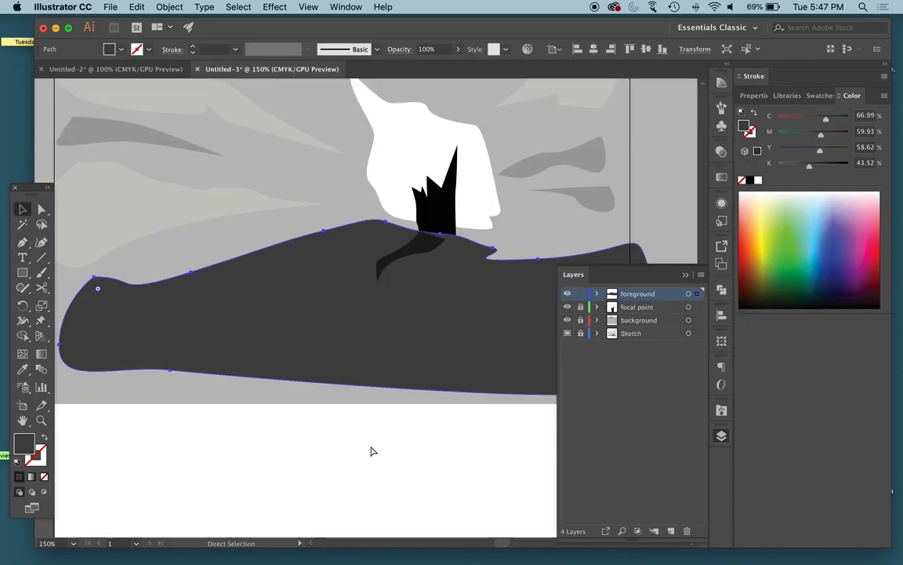
key(super+minus)
click(601, 189)
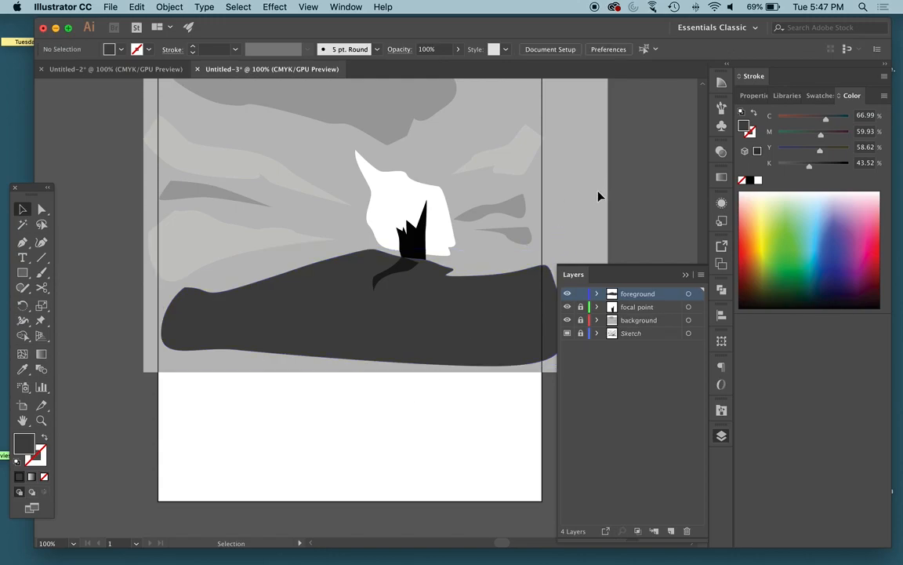
scroll(345, 308, right, 5)
scroll(345, 309, up, 4)
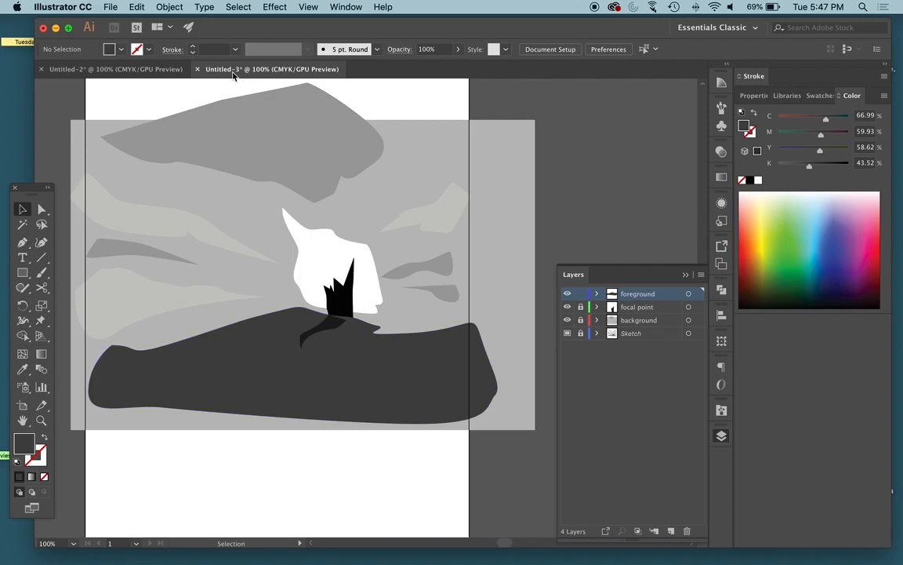
Step: Make background the active layer and lock the foreground layer
click(621, 322)
click(580, 294)
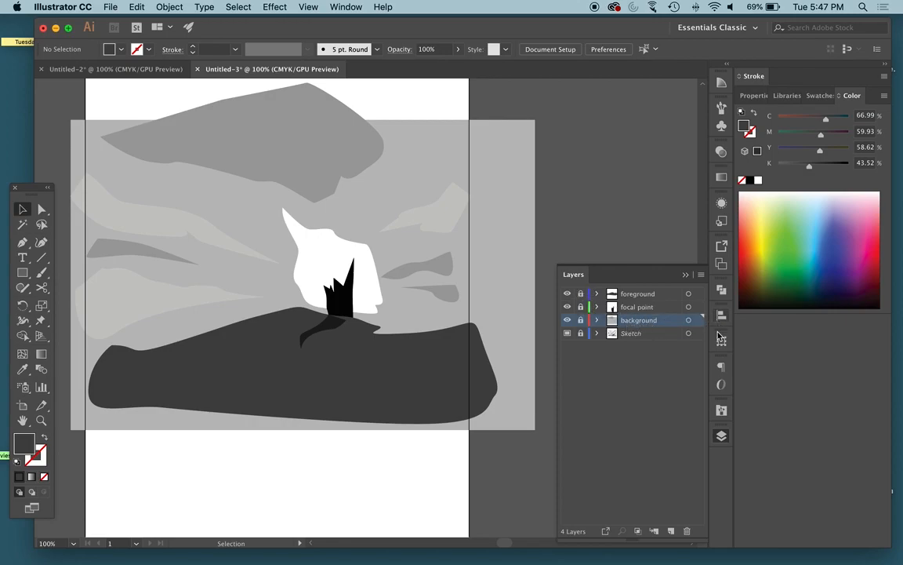
click(307, 7)
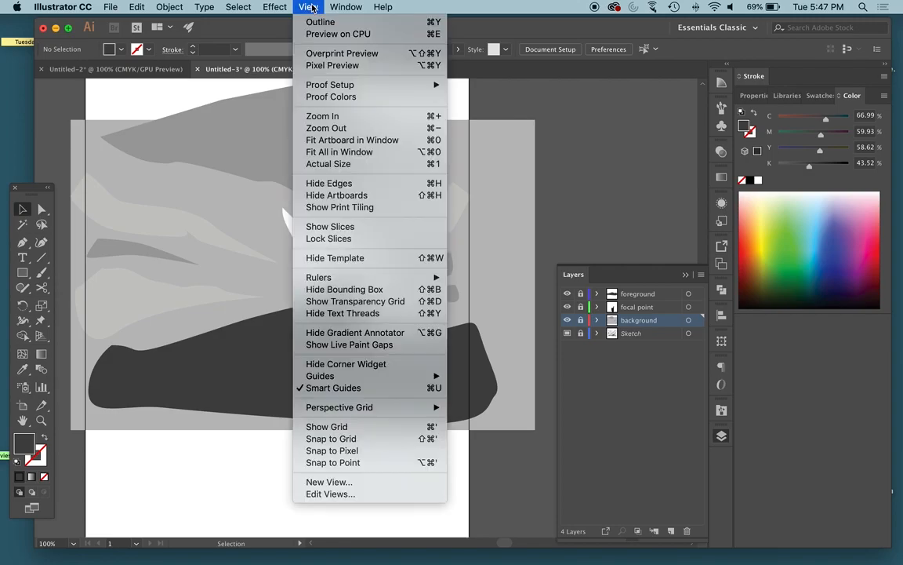
mouse_move(345, 8)
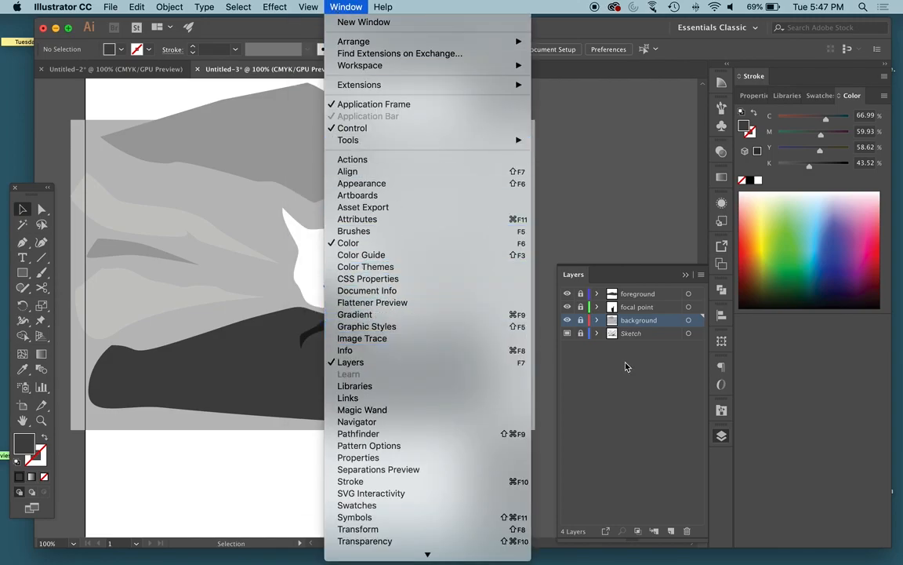
Step: Unlock the background layer and draw an open curved Pen path from the backdrop's upper-left corner down towards the white focal shape
click(598, 337)
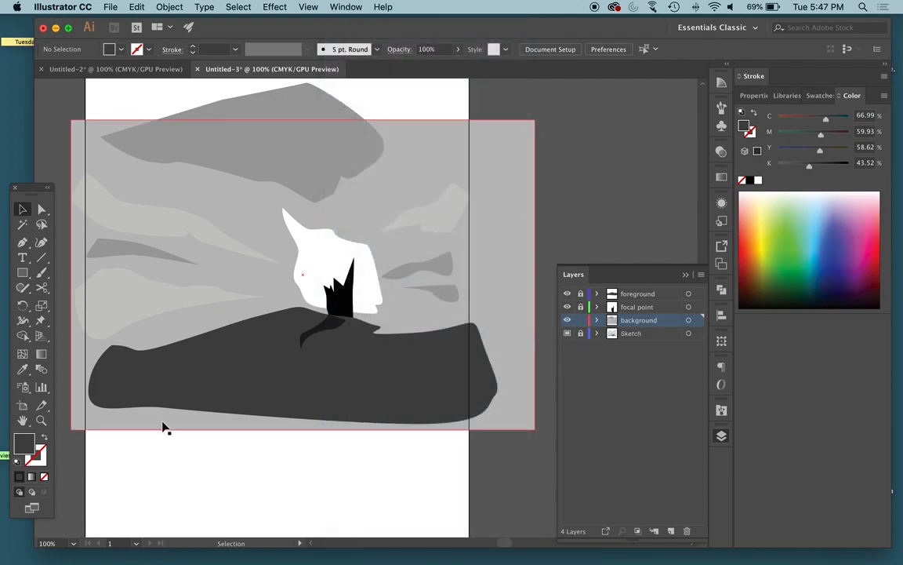
key(p)
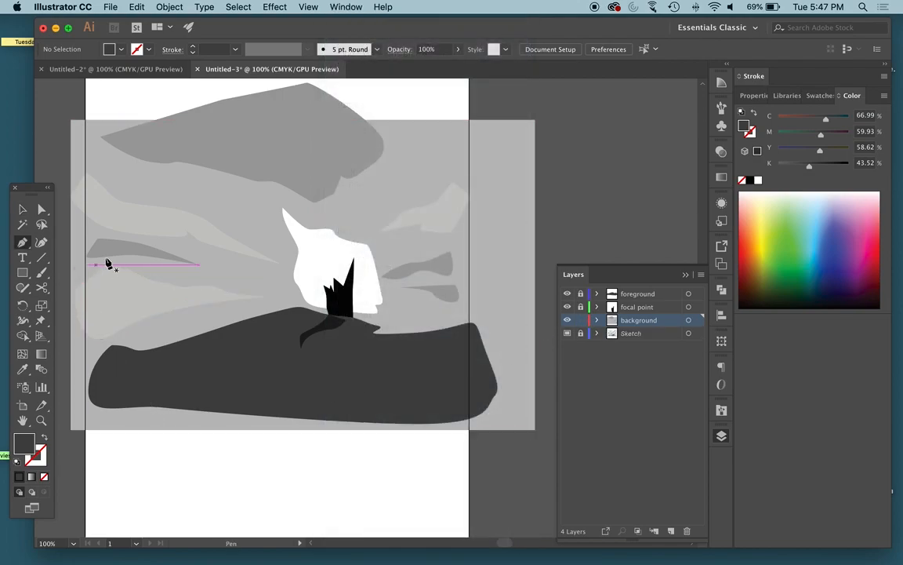
click(65, 122)
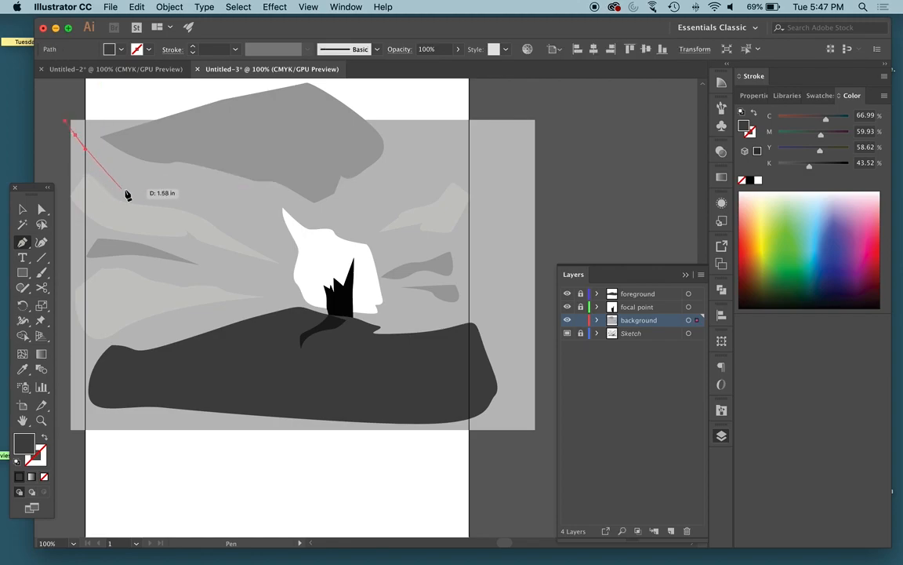
drag(128, 190, 142, 192)
drag(226, 207, 246, 221)
click(273, 248)
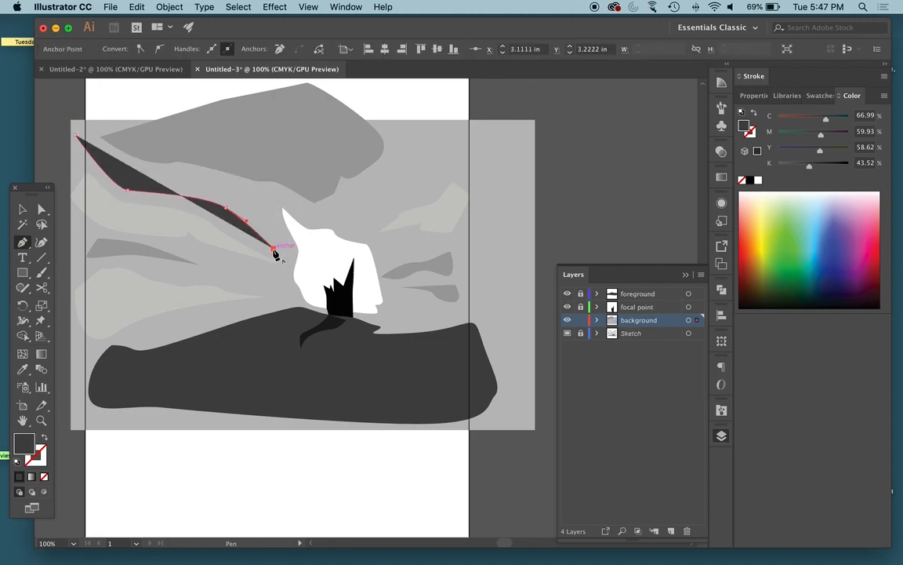
Step: Swap the new path's fill and stroke, and set its stroke colour to grey C 50.56, M 41.94, Y 41.94, K 6.09
click(44, 441)
double_click(36, 455)
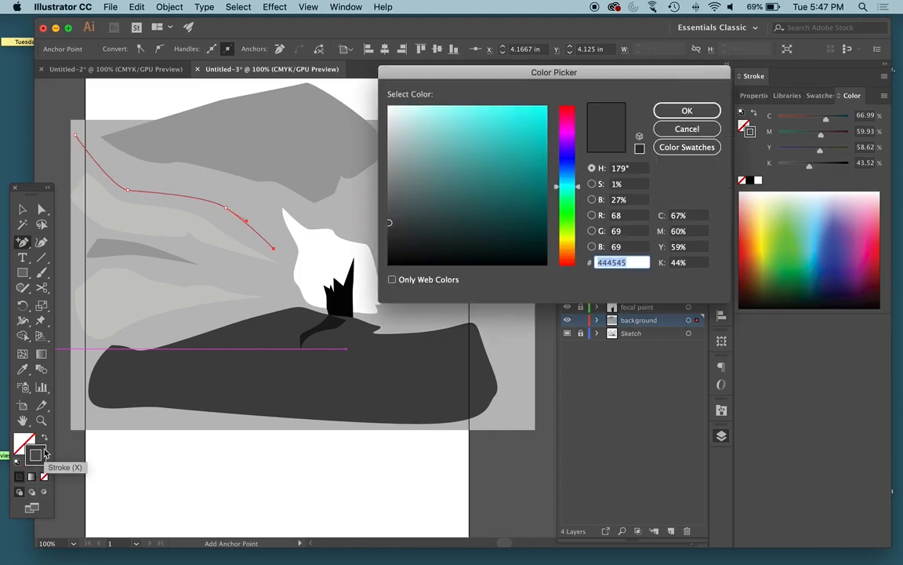
click(389, 186)
click(687, 110)
key(v)
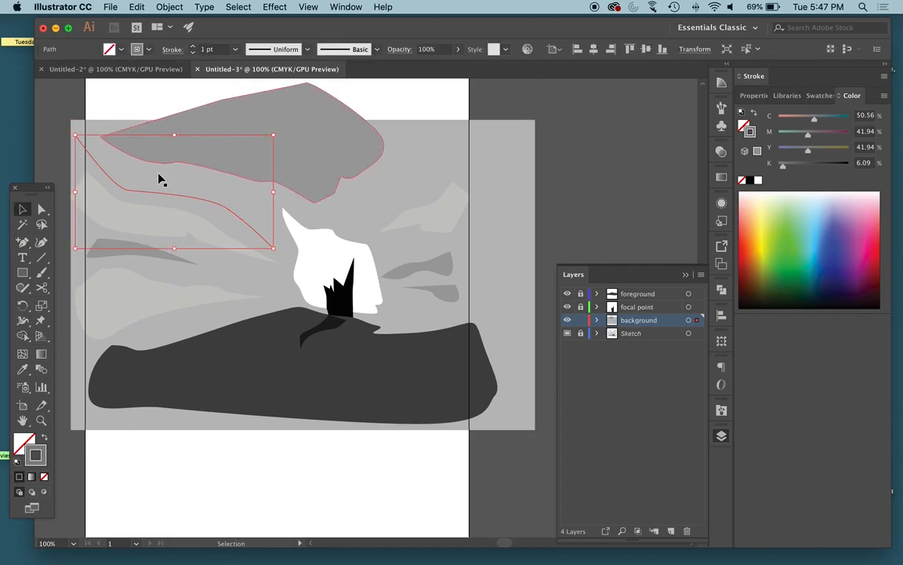
Step: Thicken the left contour line's stroke to 5 pt, apply the rough charcoal-style art brush to it and deselect
click(193, 46)
click(193, 46)
click(193, 46)
click(193, 47)
click(377, 50)
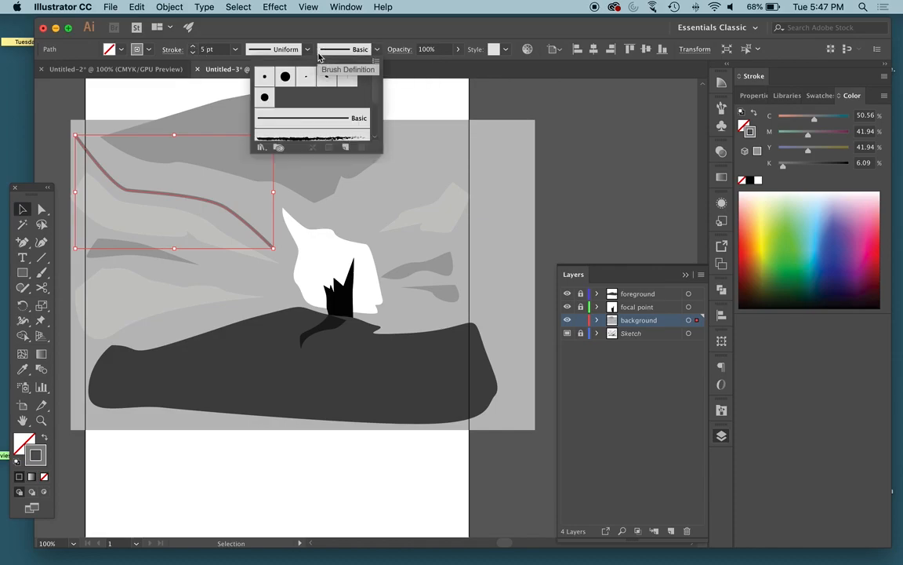
scroll(332, 123, down, 3)
click(315, 89)
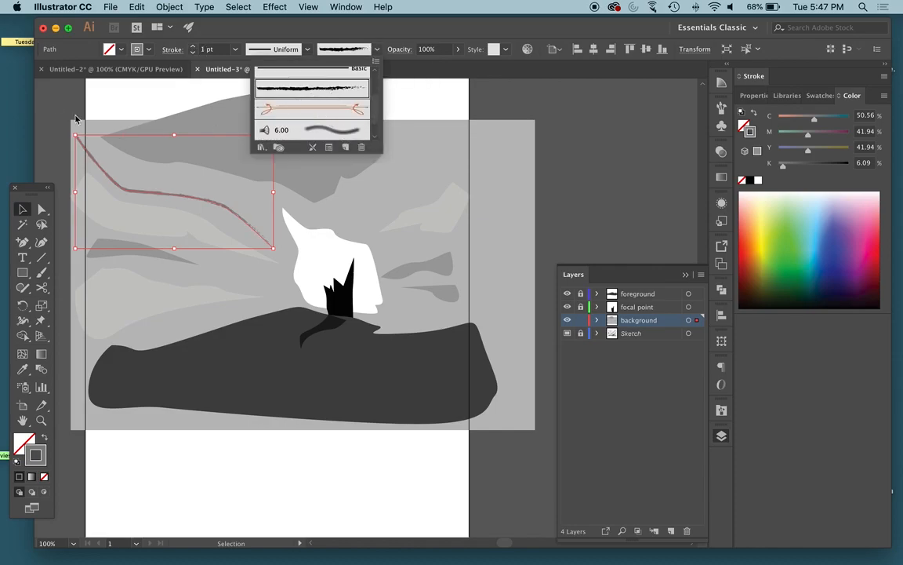
click(195, 464)
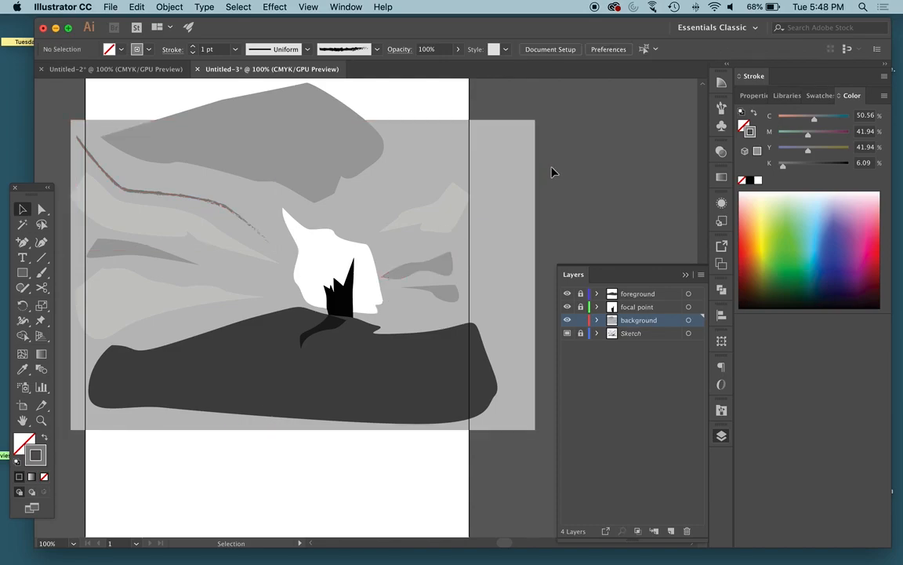
Step: Draw an open curved Pen path from above the backdrop's upper-right area down towards the white focal shape
key(p)
drag(497, 109, 495, 116)
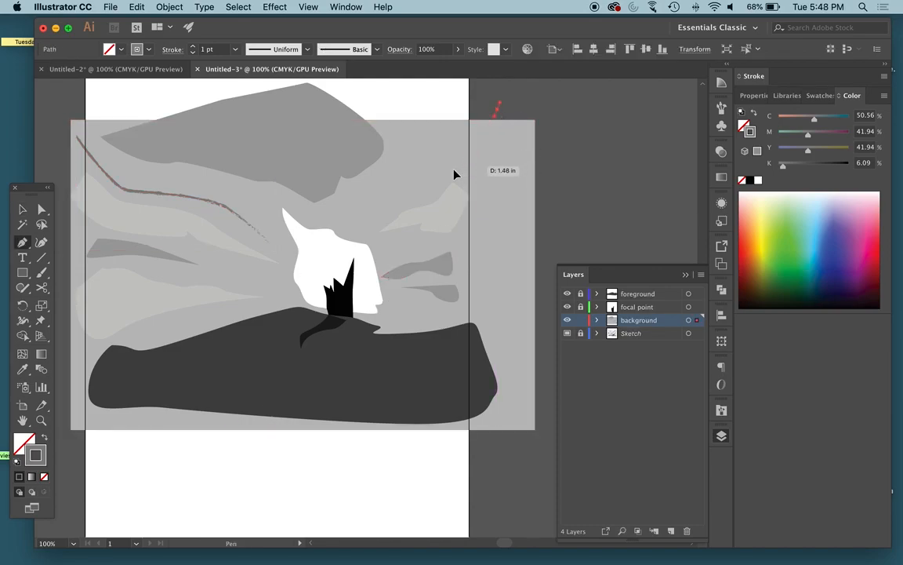
drag(462, 165, 446, 172)
drag(377, 226, 373, 246)
Step: Give the right contour line a 4 pt stroke with the double-bulge variable width profile and deselect it
key(v)
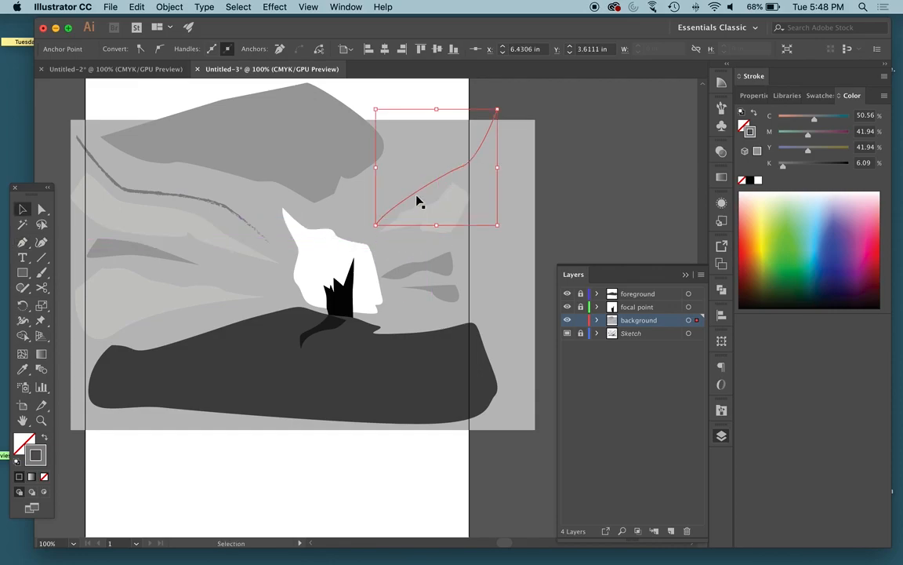
click(194, 50)
click(193, 49)
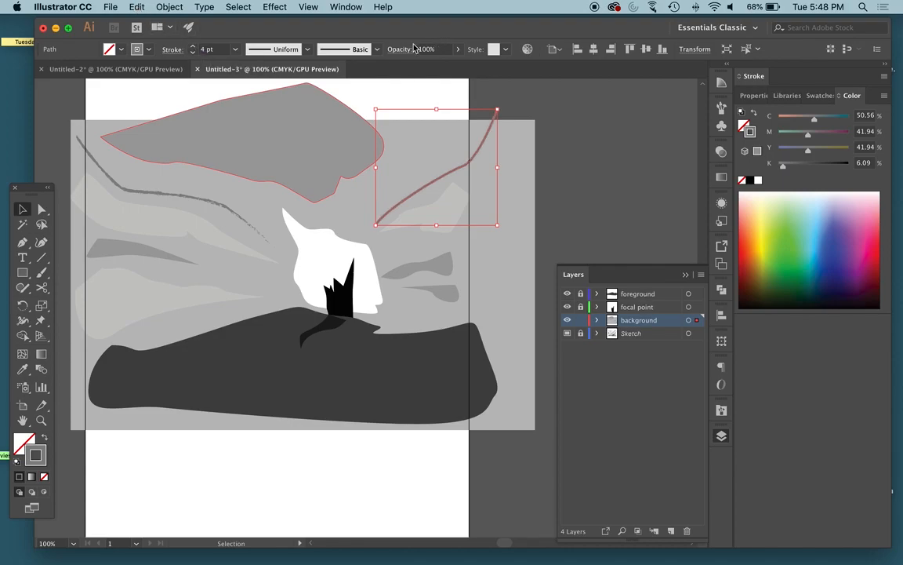
click(306, 52)
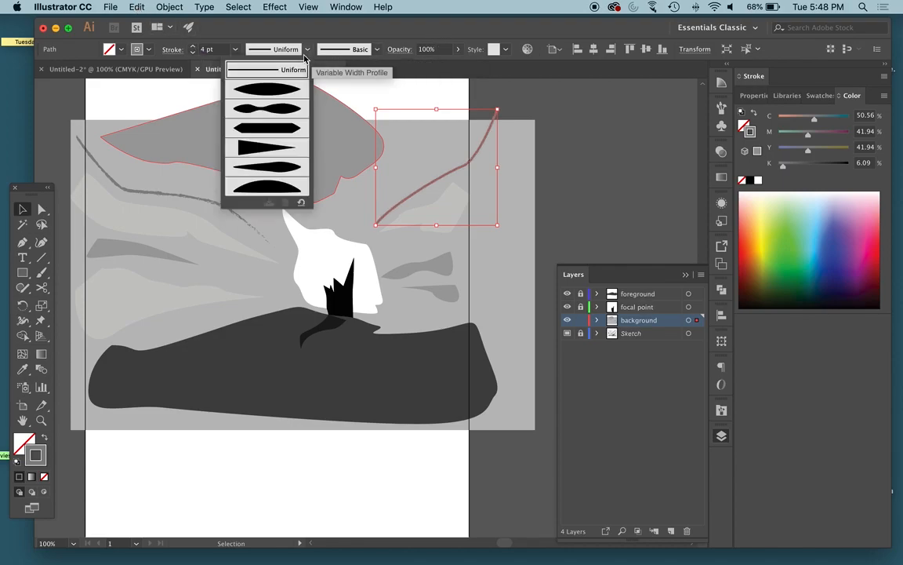
click(284, 110)
click(442, 95)
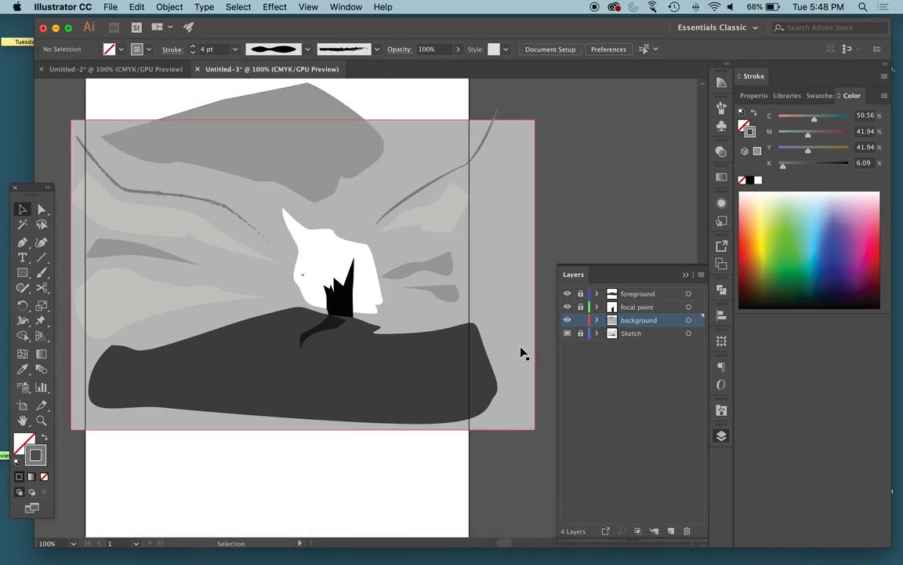
Step: Make the foreground layer active and unlock it, checking the shapes against the template sketch in Outline view
click(639, 296)
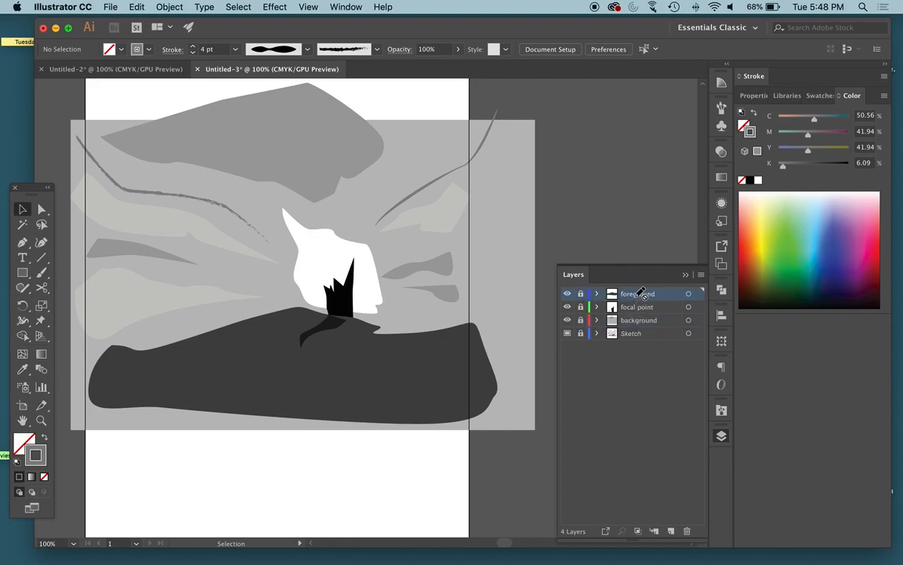
key(super+y)
key(super+y)
key(super+y)
key(super+y)
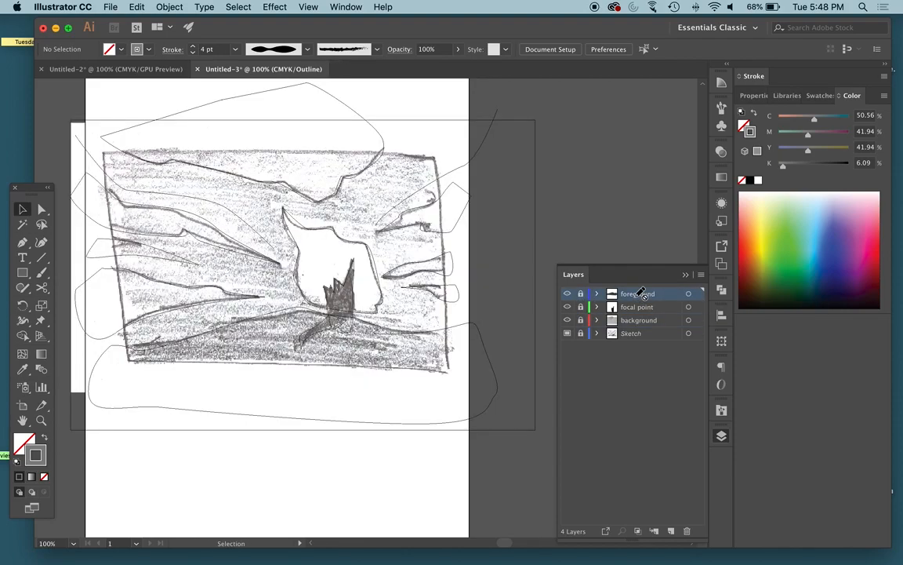
key(super+y)
key(super+y)
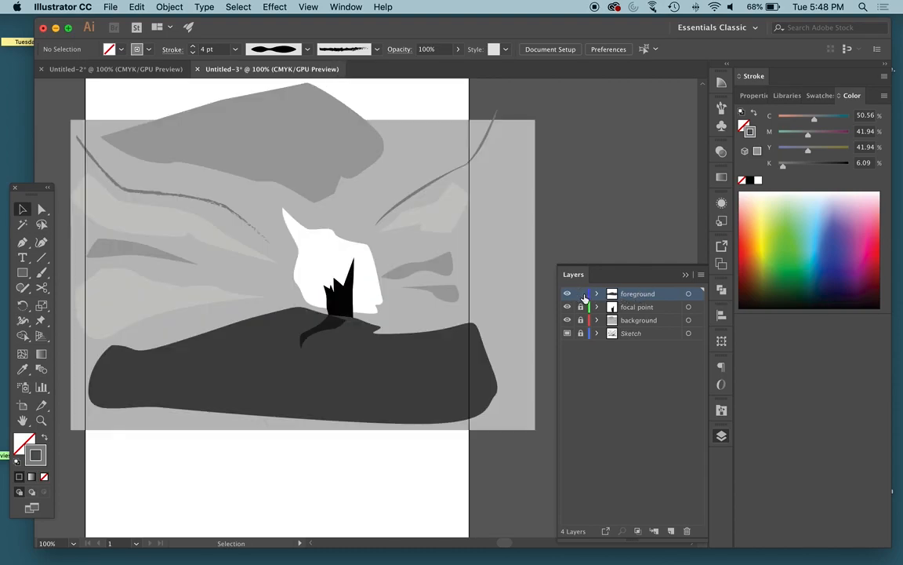
Step: Draw a large closed Pen shape for a nearer hill over the left half of the existing foreground hill
key(super+plus)
scroll(314, 369, left, 2)
scroll(305, 370, left, 5)
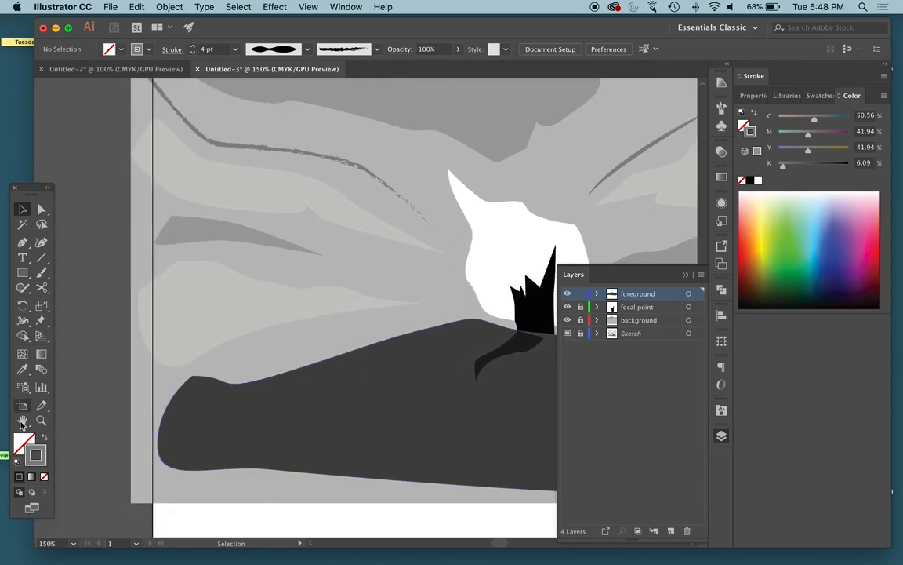
click(26, 245)
drag(113, 381, 137, 361)
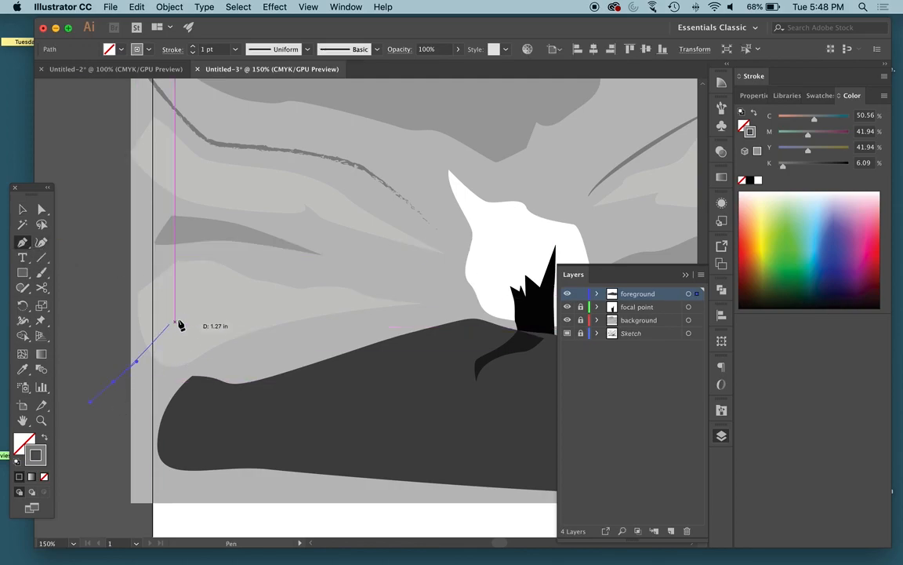
drag(213, 306, 268, 302)
drag(382, 323, 404, 337)
drag(509, 412, 525, 419)
drag(440, 456, 357, 467)
drag(217, 488, 127, 484)
click(113, 381)
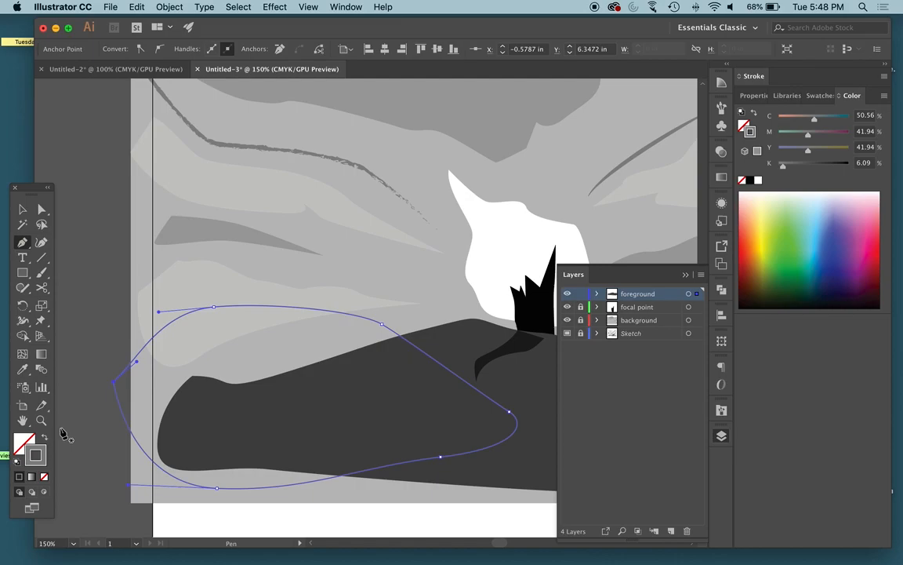
Step: Give the left hill no stroke and a dark grey 303030 fill, then deselect it
click(45, 438)
scroll(338, 389, right, 5)
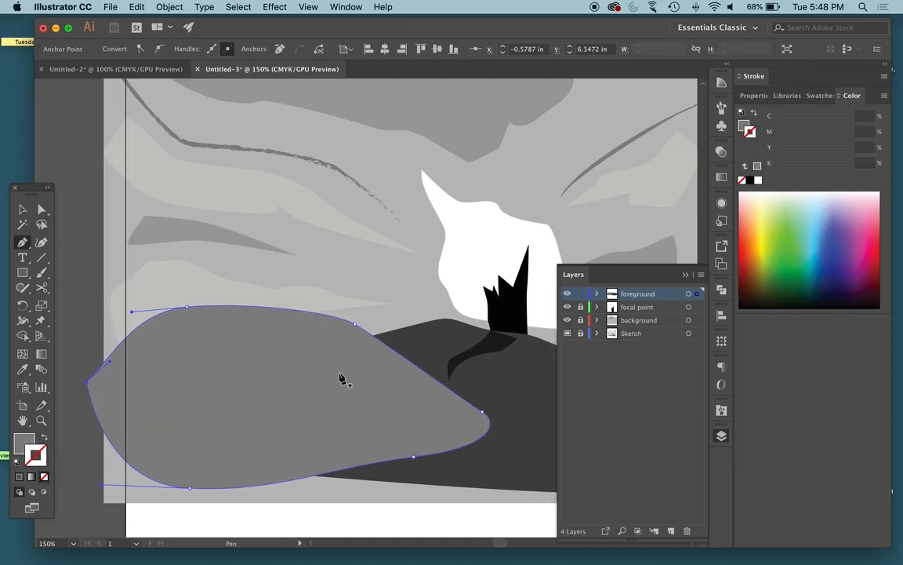
key(i)
click(486, 405)
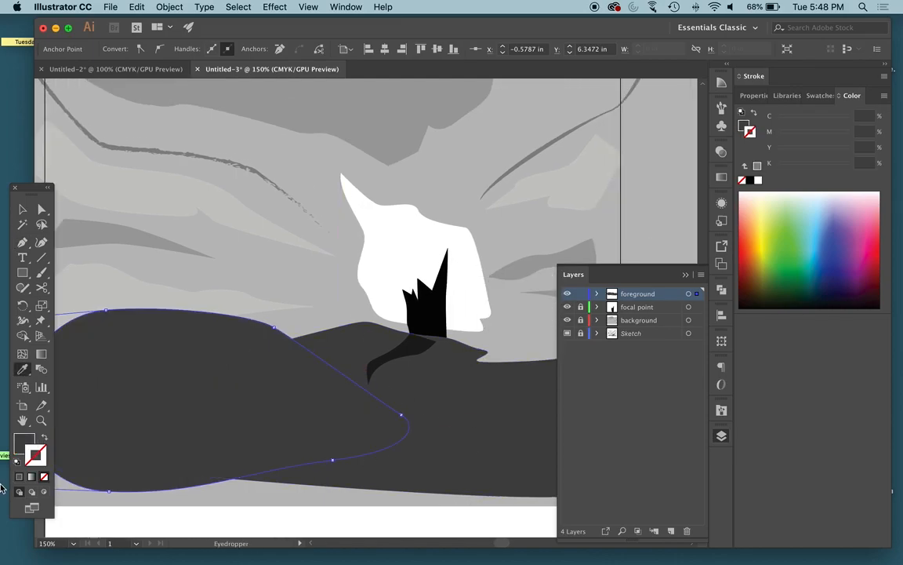
double_click(23, 447)
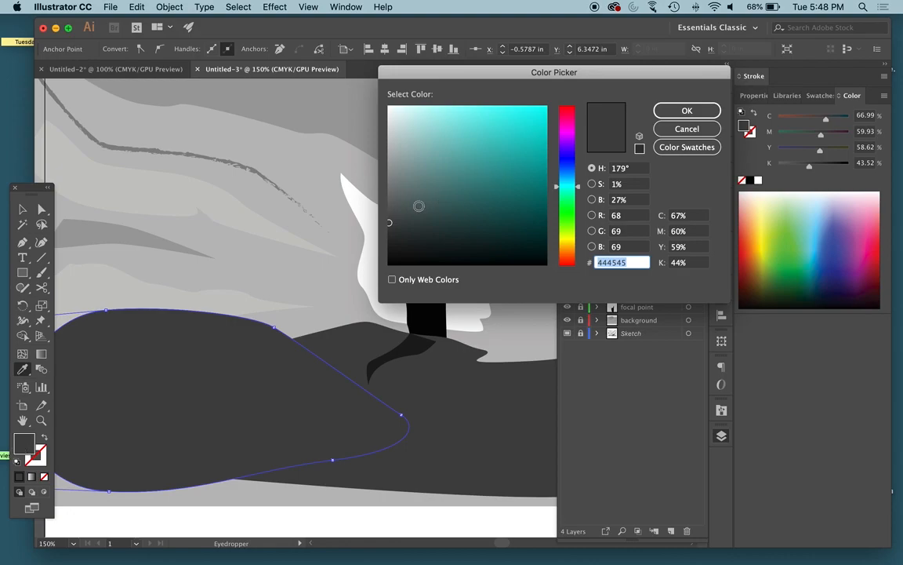
click(389, 220)
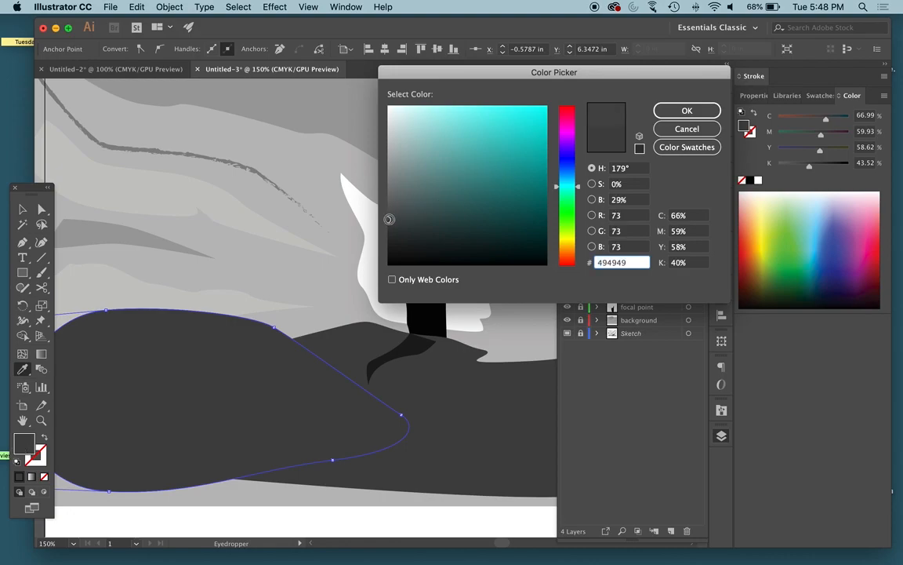
drag(389, 219, 389, 235)
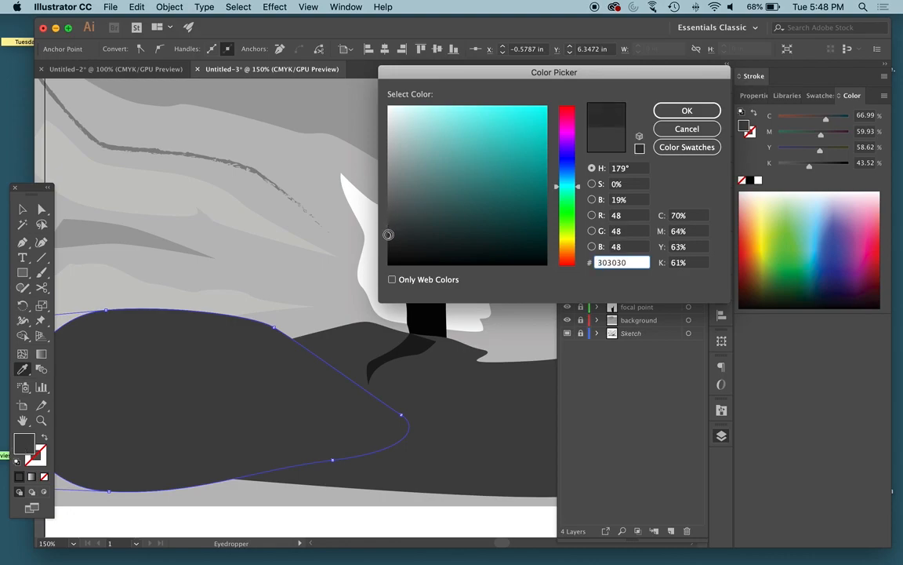
click(689, 111)
click(22, 210)
click(110, 209)
Step: Check the sketch in Outline view and draw a closed Pen shape for a tall rounded hill on the right side of the foreground
scroll(123, 214, right, 10)
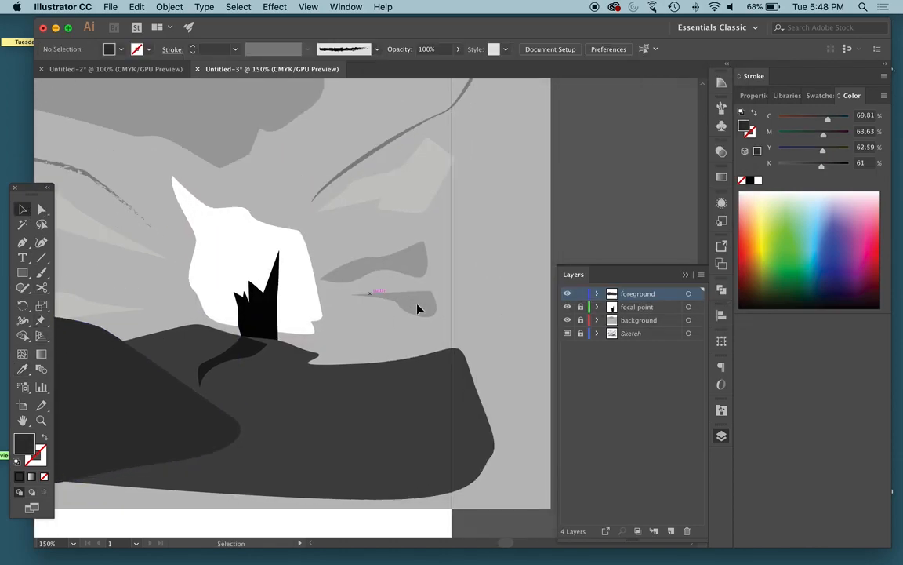
scroll(493, 318, left, 8)
key(super+y)
key(super+y)
scroll(493, 318, right, 6)
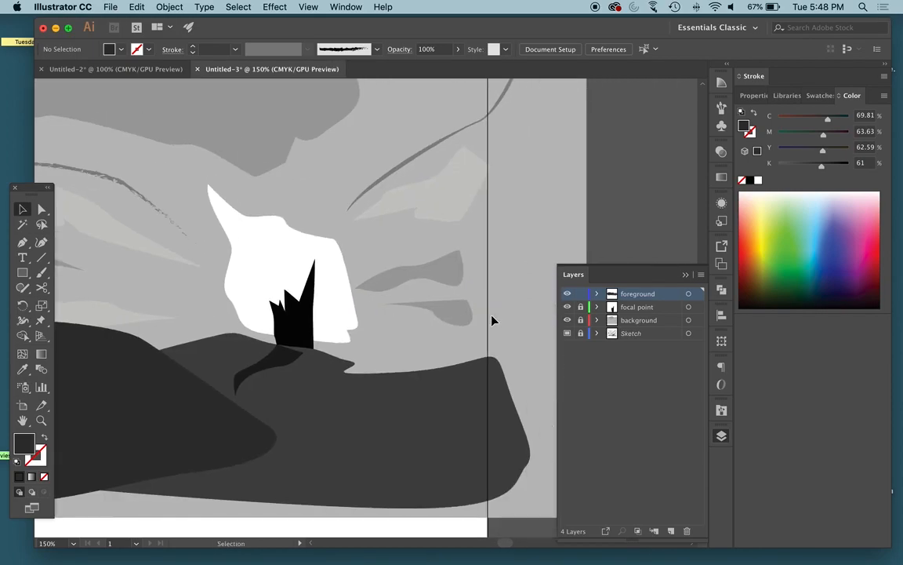
key(p)
drag(288, 449, 372, 378)
drag(391, 344, 402, 323)
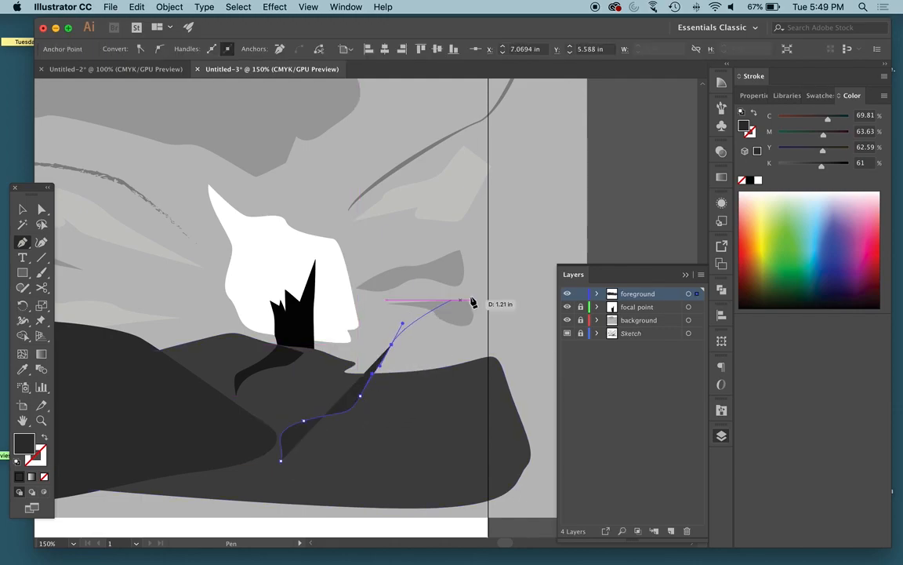
drag(481, 294, 520, 282)
drag(548, 345, 263, 493)
click(262, 483)
click(281, 461)
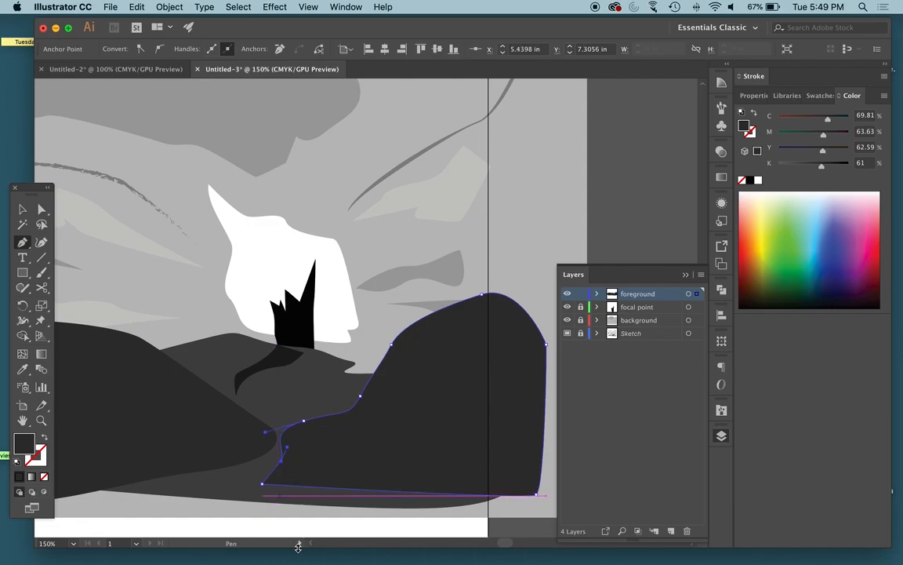
Step: Sample the middle hill's grey for the right hill, then lighten its fill to C 63.01, M 54.32, Y 53.43, K 26.98
key(i)
click(280, 397)
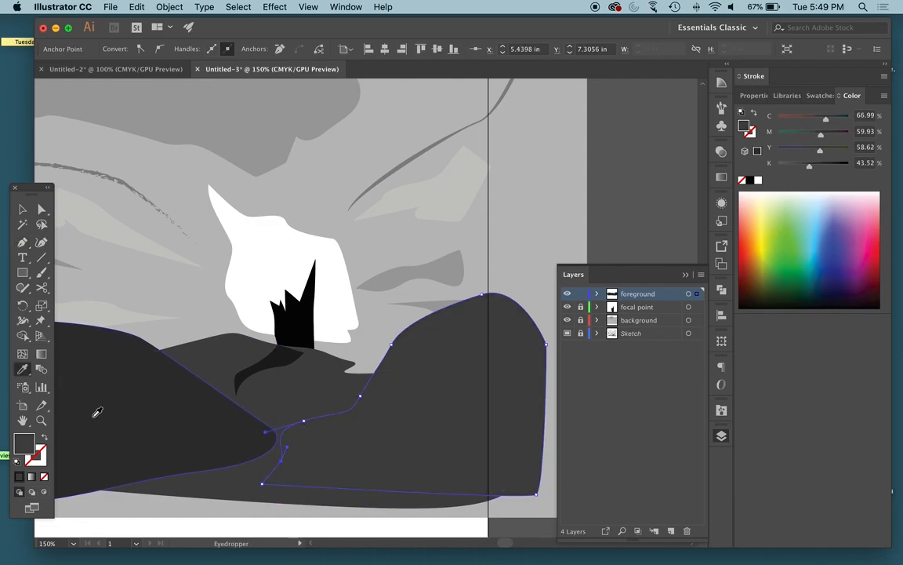
double_click(24, 451)
click(390, 207)
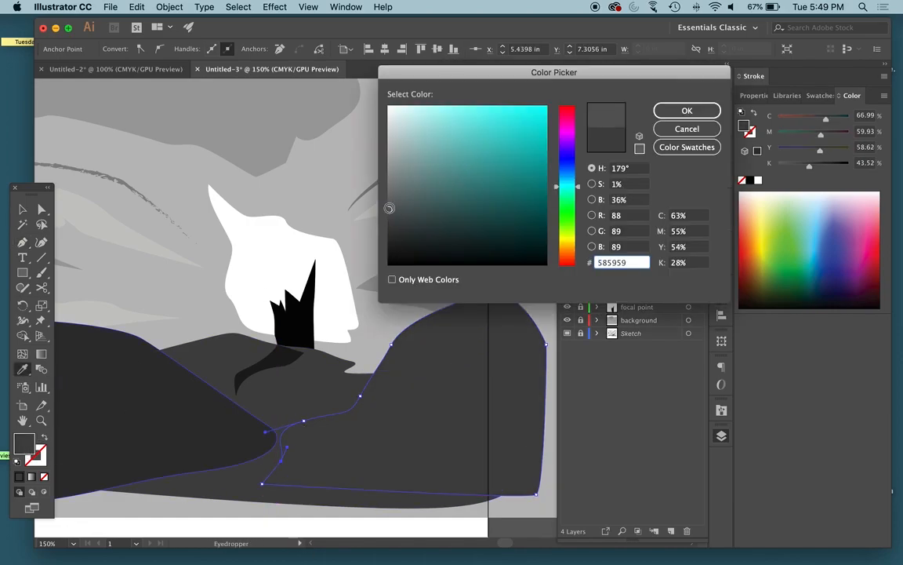
click(665, 108)
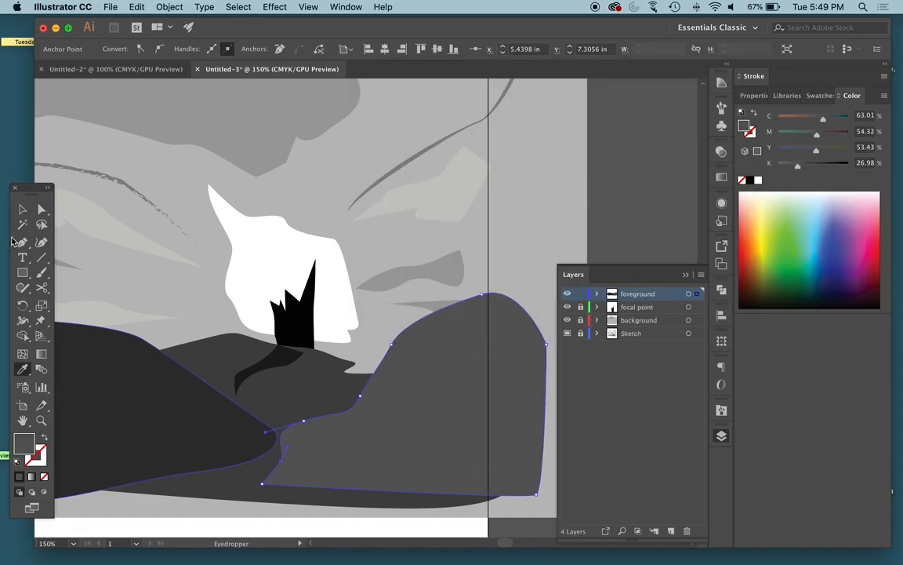
click(22, 210)
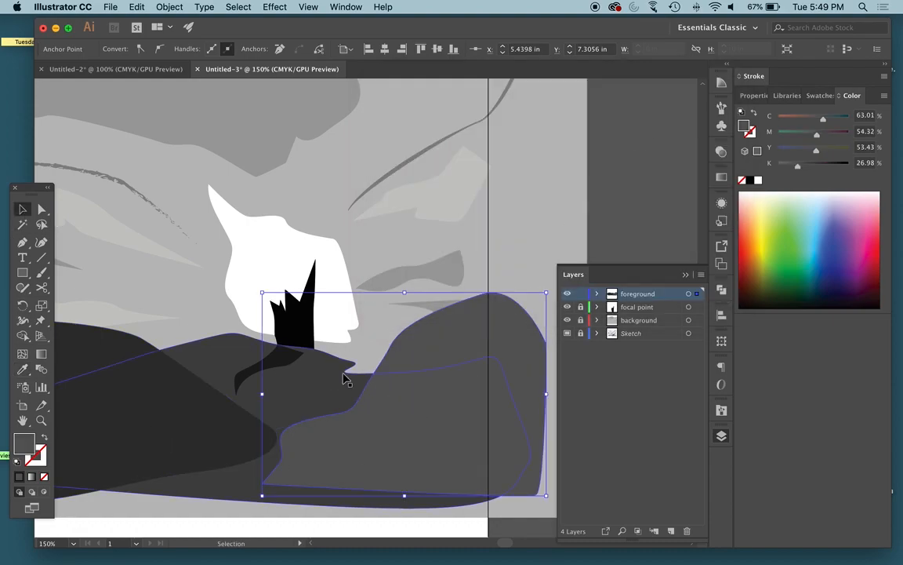
Step: Move the right hill to the bottom of the foreground layer's stack, behind the other hills, and deselect it
click(598, 294)
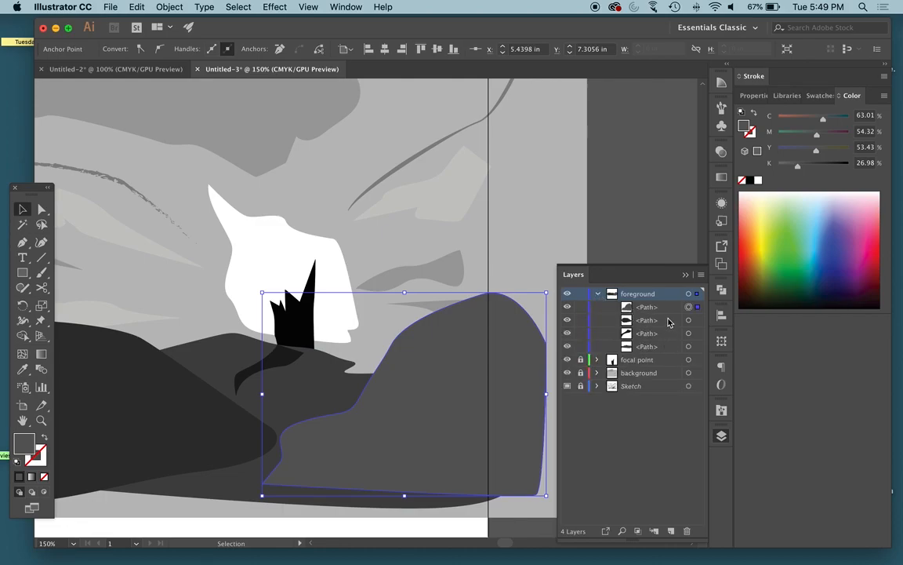
drag(661, 313, 656, 354)
click(530, 230)
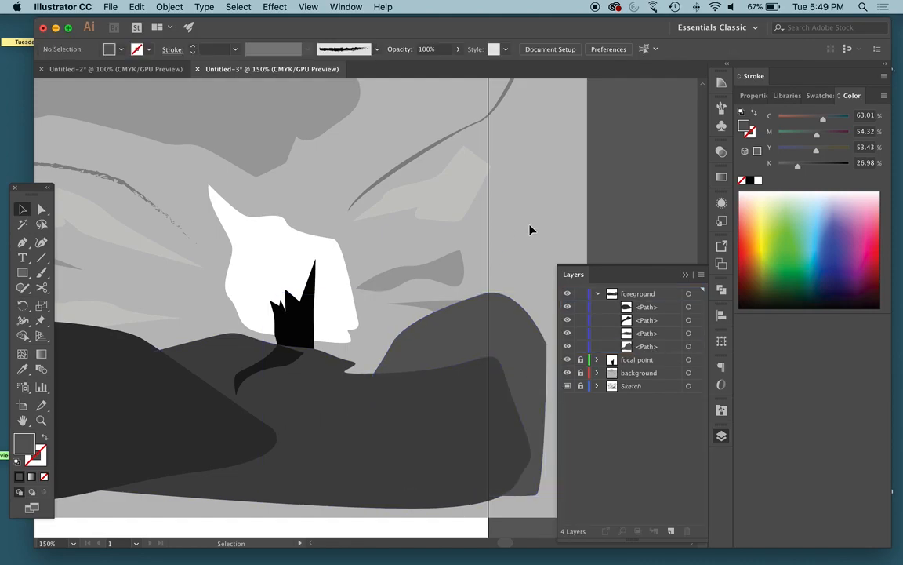
Step: Select the left hill, keep its dark grey fill and give it a solid black stroke with a 6 pt weight
scroll(530, 231, left, 5)
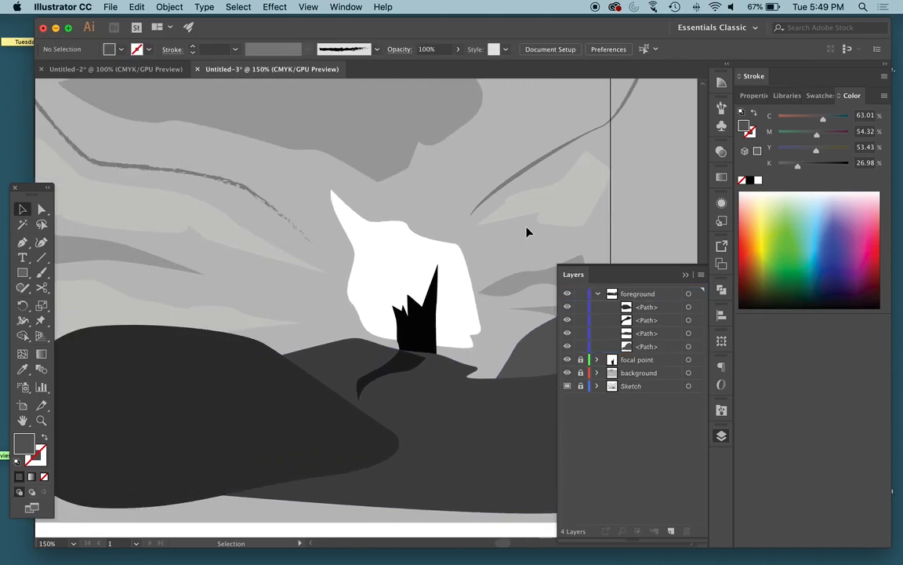
click(461, 416)
click(205, 409)
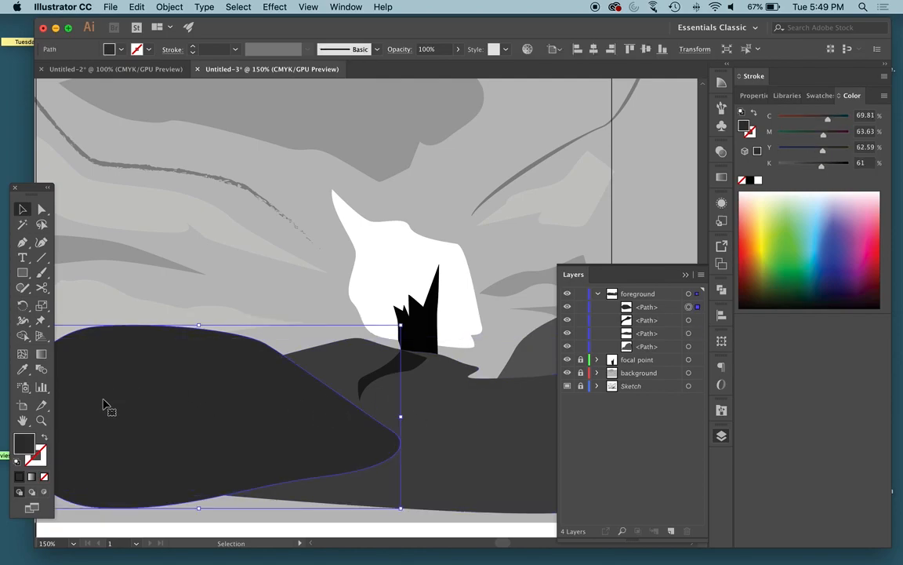
double_click(24, 444)
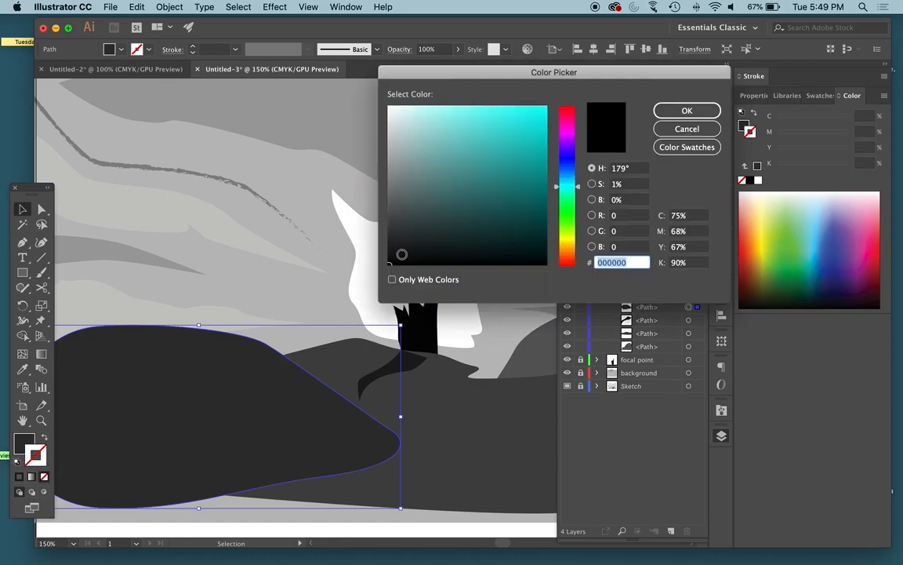
click(703, 112)
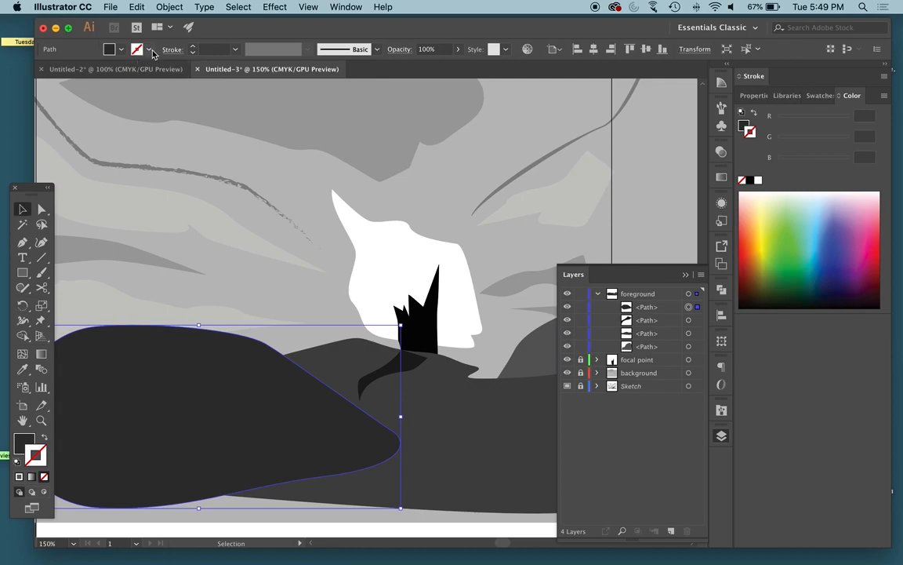
click(138, 49)
click(43, 74)
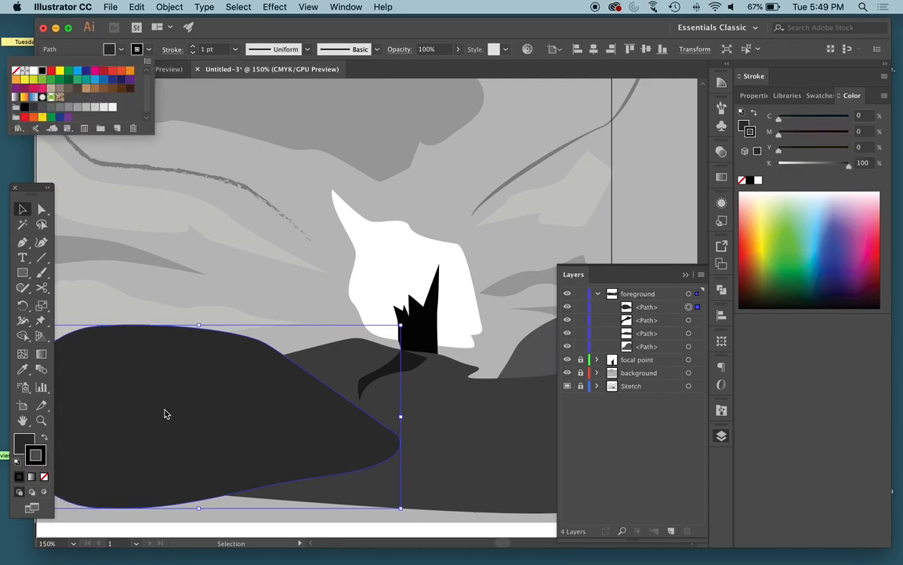
click(194, 46)
click(194, 46)
Step: Load the Artistic_Paintbrush brush library, place it on its own over the canvas and enlarge it to show more brushes
click(374, 50)
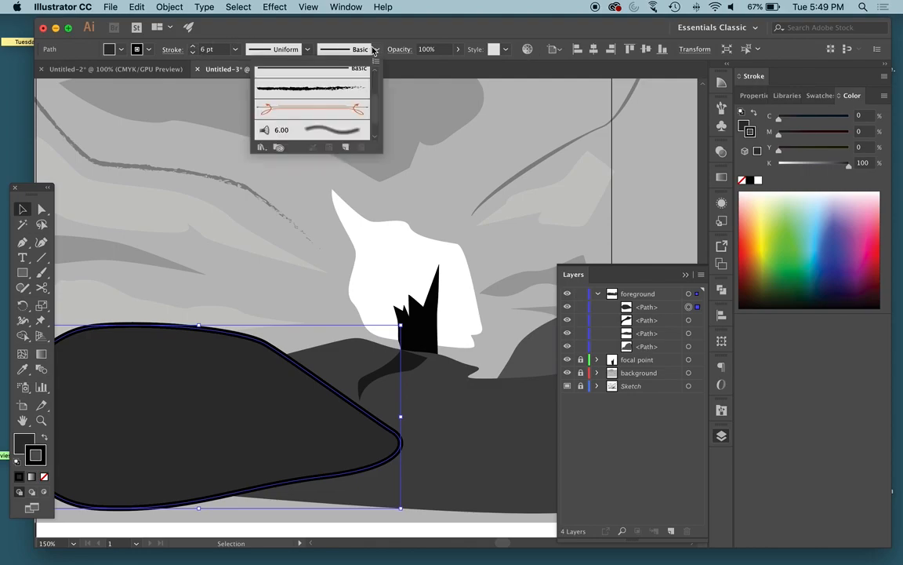
click(265, 145)
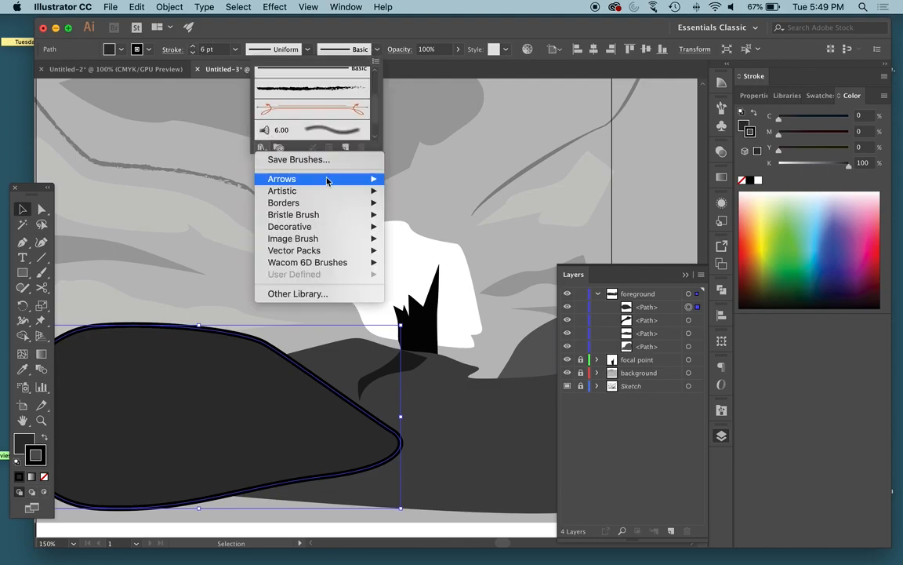
mouse_move(332, 191)
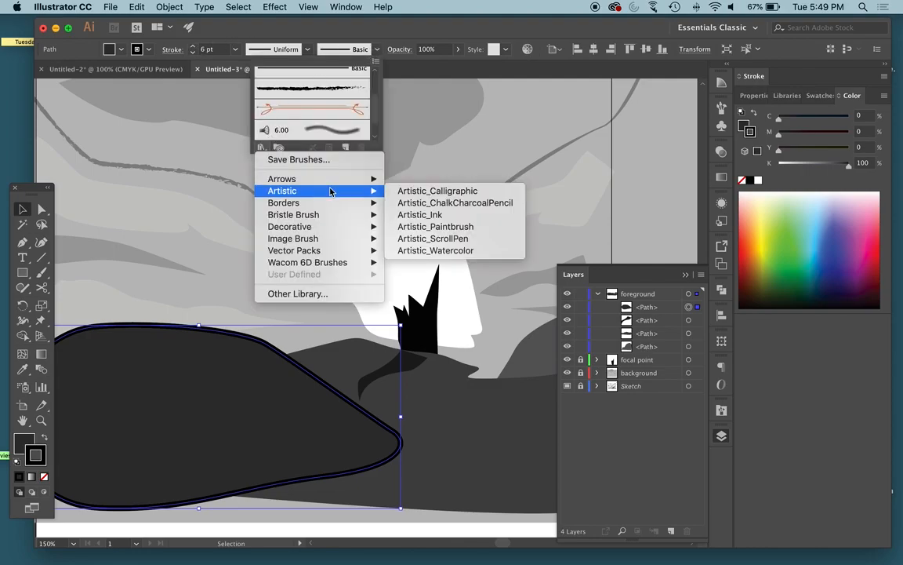
click(454, 227)
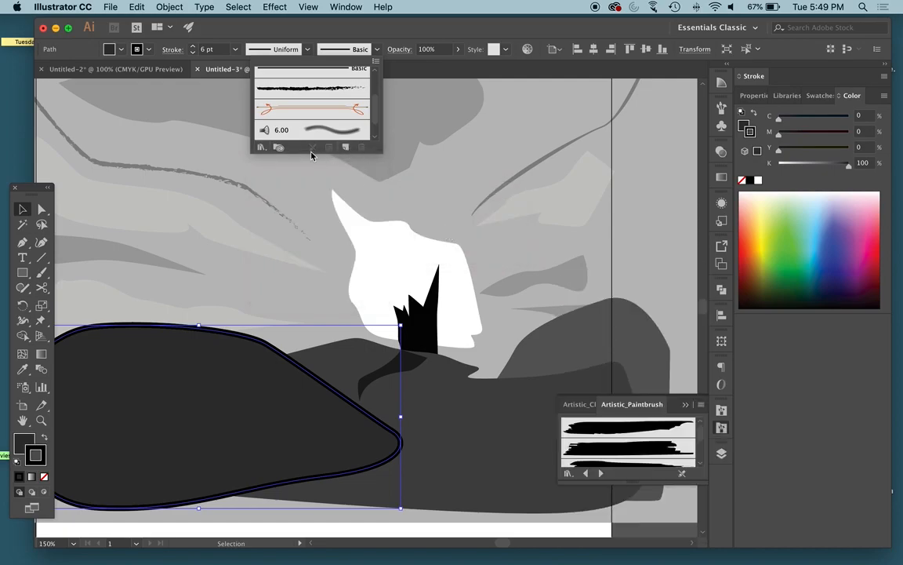
mouse_move(382, 153)
mouse_down()
mouse_move(417, 214)
mouse_move(439, 219)
mouse_up()
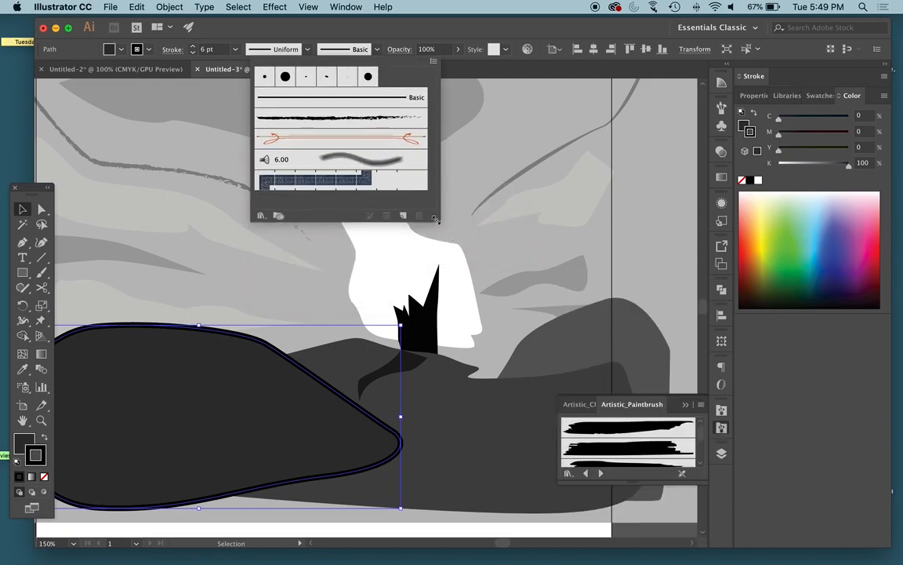
click(263, 215)
mouse_move(332, 273)
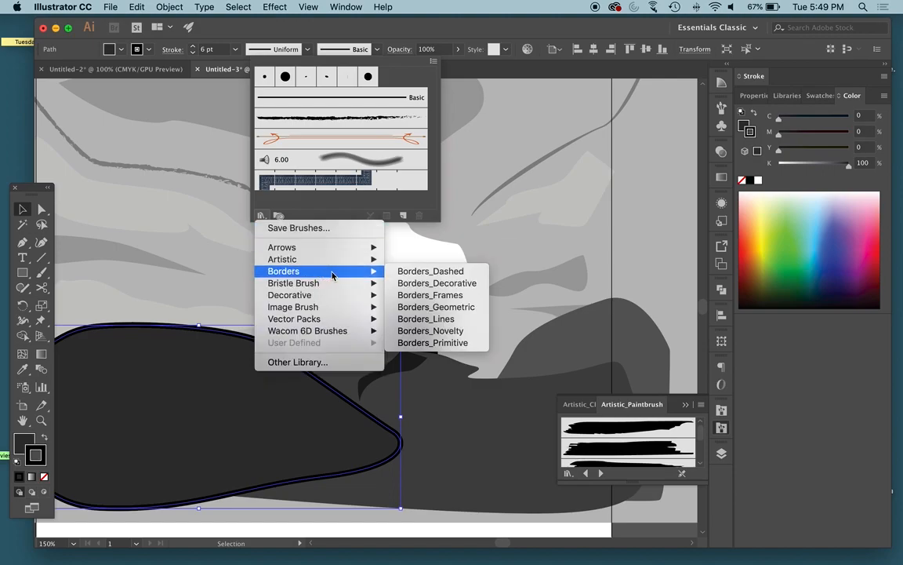
click(567, 240)
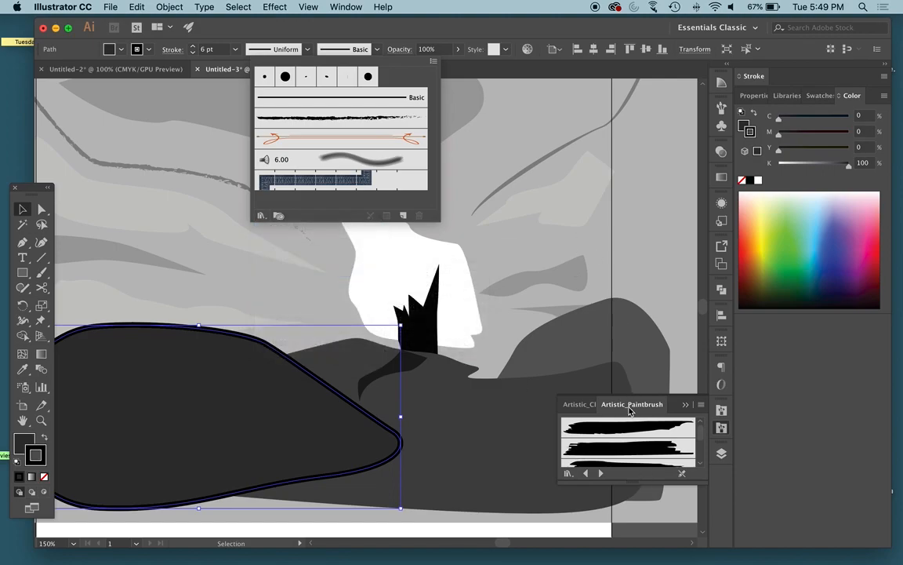
click(570, 231)
drag(620, 418, 368, 149)
drag(435, 220, 437, 279)
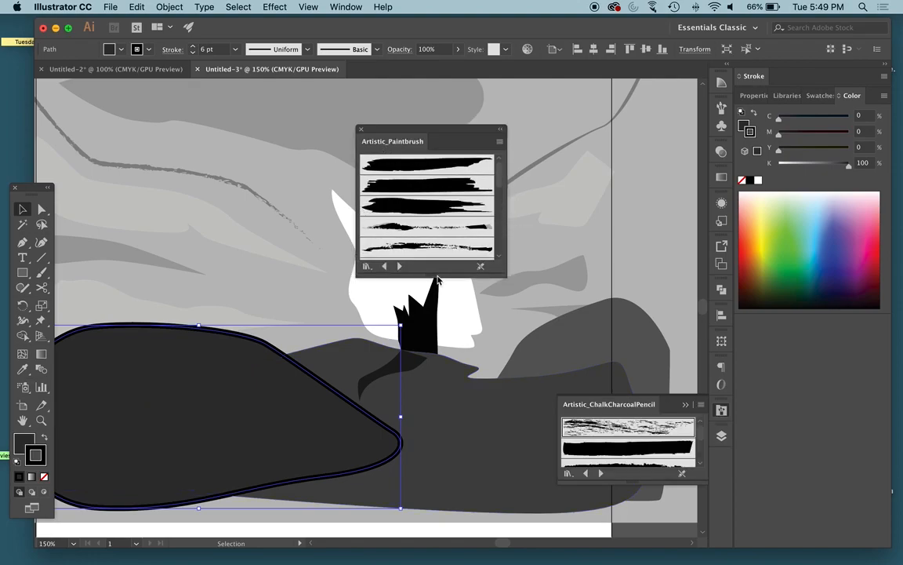
Step: Apply a thin, rough paintbrush stroke to the left hill at 0.5 pt, then deselect it and close the Artistic_Paintbrush library
click(420, 209)
click(418, 227)
click(419, 246)
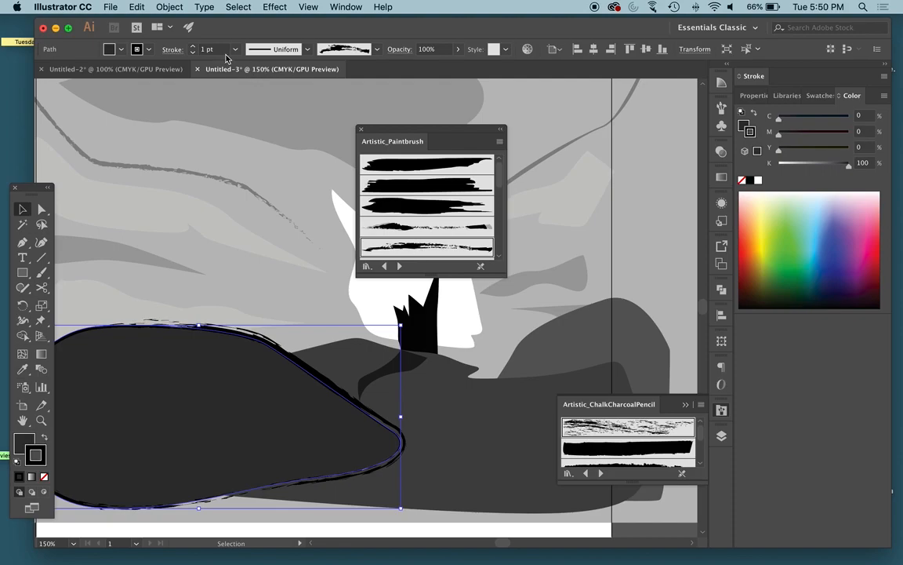
click(194, 53)
click(194, 53)
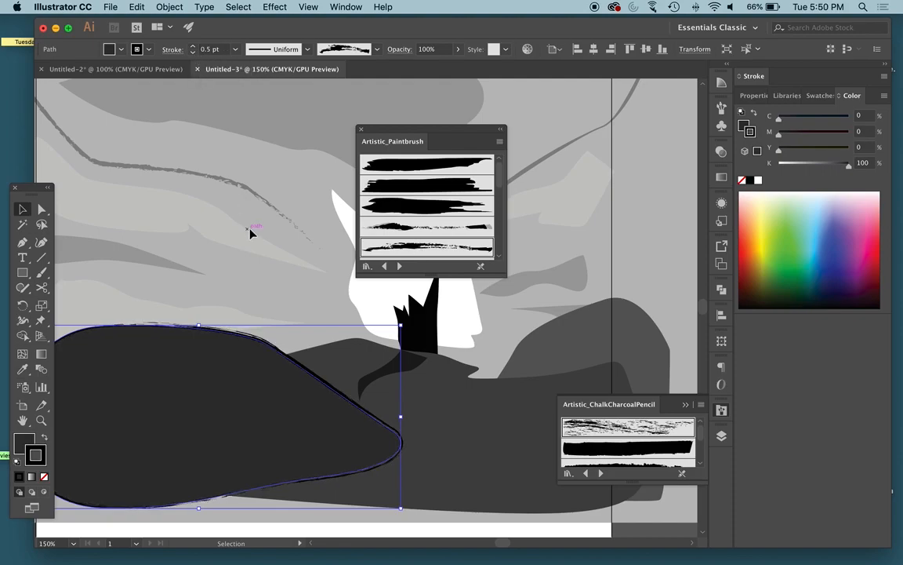
click(251, 291)
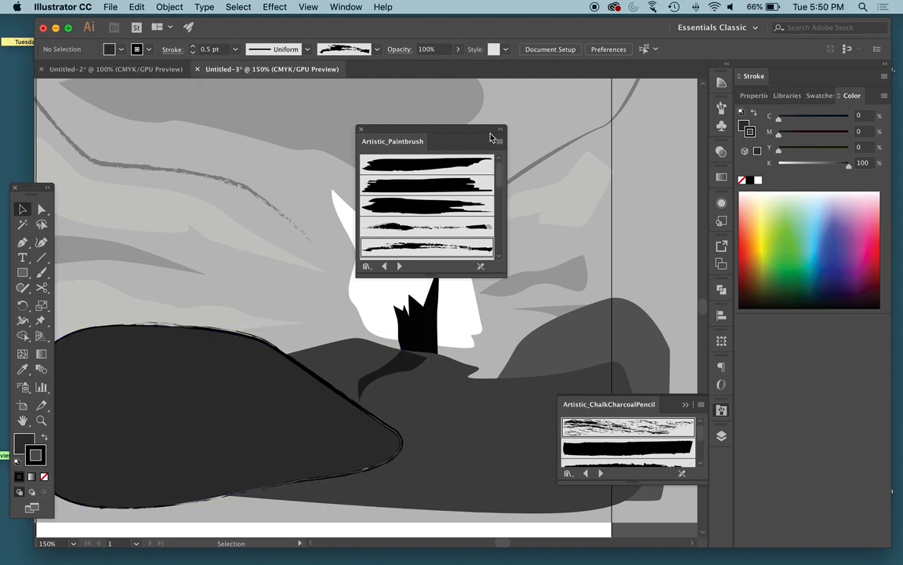
click(362, 130)
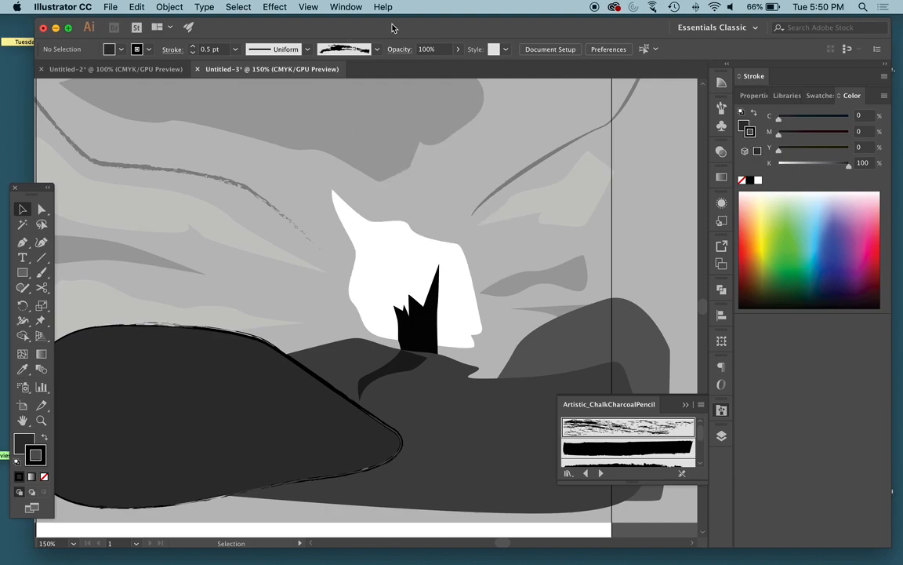
Step: Unlock the focal point and background layers and collapse the foreground layer, with the whole artboard in view
key(super+minus)
key(super+minus)
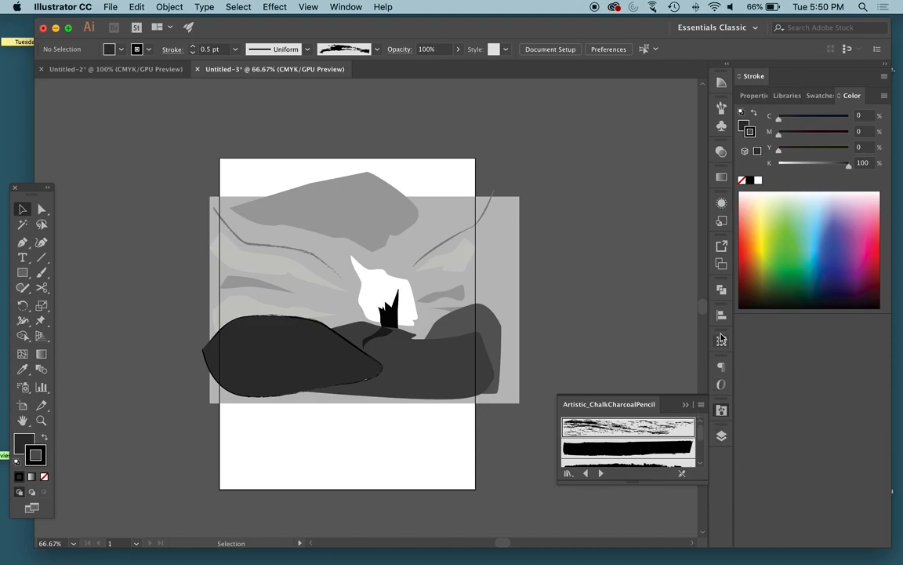
click(723, 442)
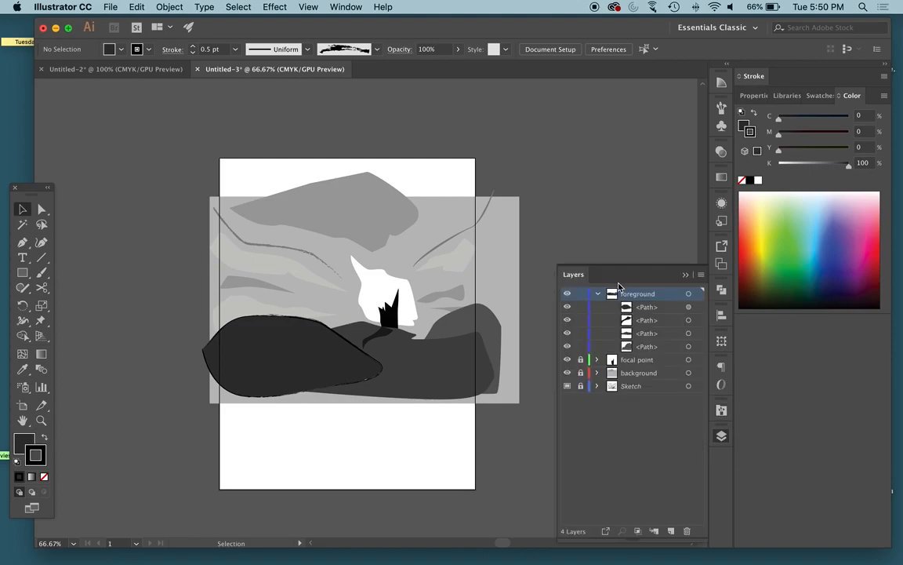
drag(581, 306, 581, 320)
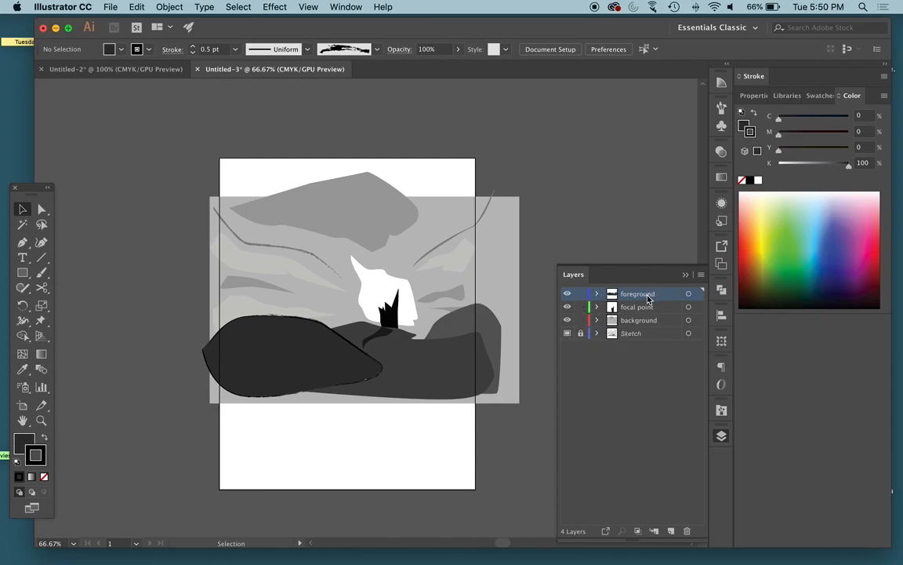
Step: Draw a rectangle on the foreground layer covering the sketch's frame, using Outline view to see the sketch's edges
click(22, 273)
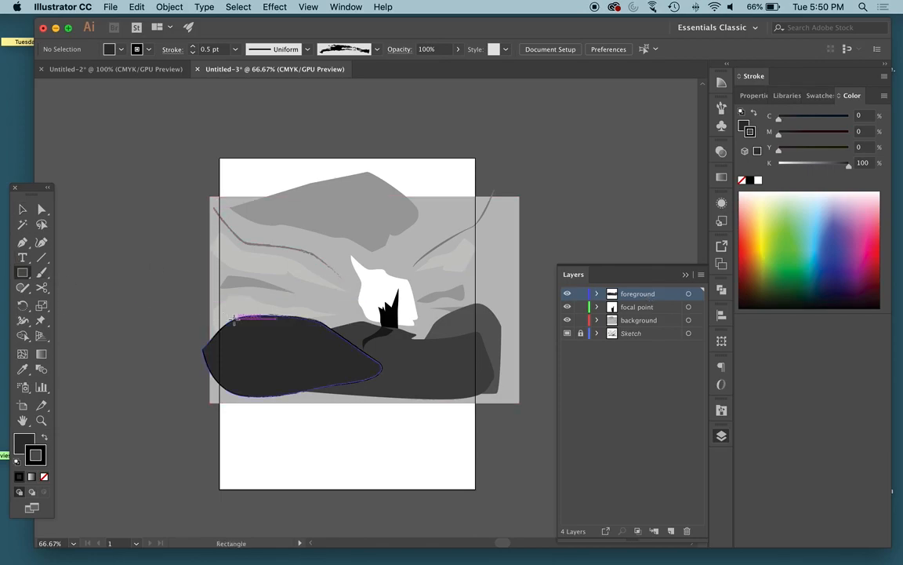
key(super+y)
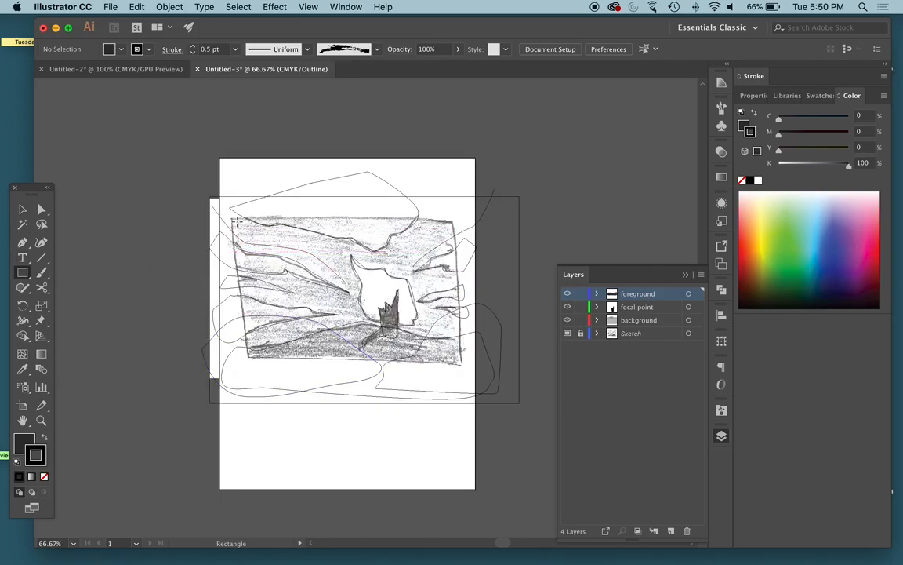
mouse_move(237, 218)
mouse_down()
mouse_move(279, 284)
mouse_move(339, 330)
mouse_move(472, 348)
mouse_move(460, 362)
mouse_up()
key(super+y)
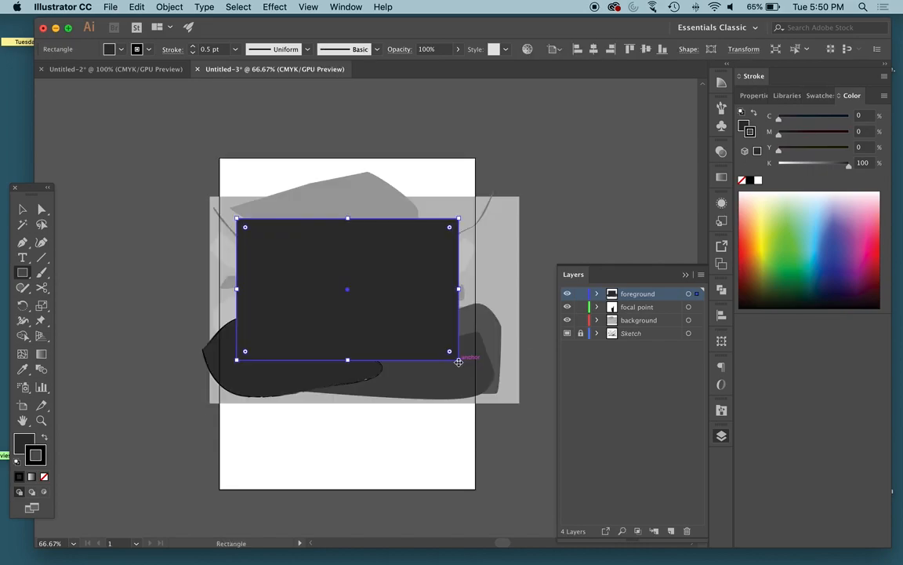
key(super+y)
key(super+y)
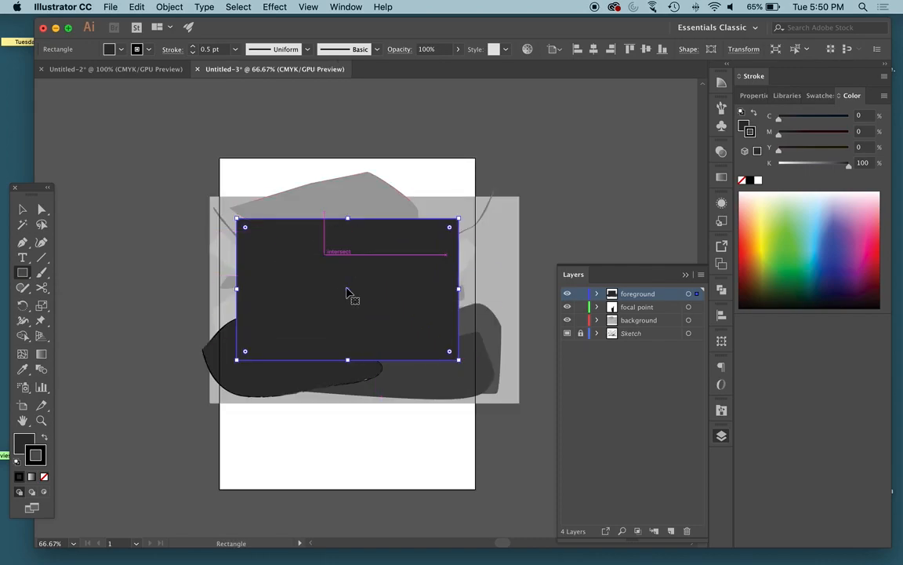
Step: Hide the Sketch layer and undo a trial move of the dark rectangle below the artwork
key(v)
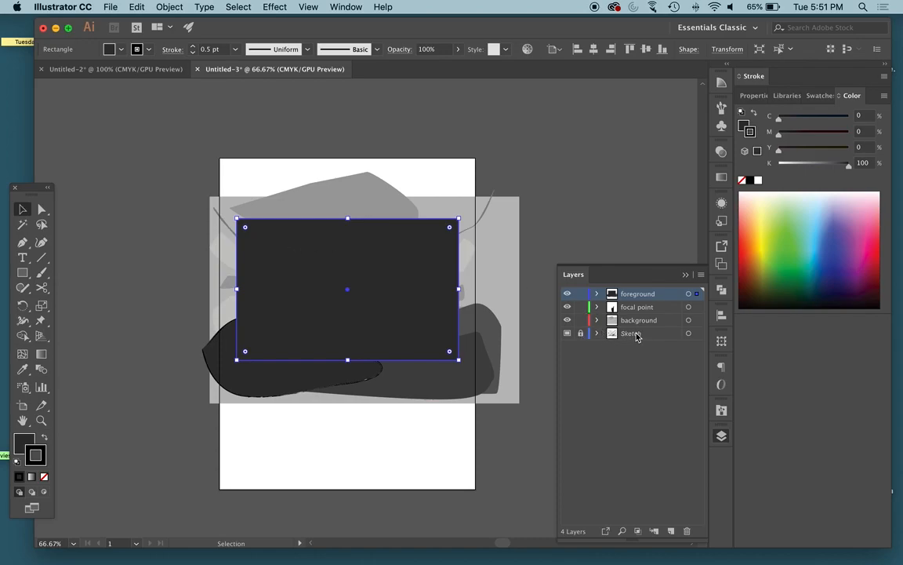
click(567, 334)
drag(441, 282, 430, 500)
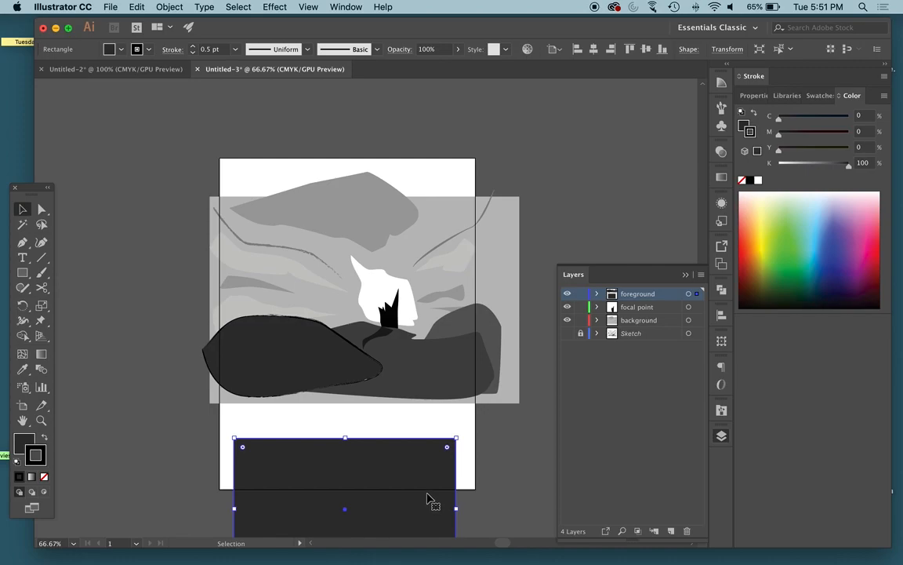
key(super+z)
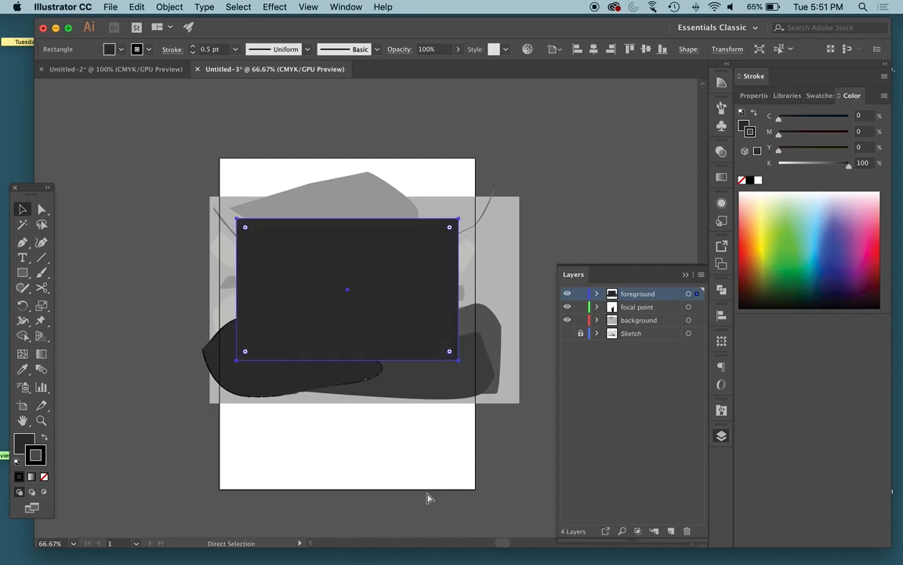
Step: Try clipping all the artwork to the dark rectangle with a clipping mask, view it at 100%, and undo the mask
click(190, 313)
drag(201, 146, 559, 463)
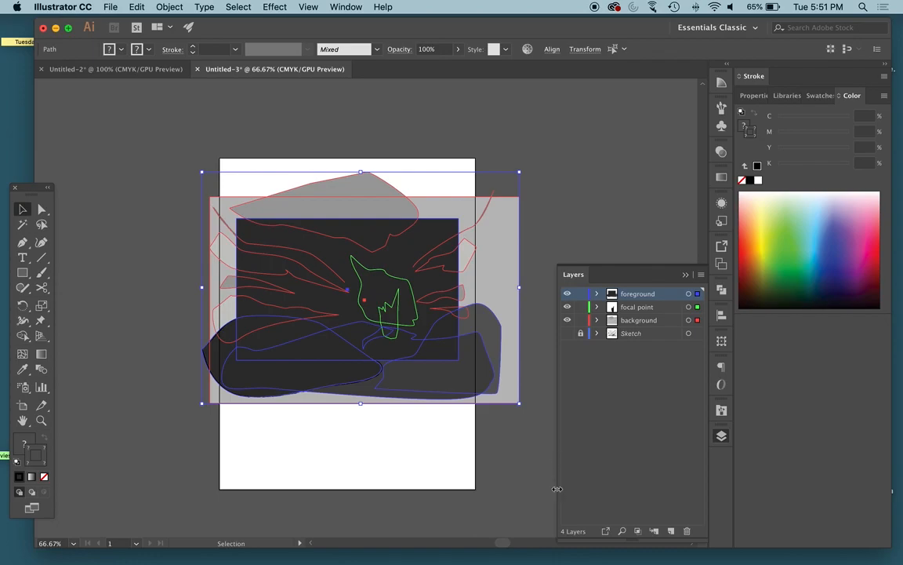
right_click(334, 252)
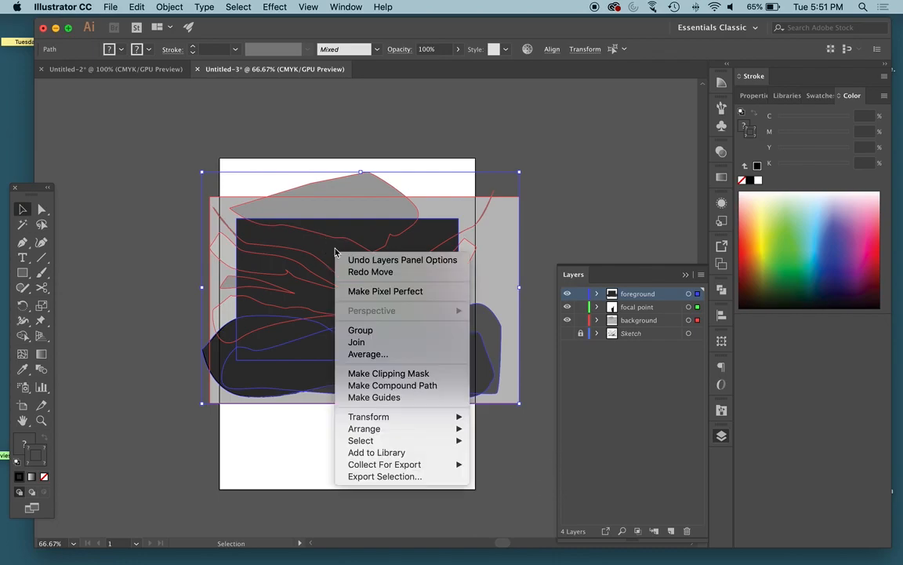
click(392, 373)
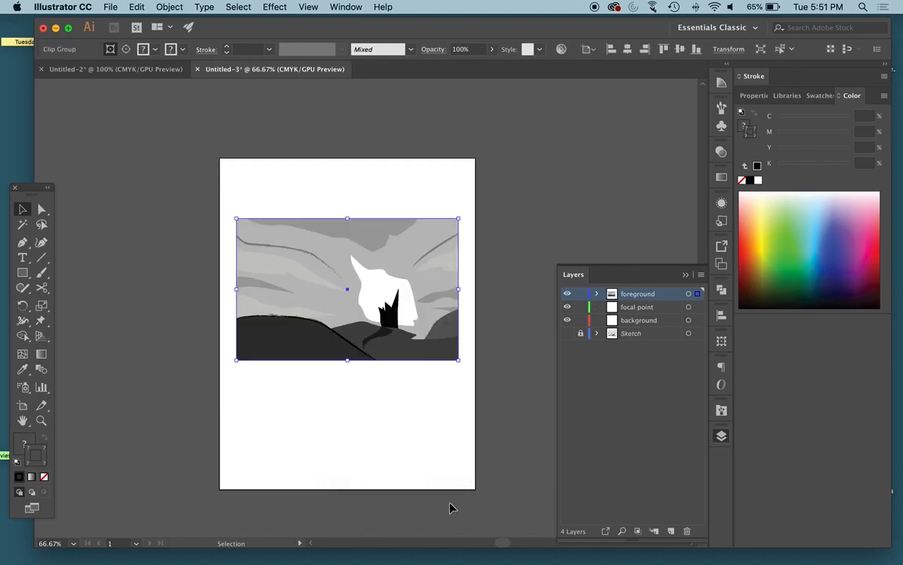
click(447, 458)
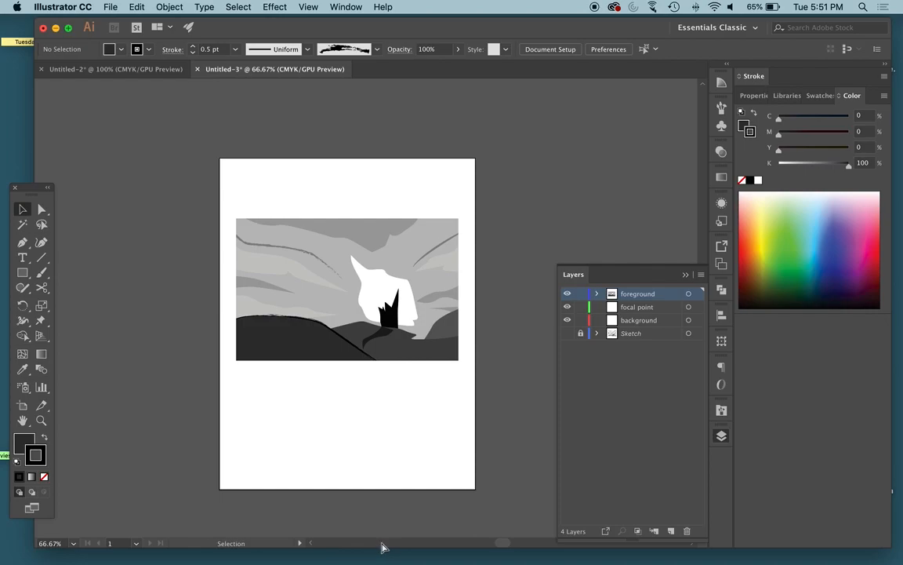
key(super+1)
key(super+a)
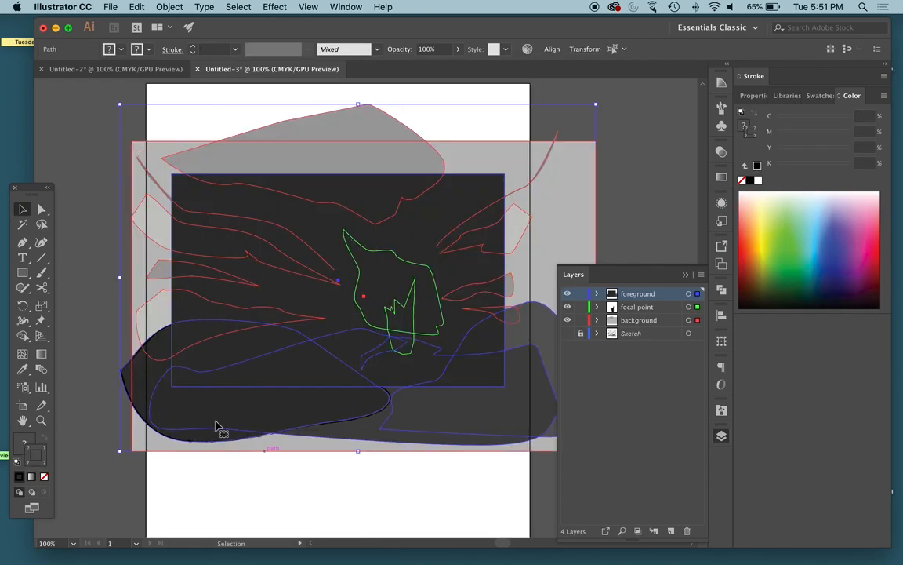
Step: Deselect the artwork and move only the dark rectangle off the scene, beyond the artboard's upper right corner
click(108, 251)
drag(342, 297, 292, 307)
drag(369, 296, 494, 151)
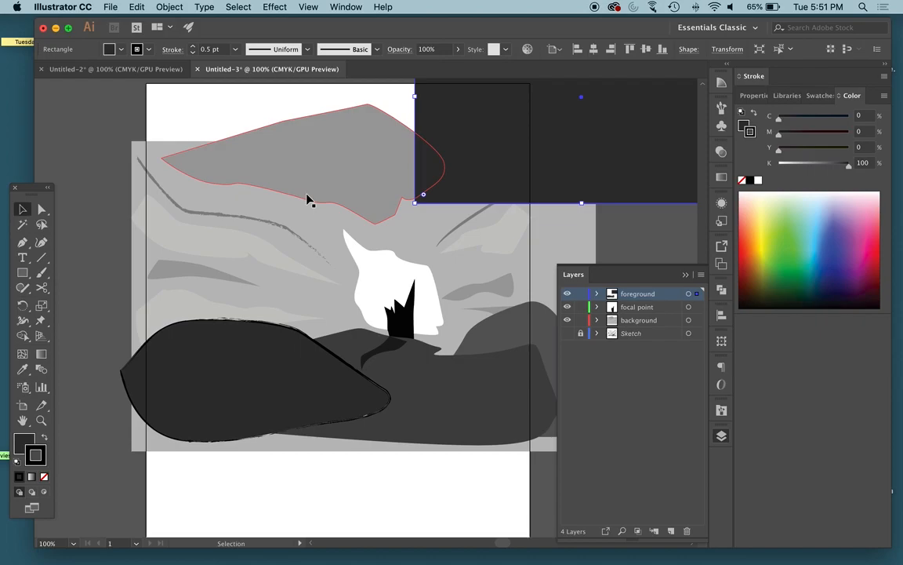
Step: Undo the dark rectangle's move off the scene and change its fill to a bright turquoise
key(super+z)
click(102, 116)
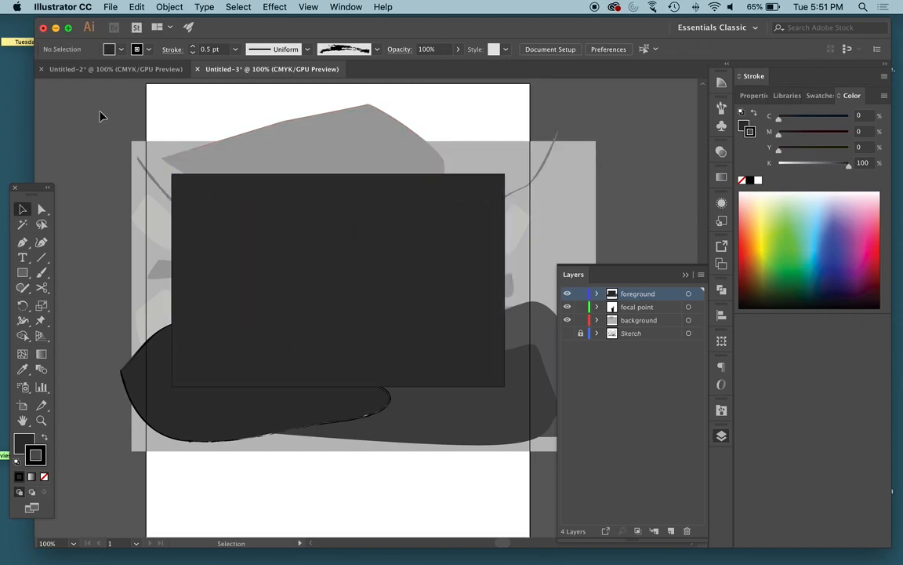
click(276, 288)
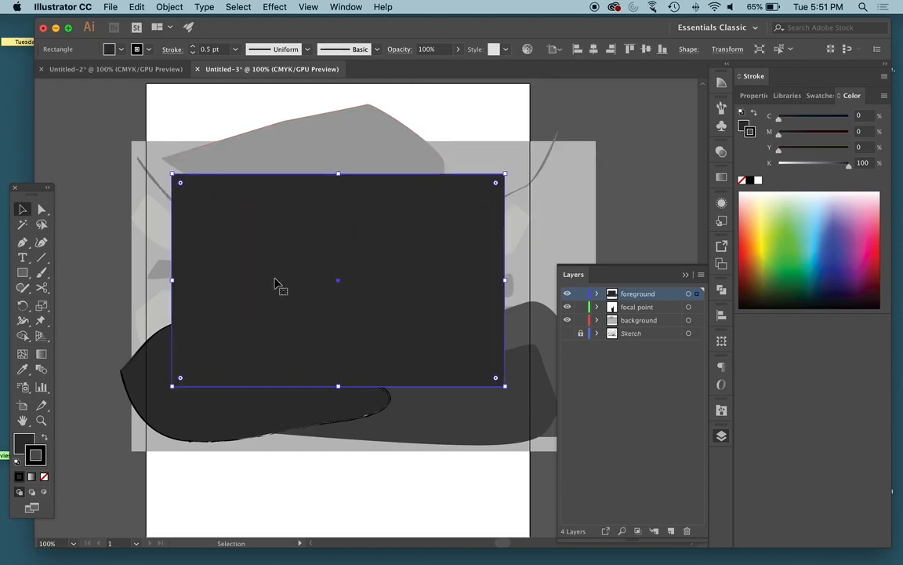
double_click(34, 442)
click(540, 117)
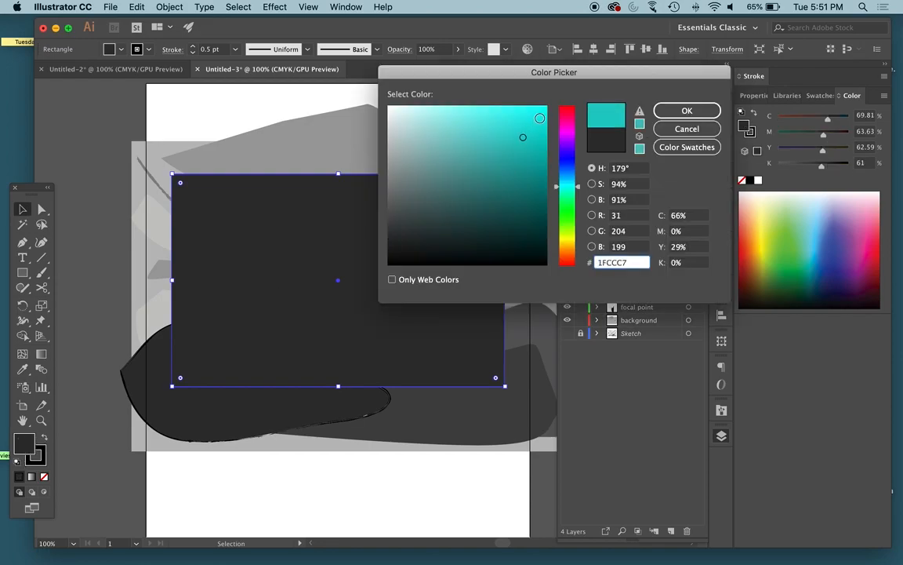
click(687, 111)
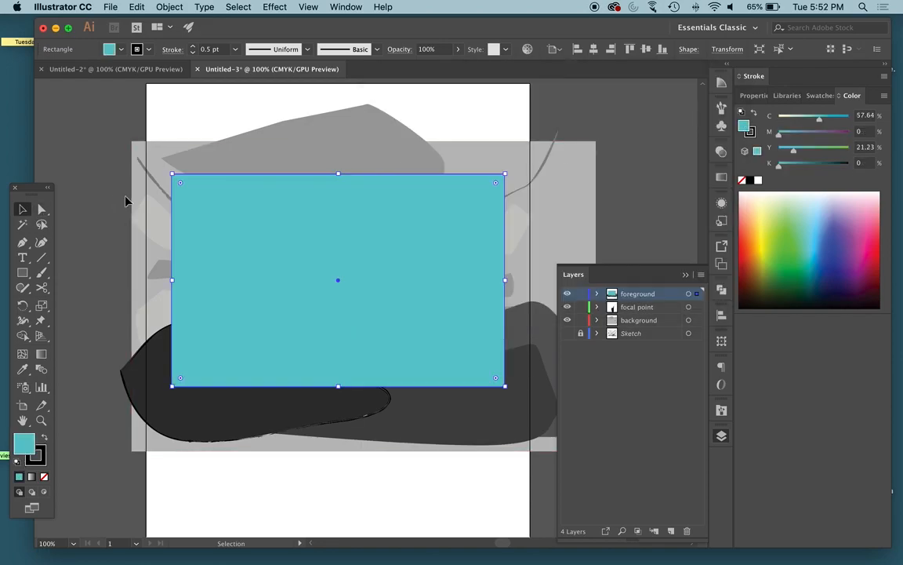
Step: Clip all the artwork to the turquoise rectangle with a clipping mask and check the clip group in the foreground layer
drag(110, 101, 596, 428)
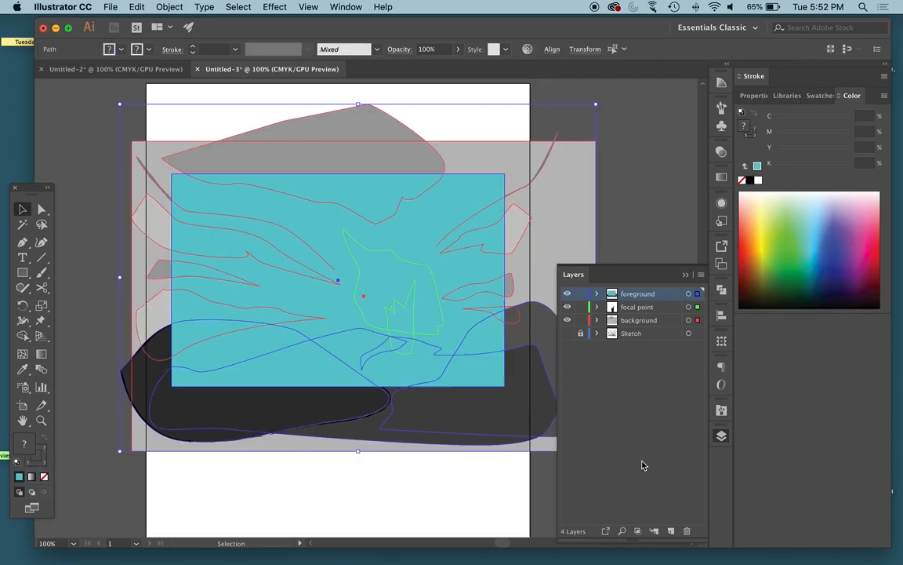
right_click(324, 227)
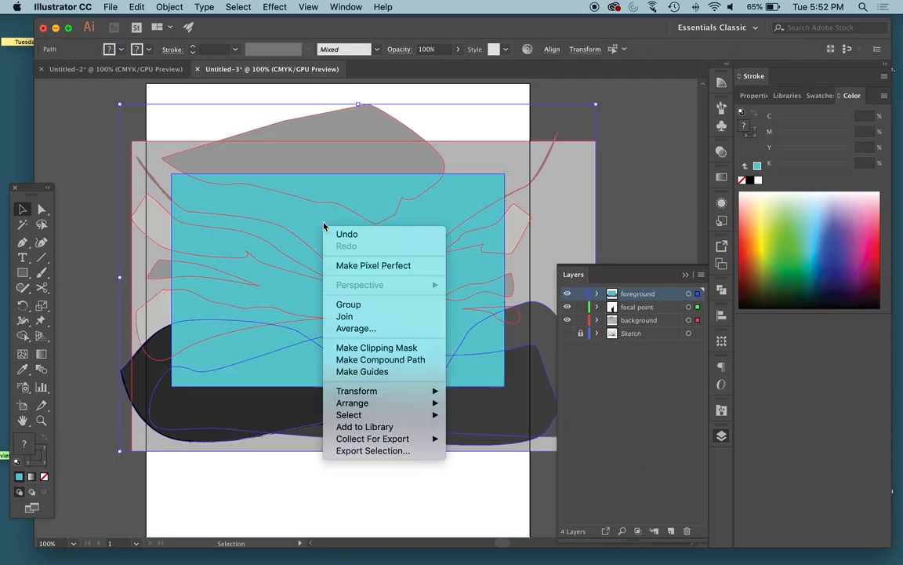
click(407, 354)
click(112, 235)
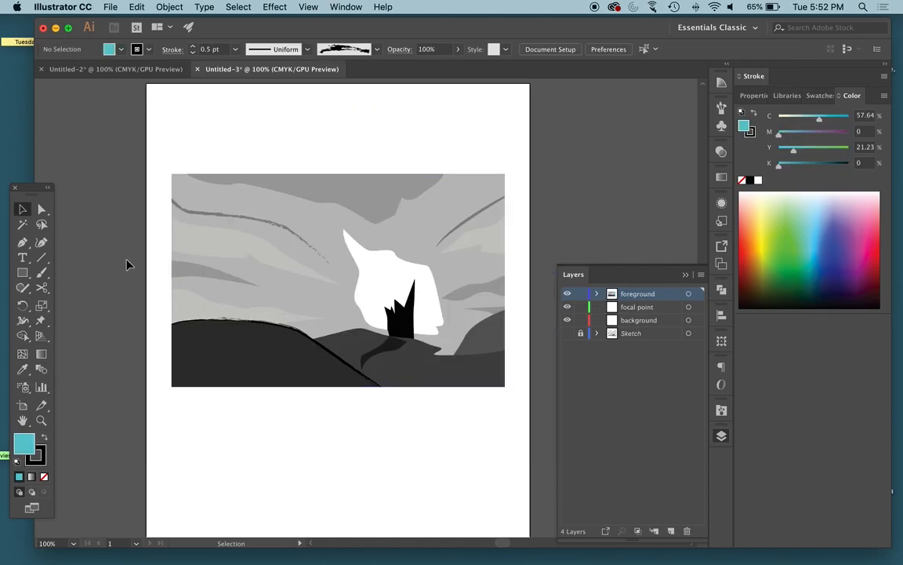
click(597, 294)
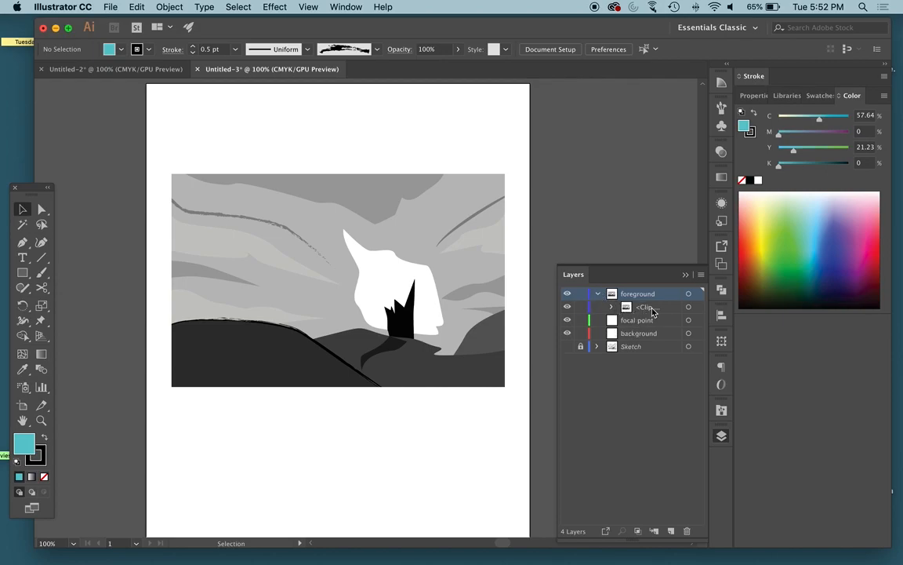
click(597, 293)
Step: Draw a rectangle exactly over the clipped scene on the foreground layer, with no fill and a black stroke
key(m)
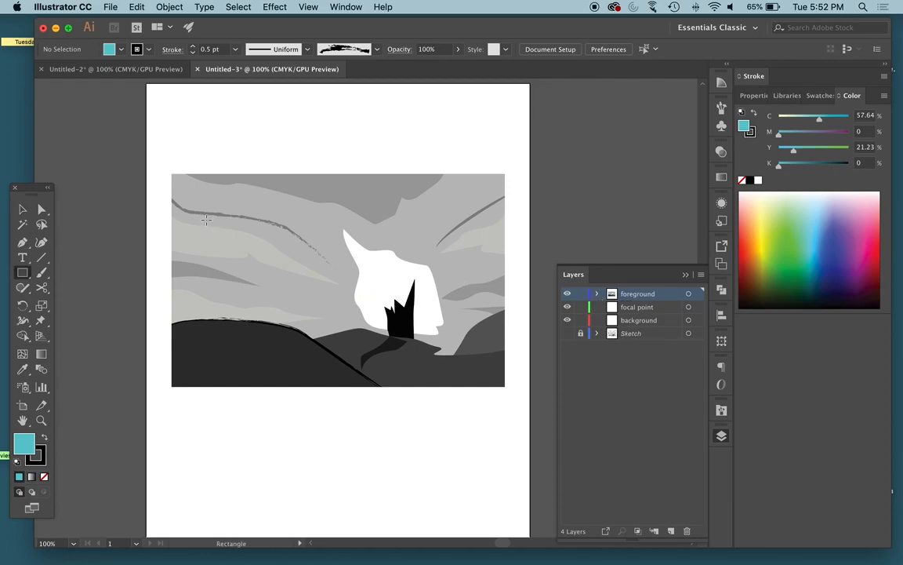
drag(171, 172, 505, 385)
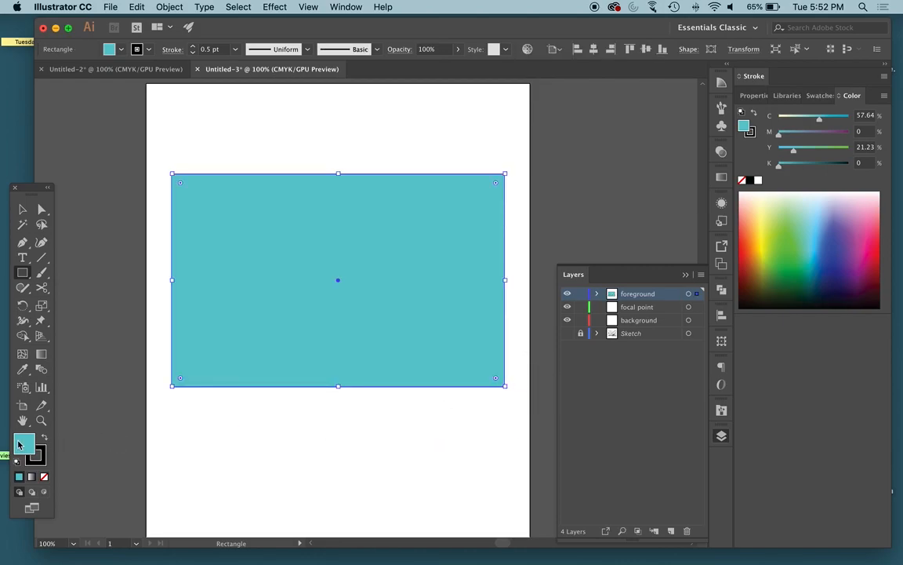
key(slash)
key(x)
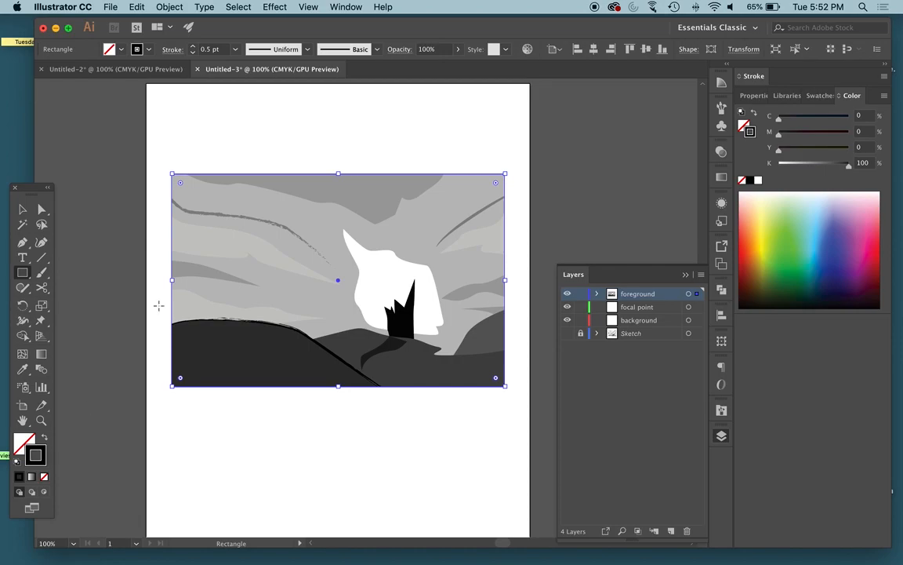
key(v)
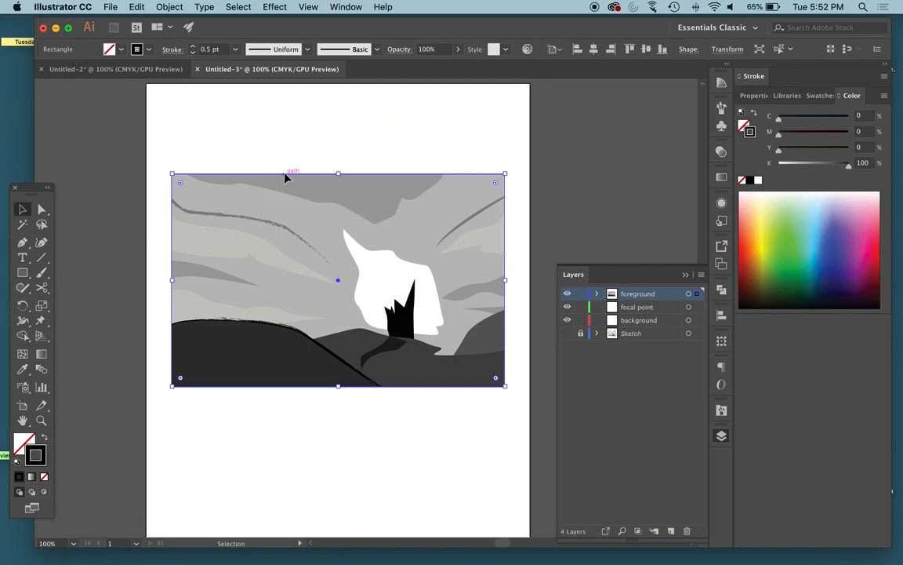
Step: Set the border rectangle's stroke weight to 12 pt and deselect it
click(193, 45)
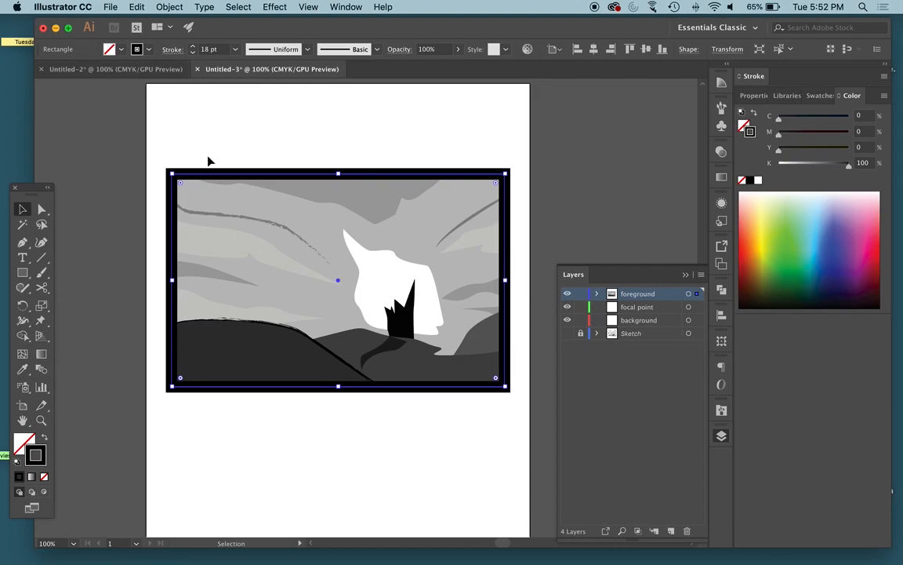
click(193, 53)
click(193, 52)
click(193, 52)
click(193, 53)
click(193, 53)
click(193, 53)
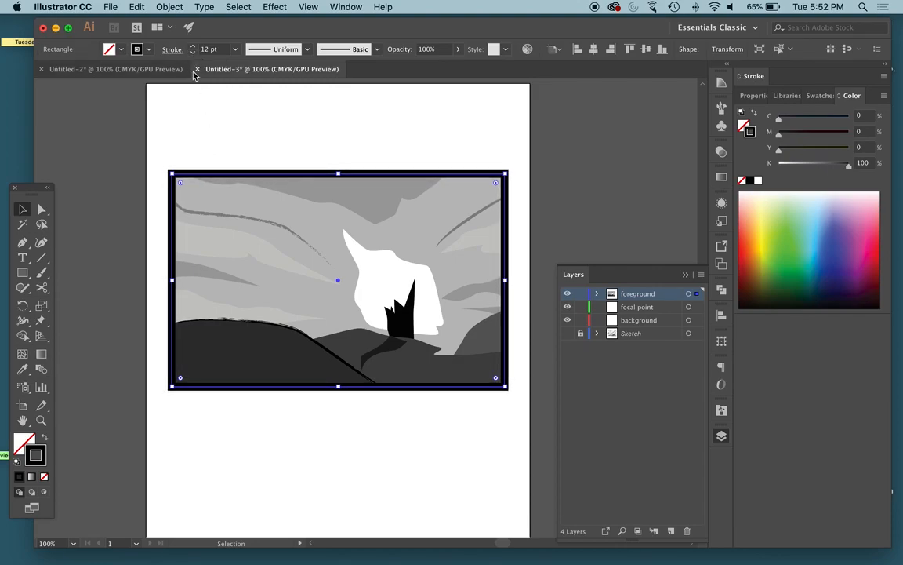
click(204, 117)
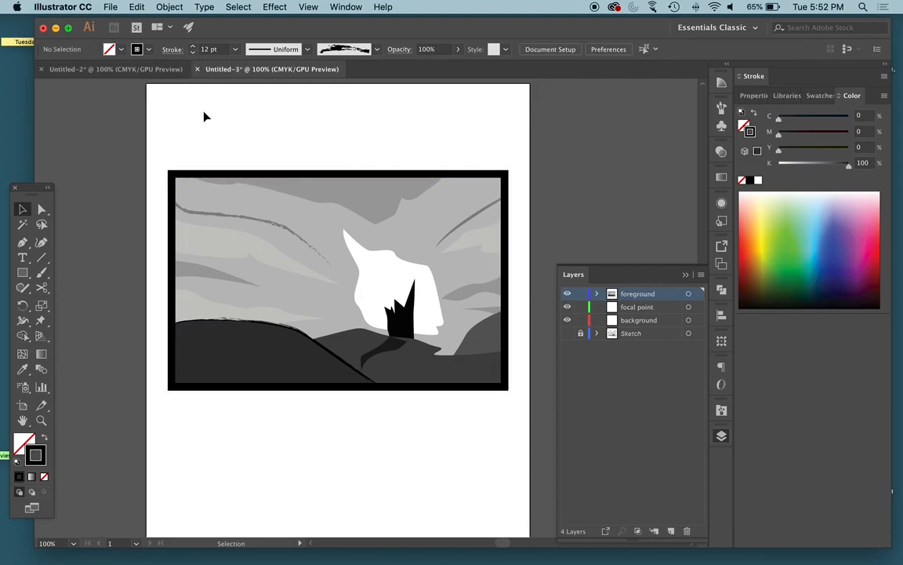